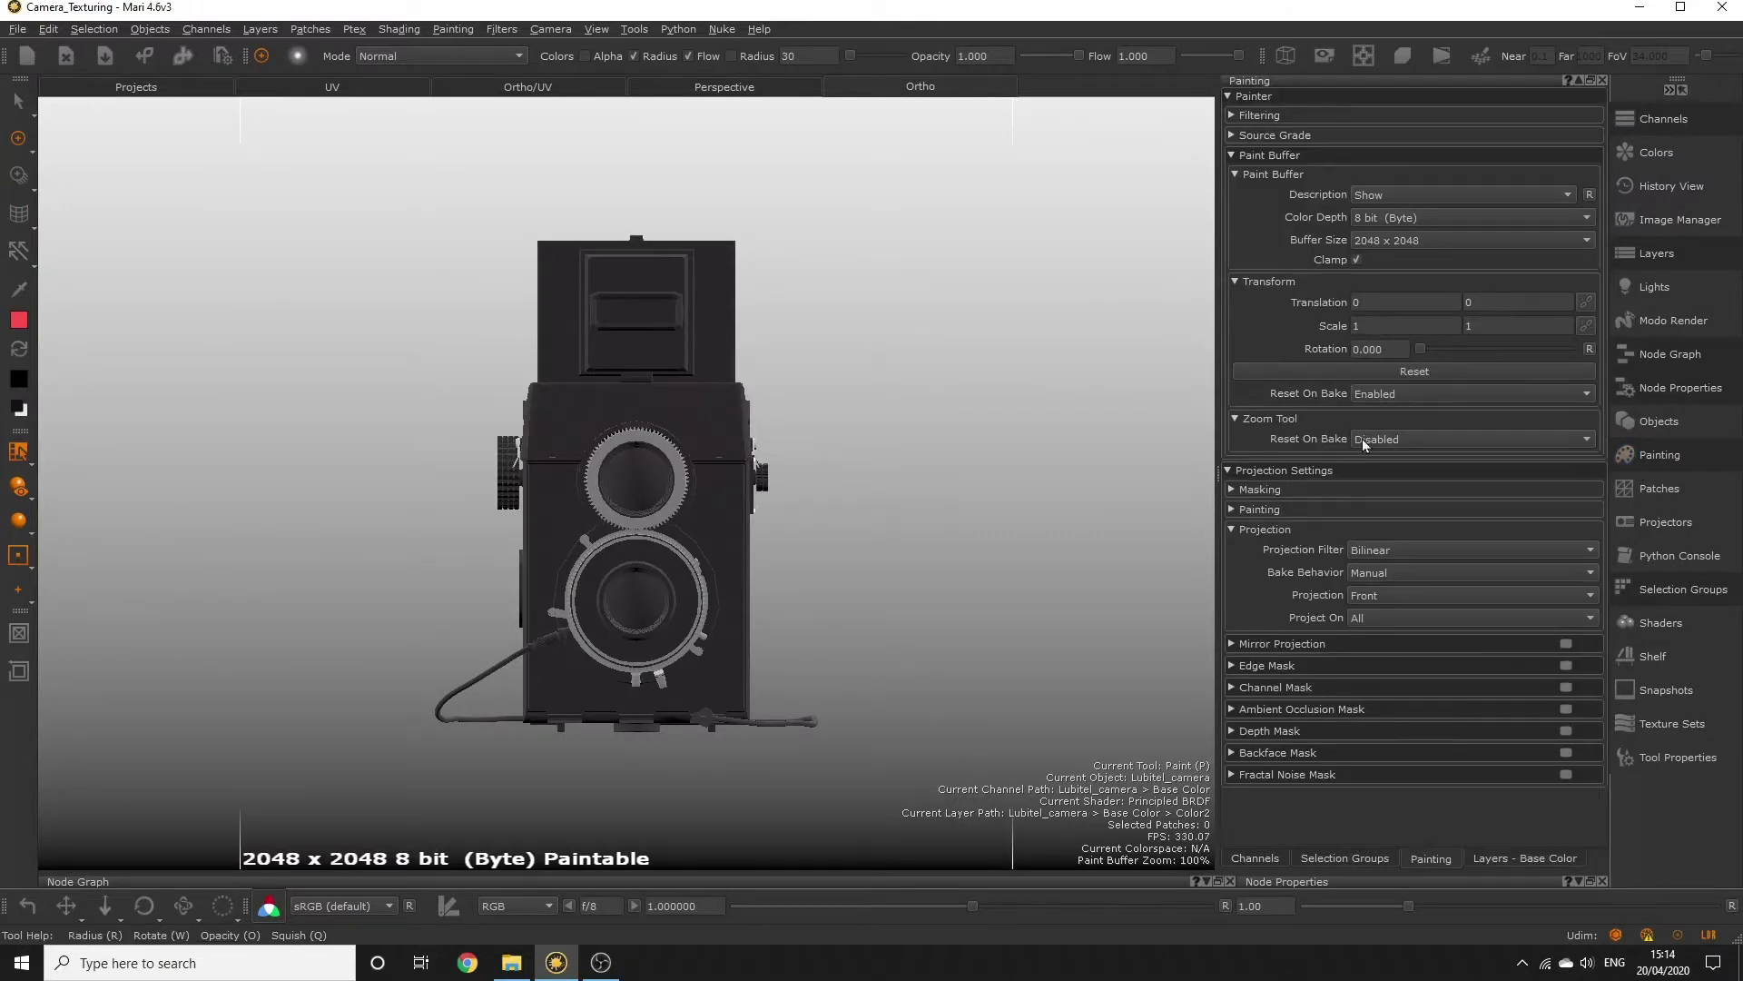
- Set the paint buffer's Transform Reset On Bake option to Disabled
click(1393, 399)
click(1393, 412)
- In File Explorer, open the camera assets' Logos folder and marquee-select its five logo PNGs
click(511, 962)
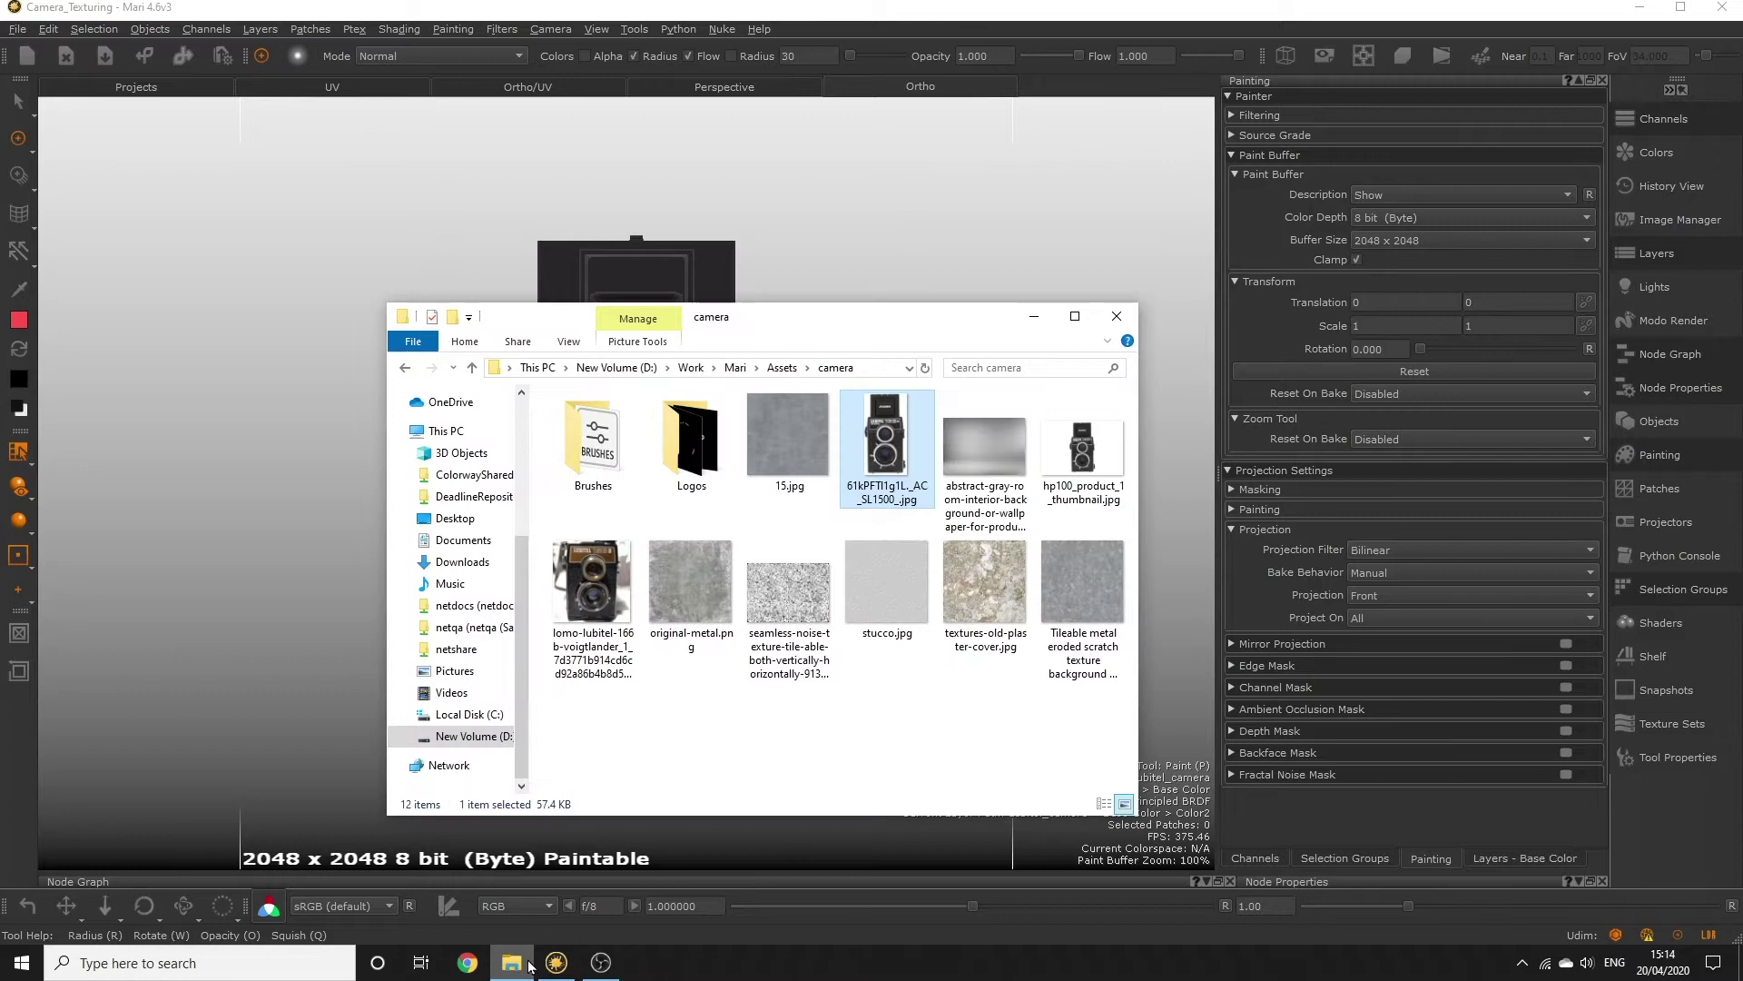
double_click(692, 459)
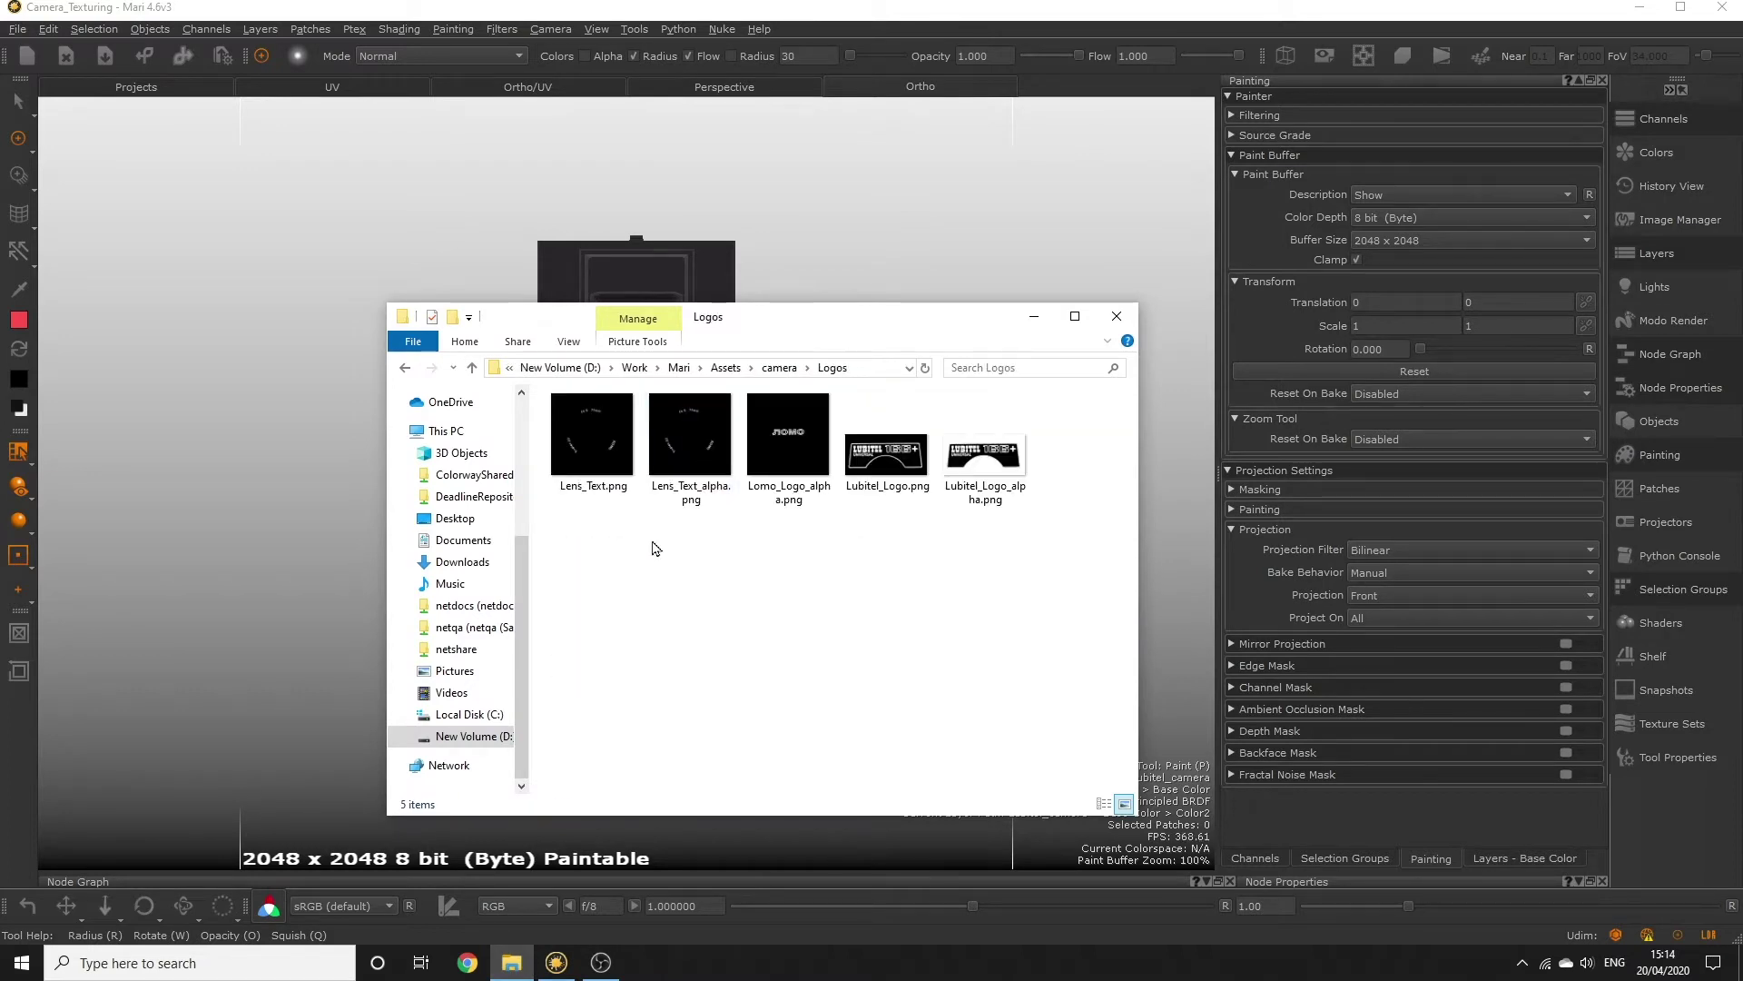
drag(573, 572, 1036, 390)
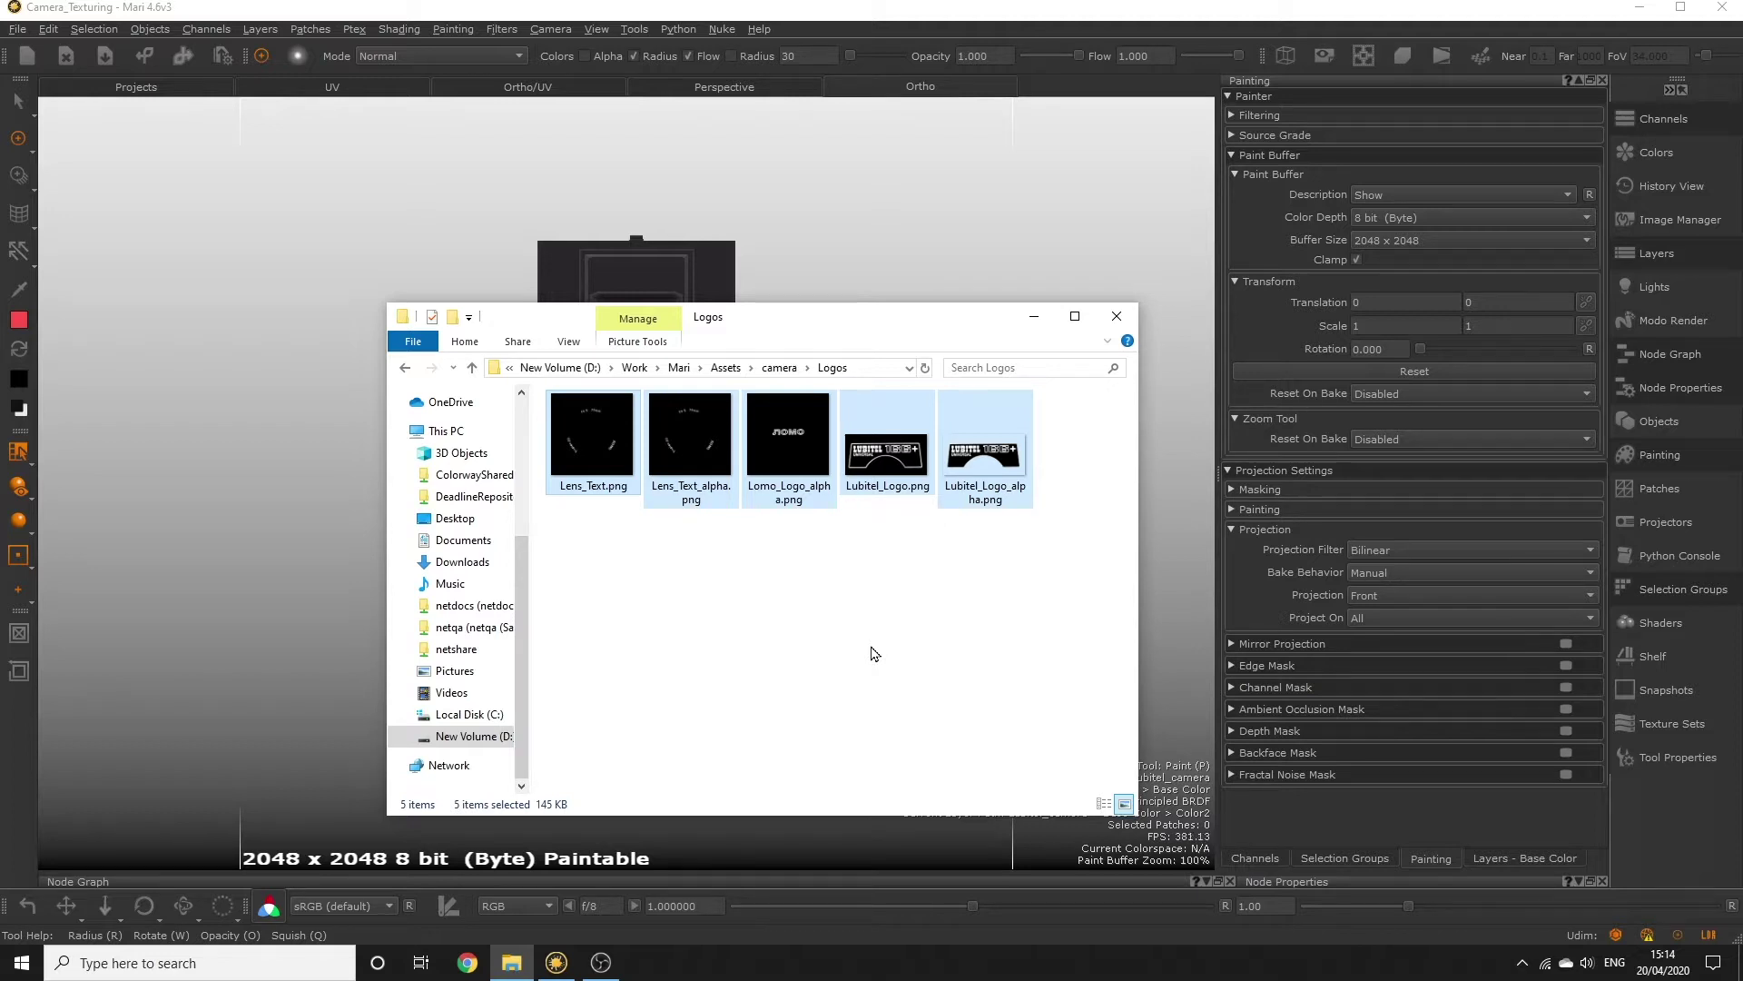
- Add a new paint layer on top of the Base Color stack and select the Paint Through tool
click(512, 963)
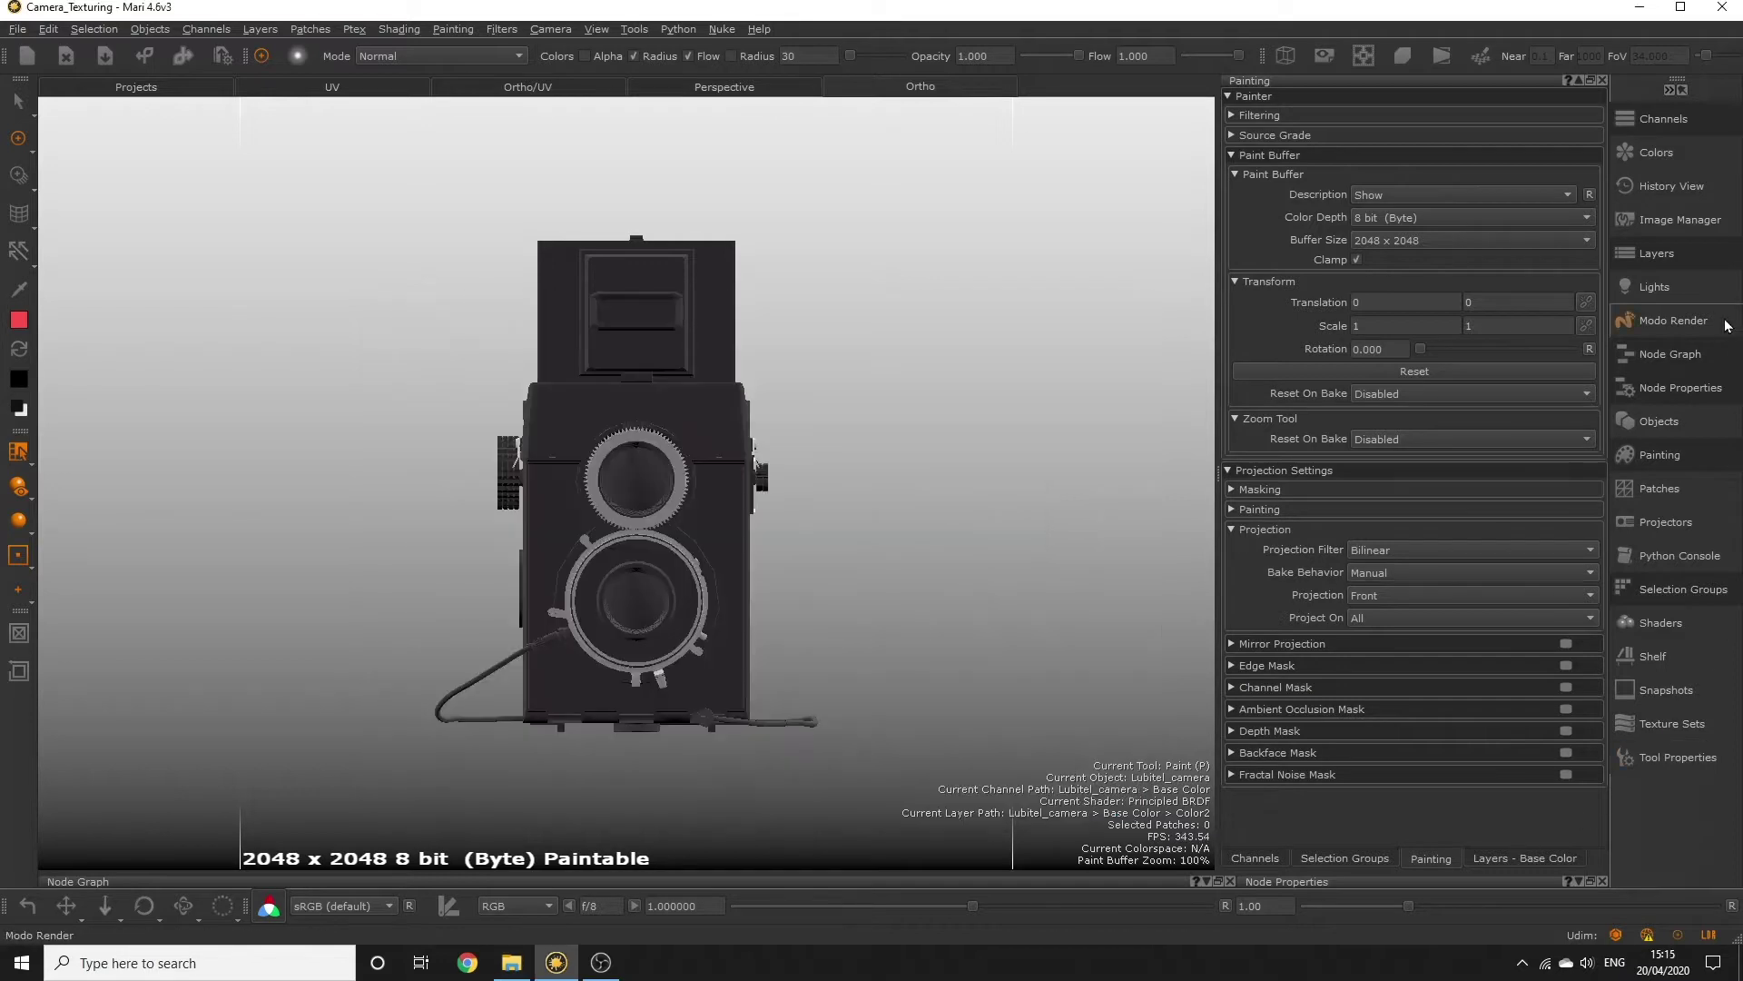
click(1645, 255)
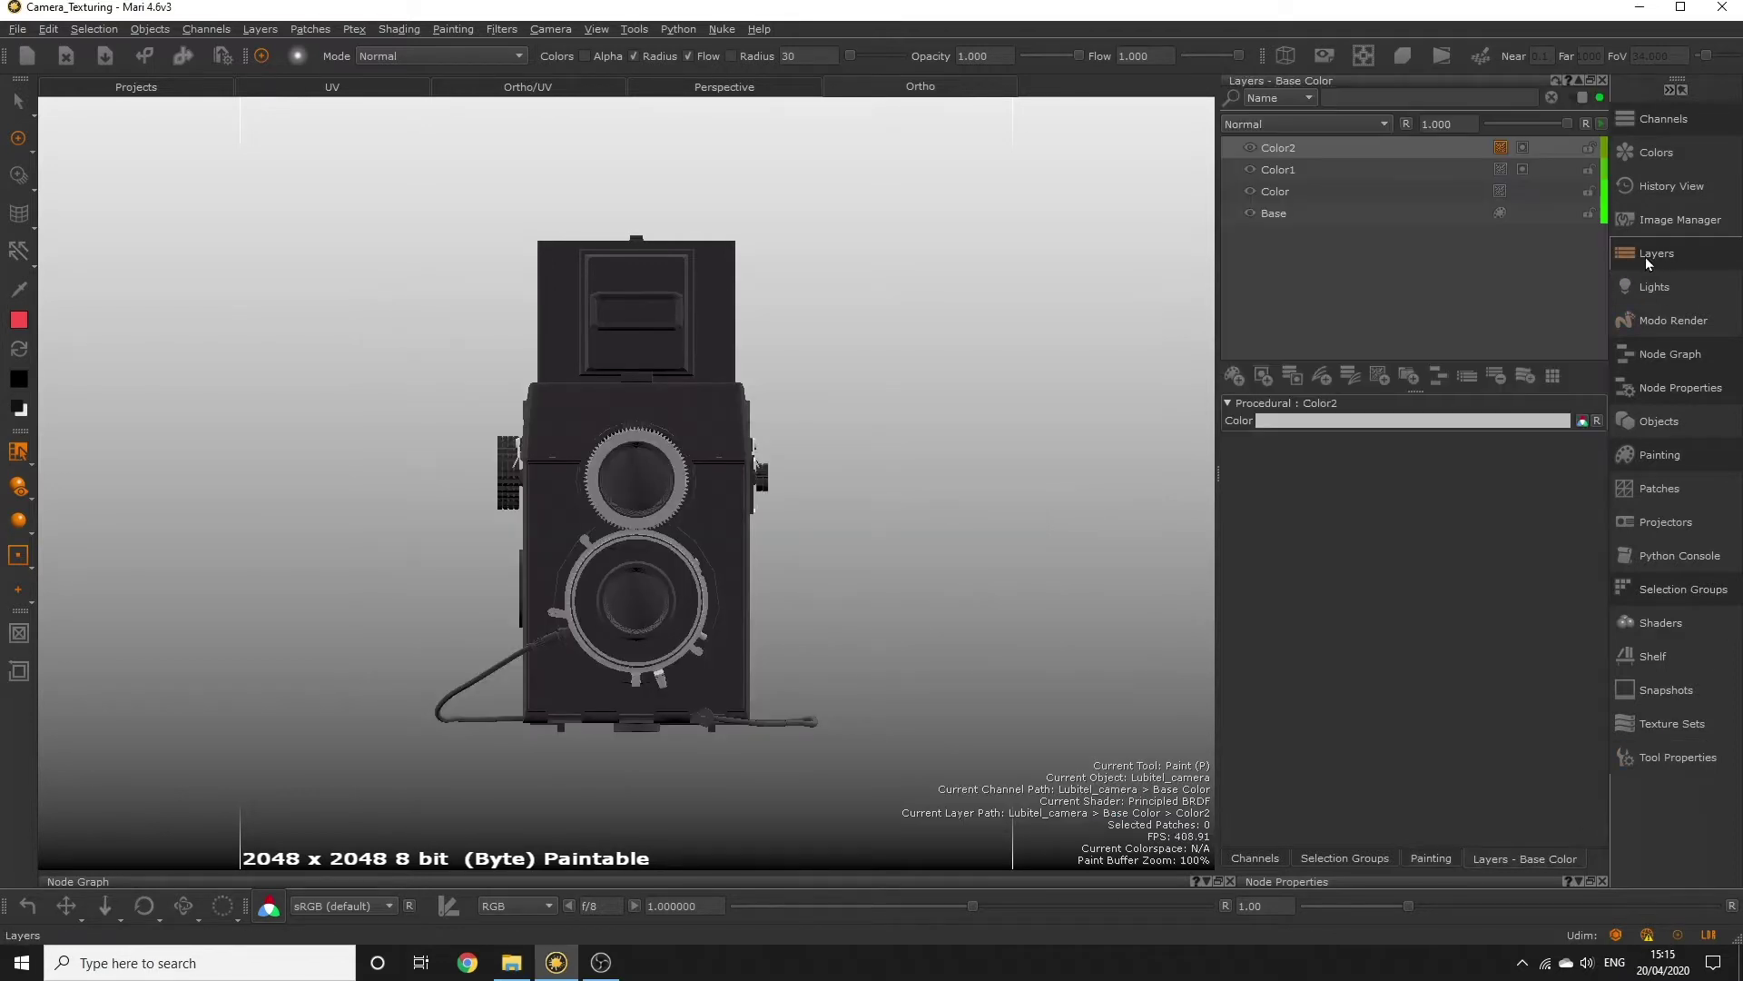
click(1236, 385)
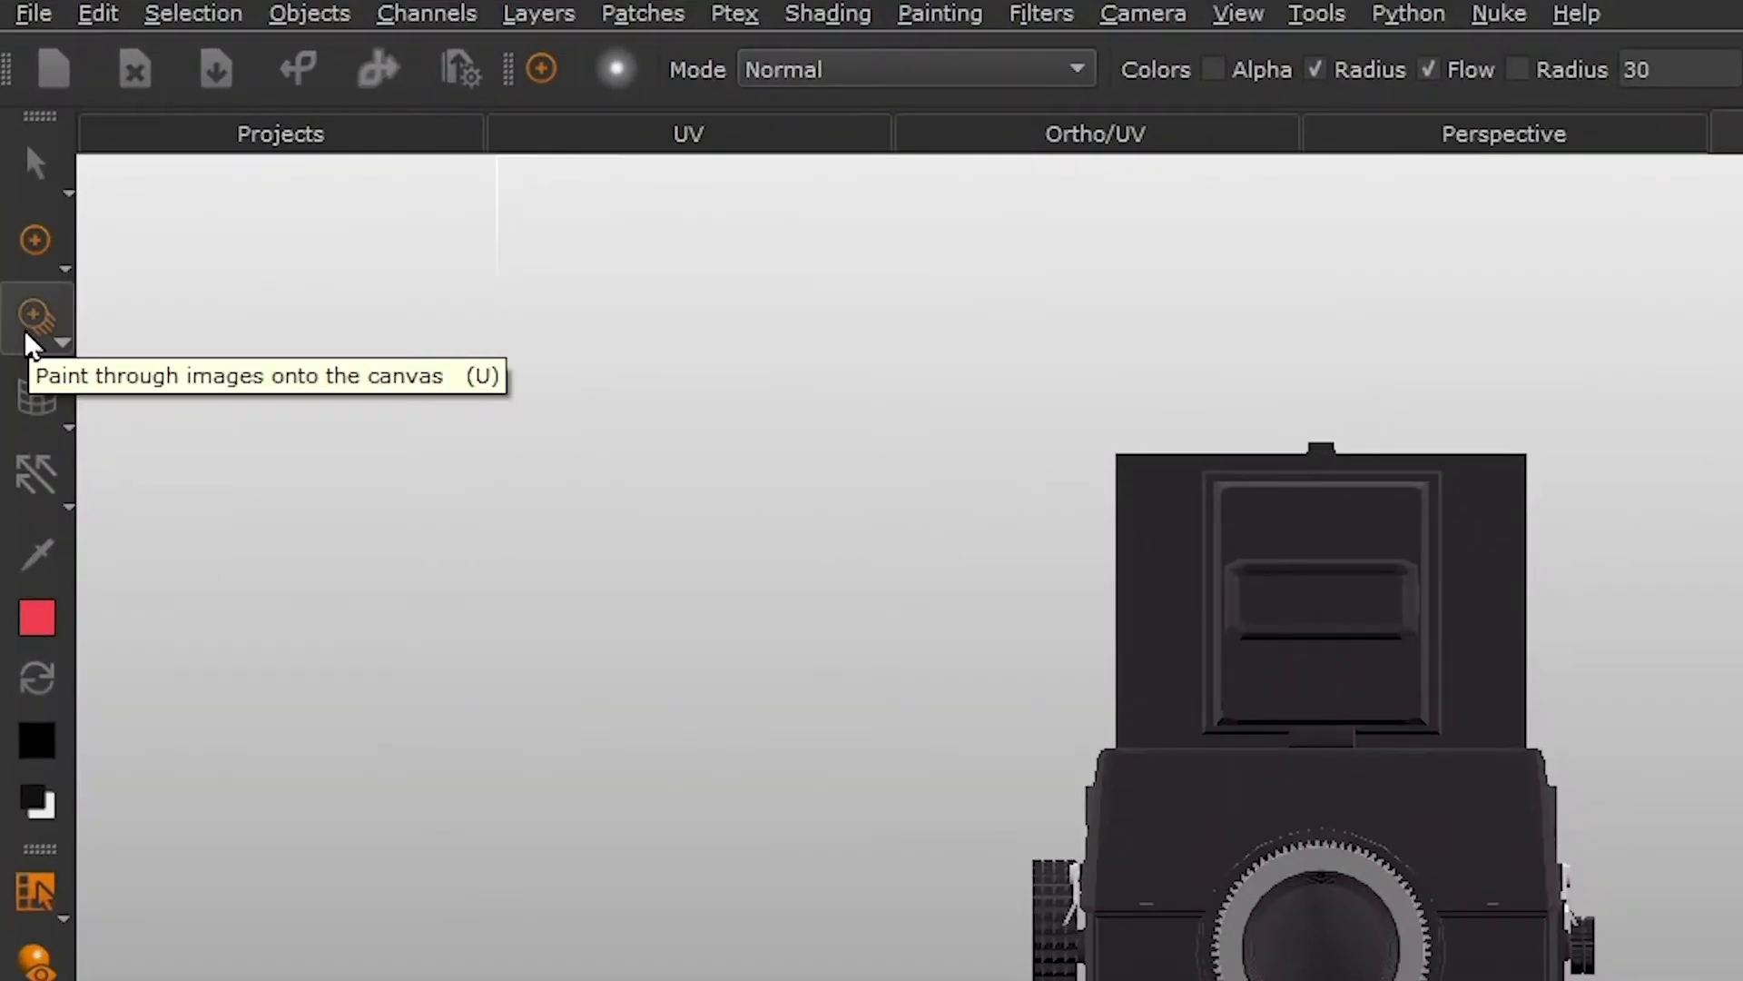
key(u)
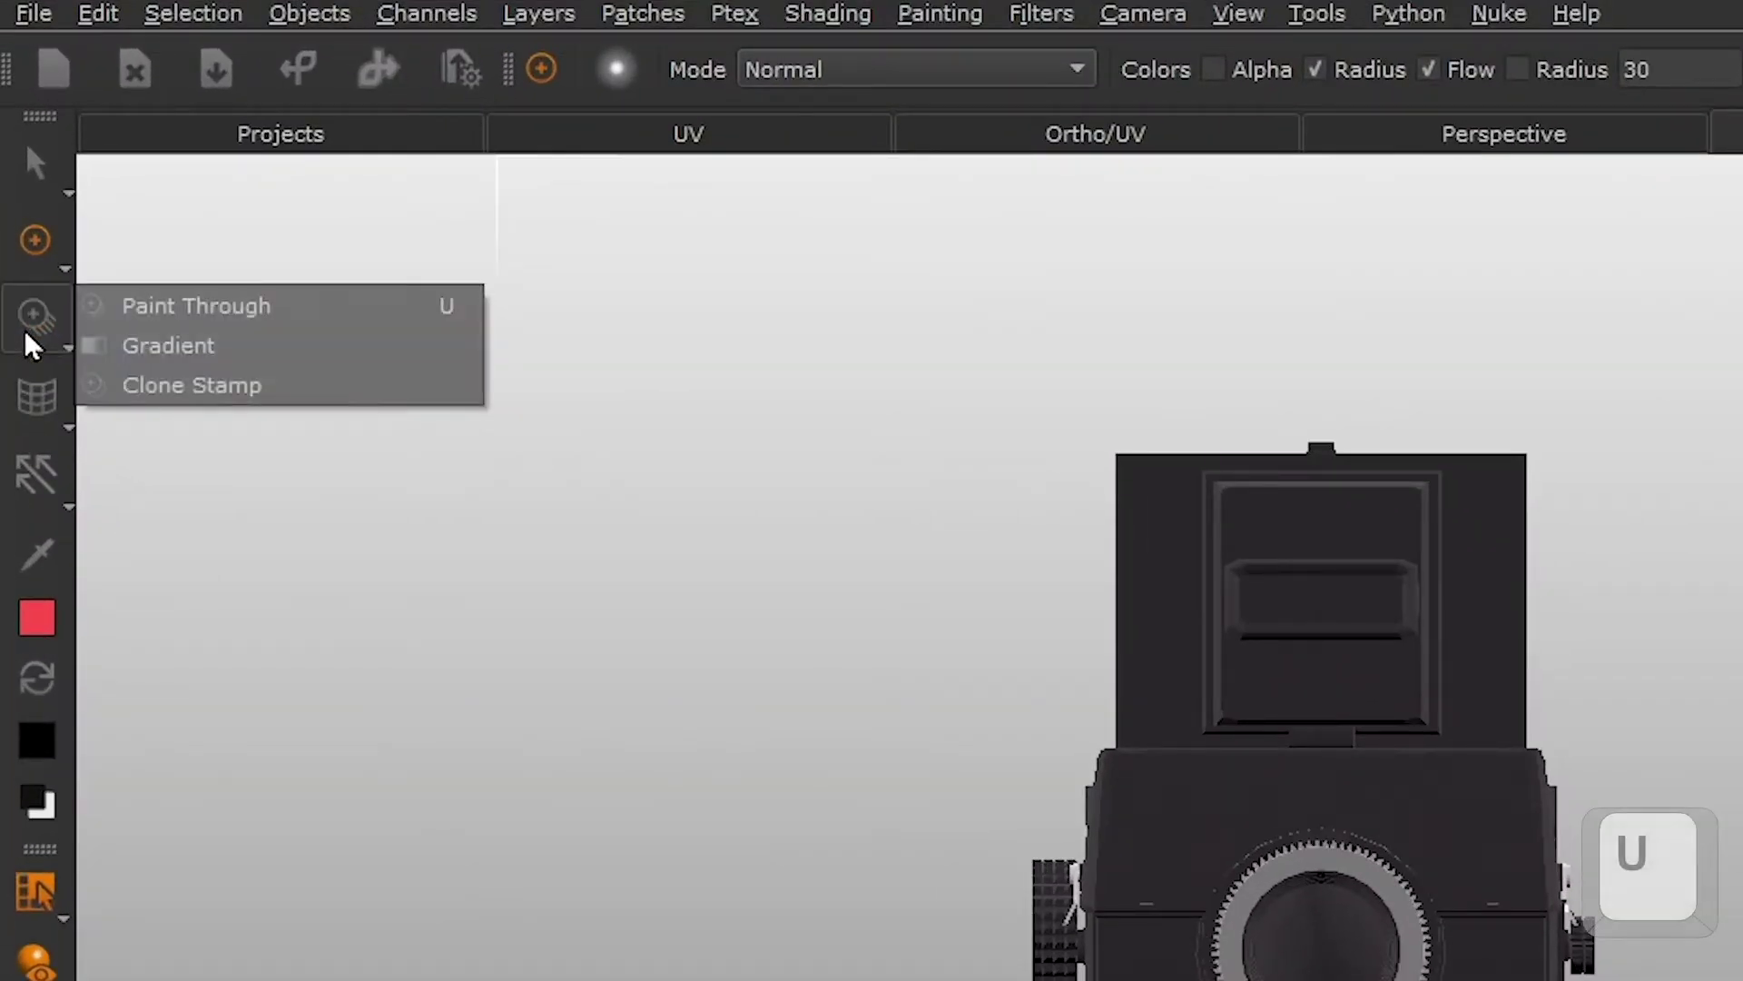
click(141, 306)
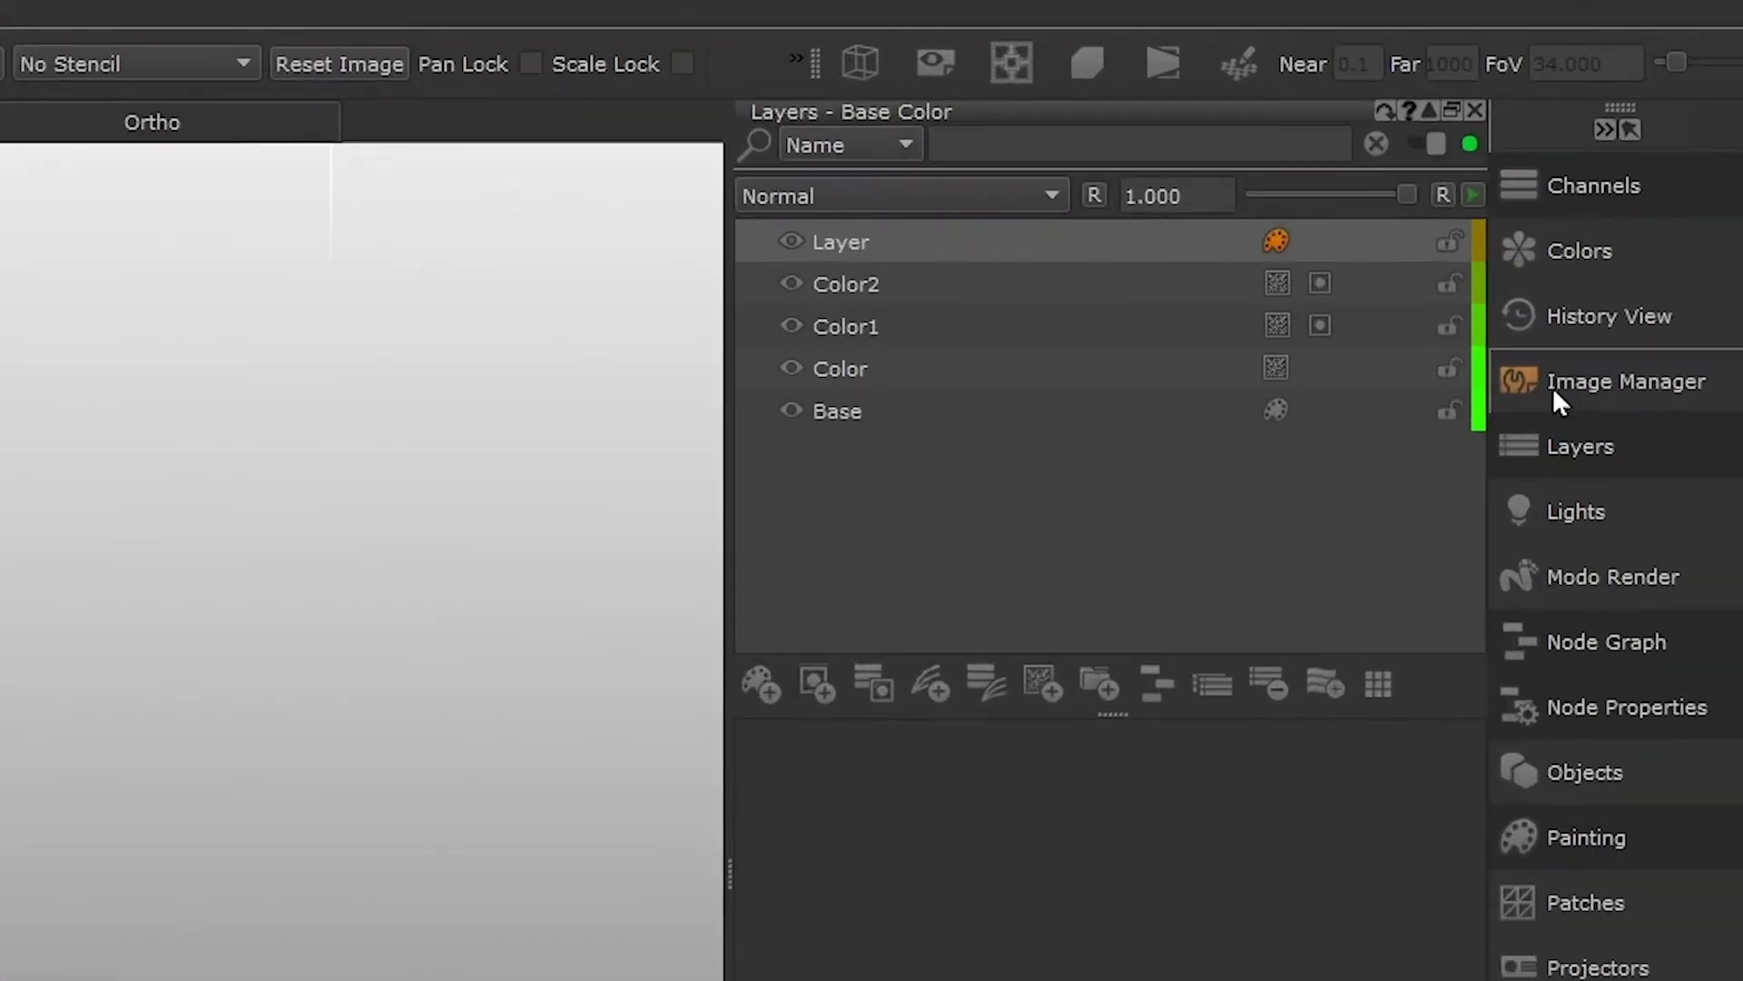
- Float the Image Manager as its own panel and choose Open from its context menu
click(1666, 387)
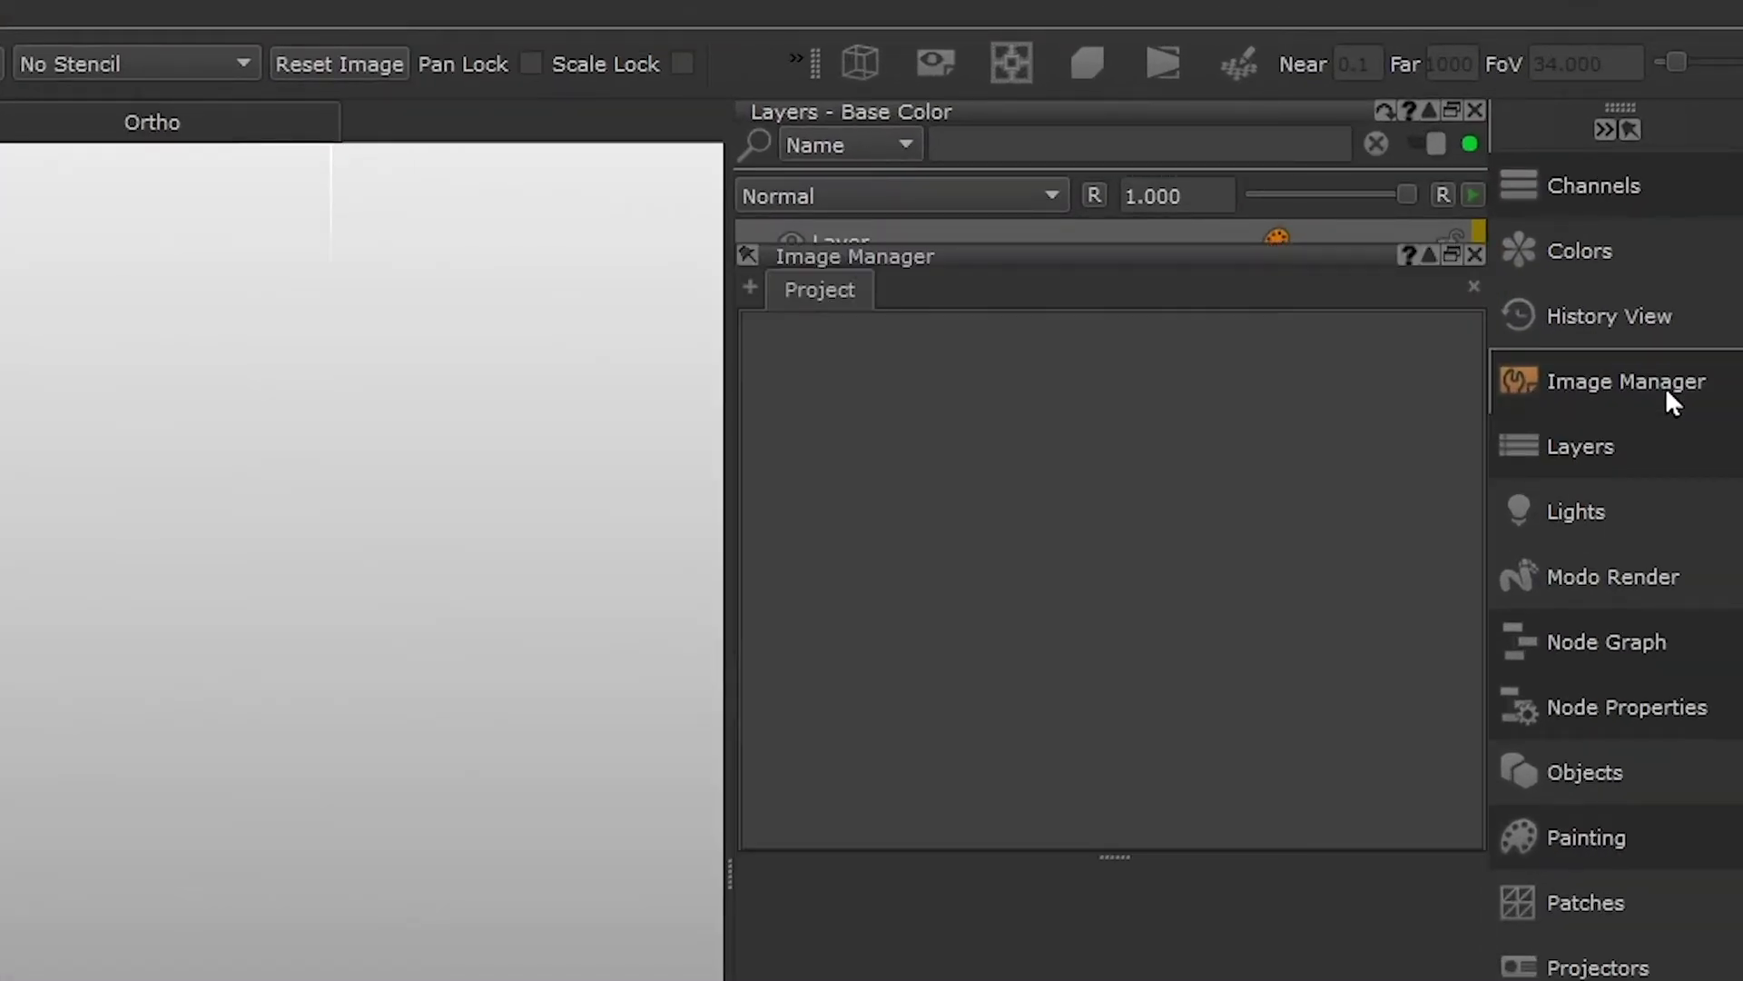
drag(1181, 255, 1156, 437)
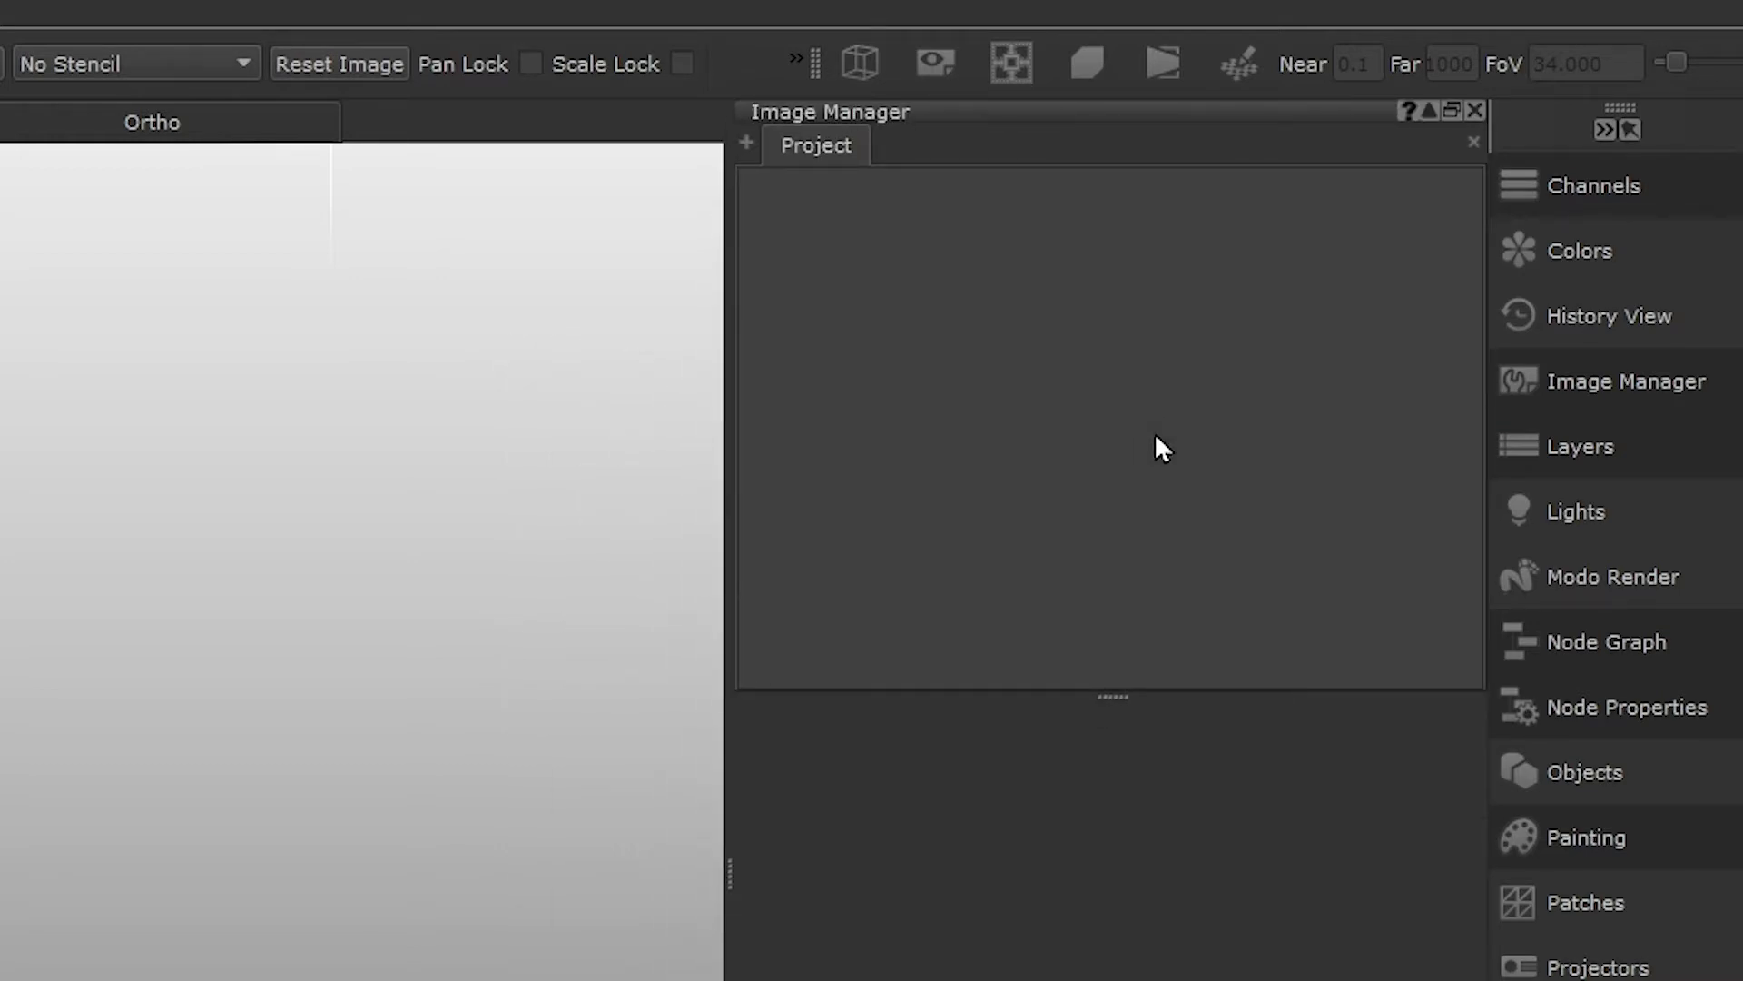
right_click(965, 319)
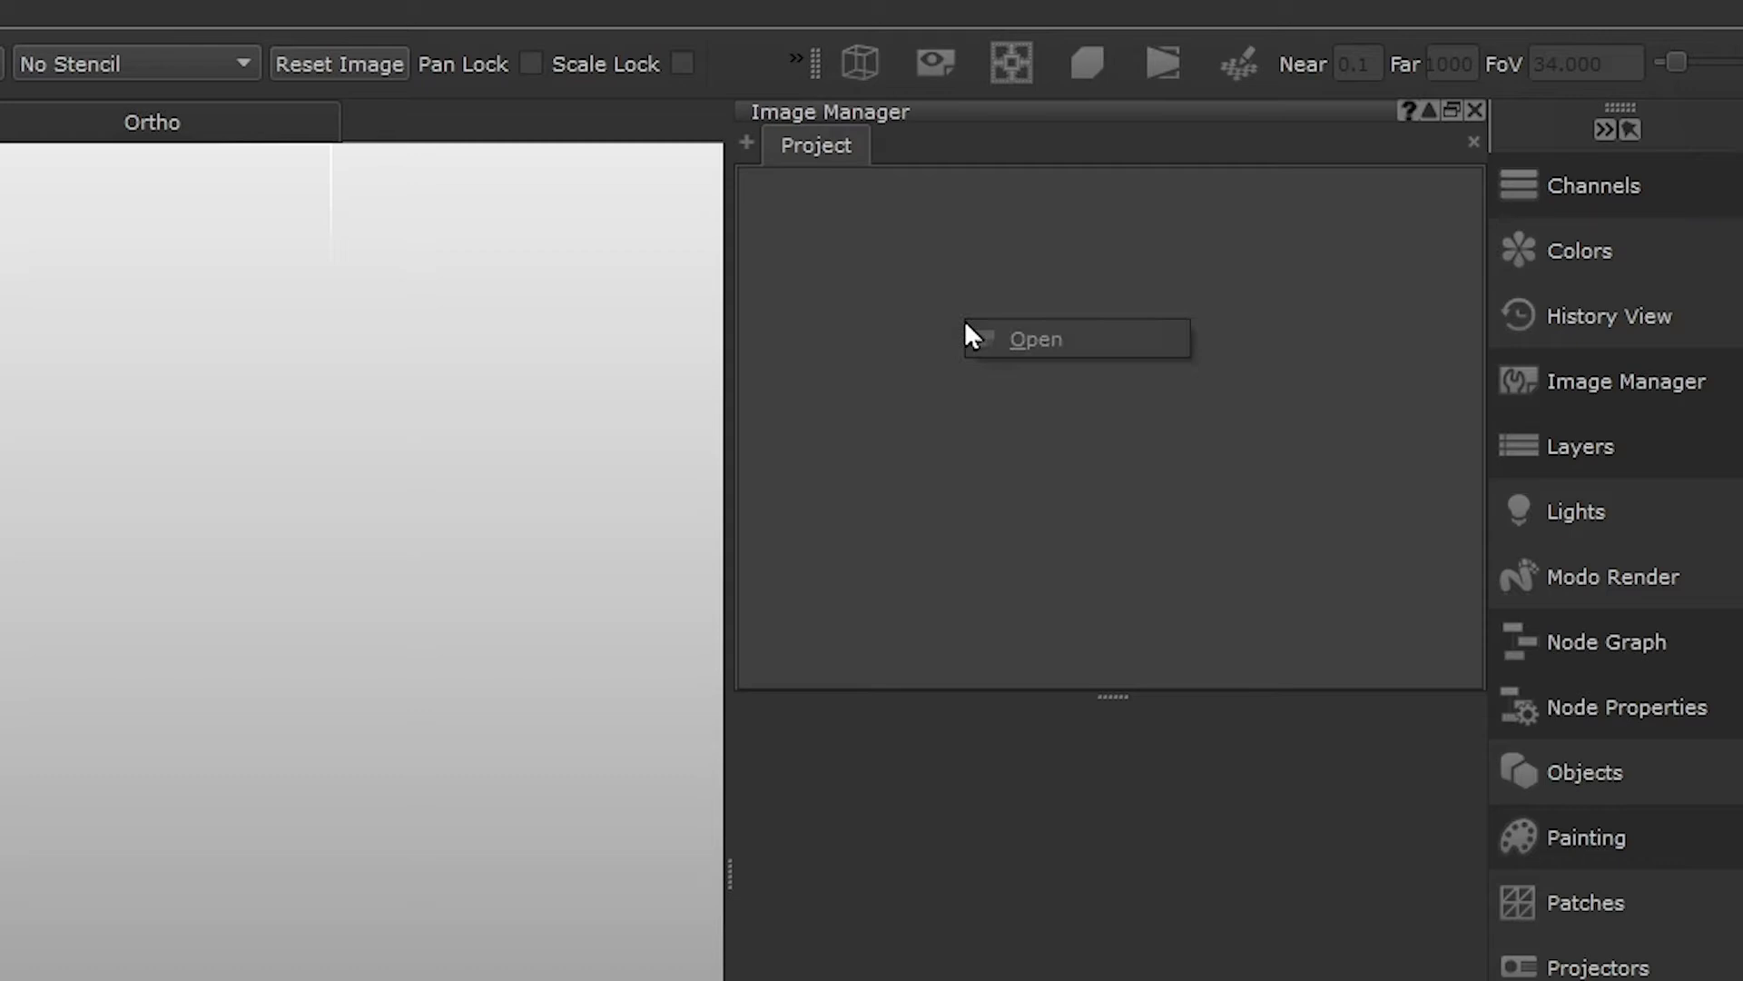
click(1088, 341)
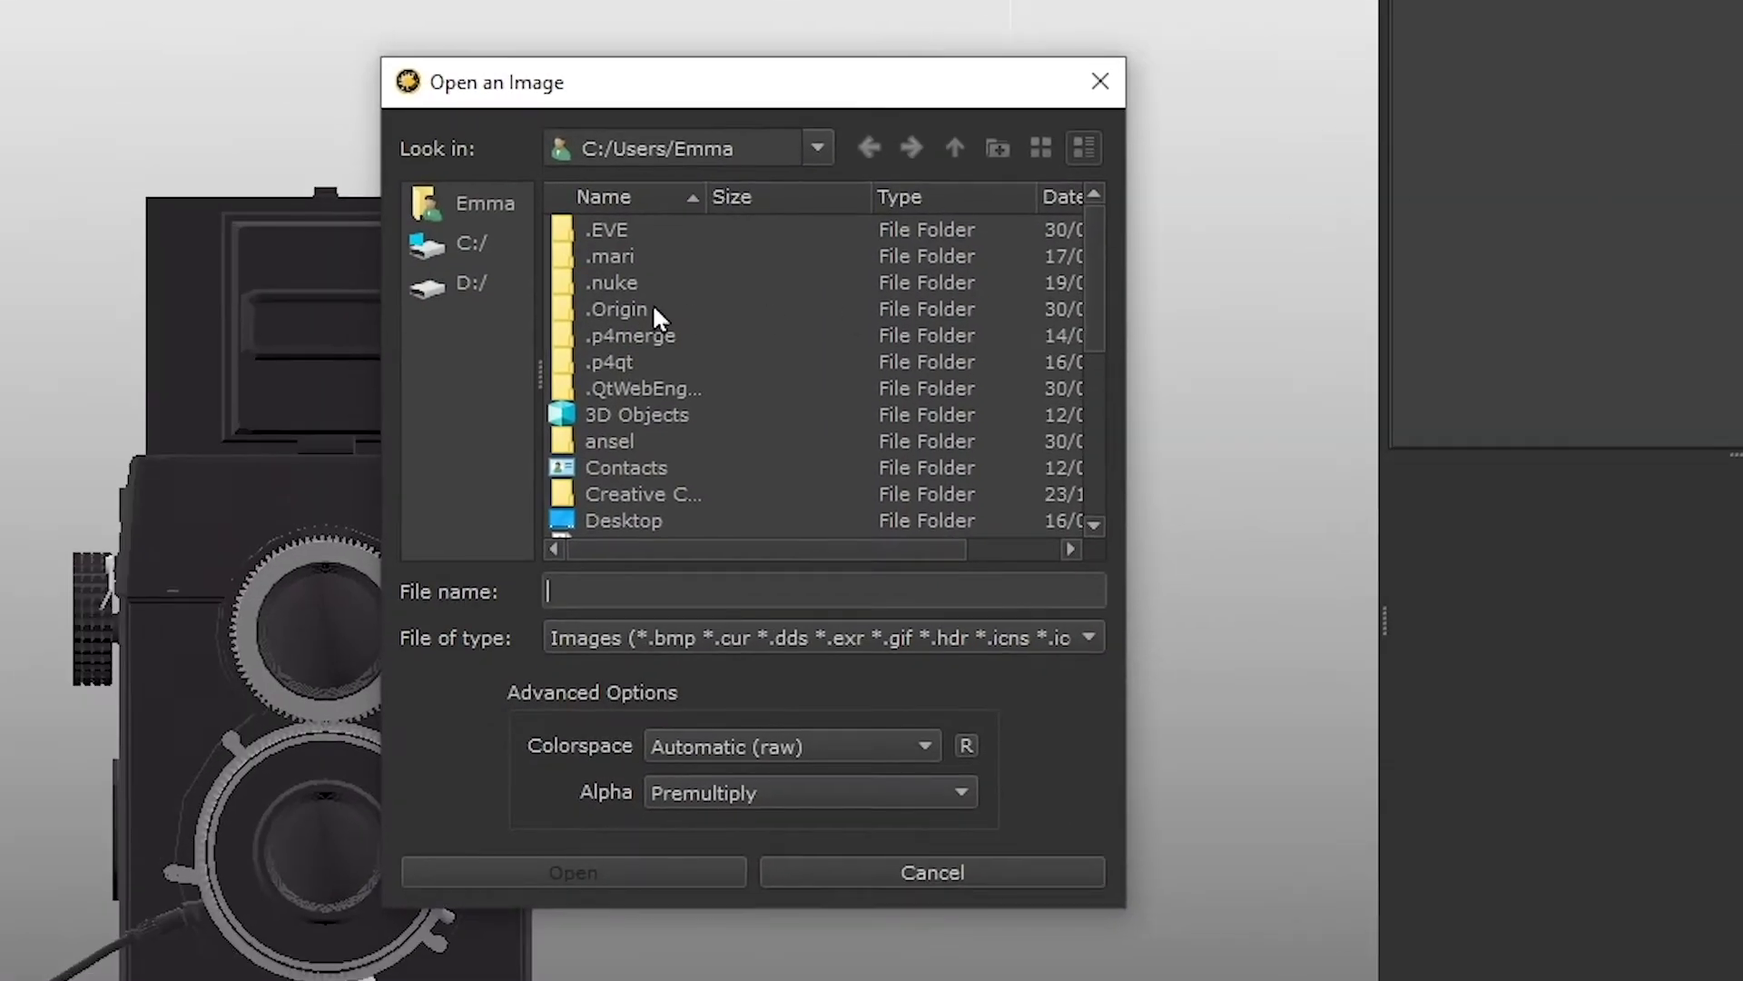
- Browse the Open an Image dialog to D:/Assets/camera/Logos and select the five logo PNGs
click(470, 283)
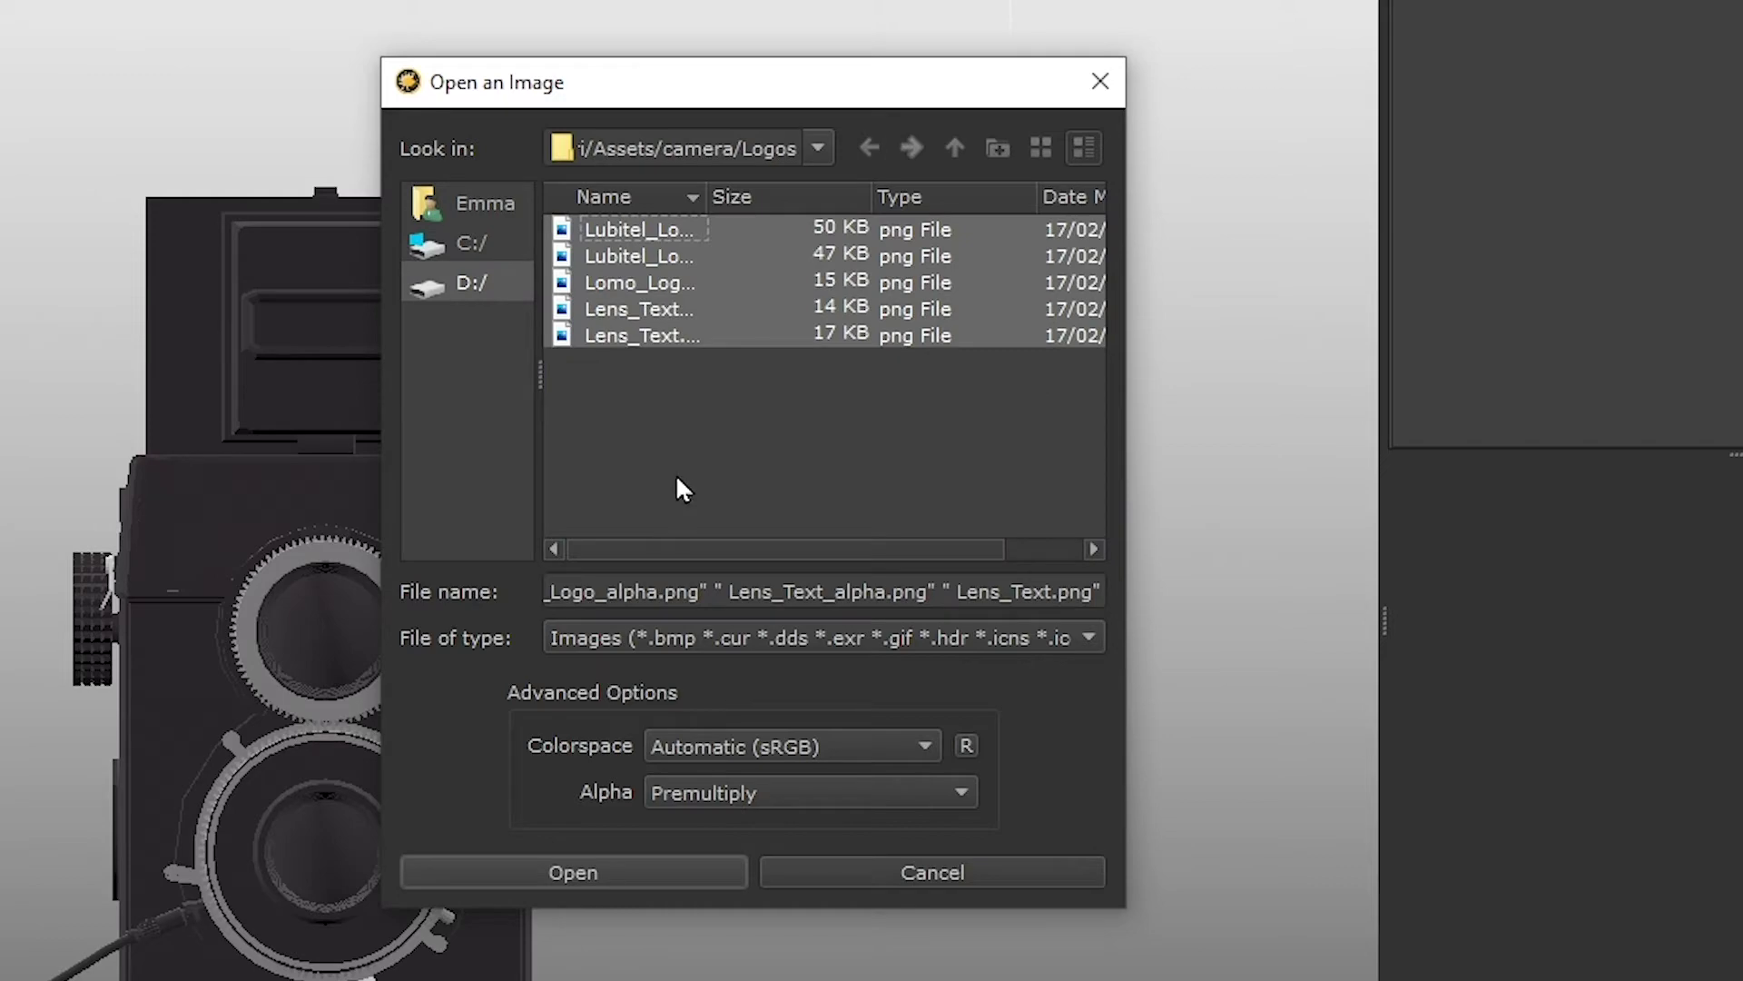
click(650, 500)
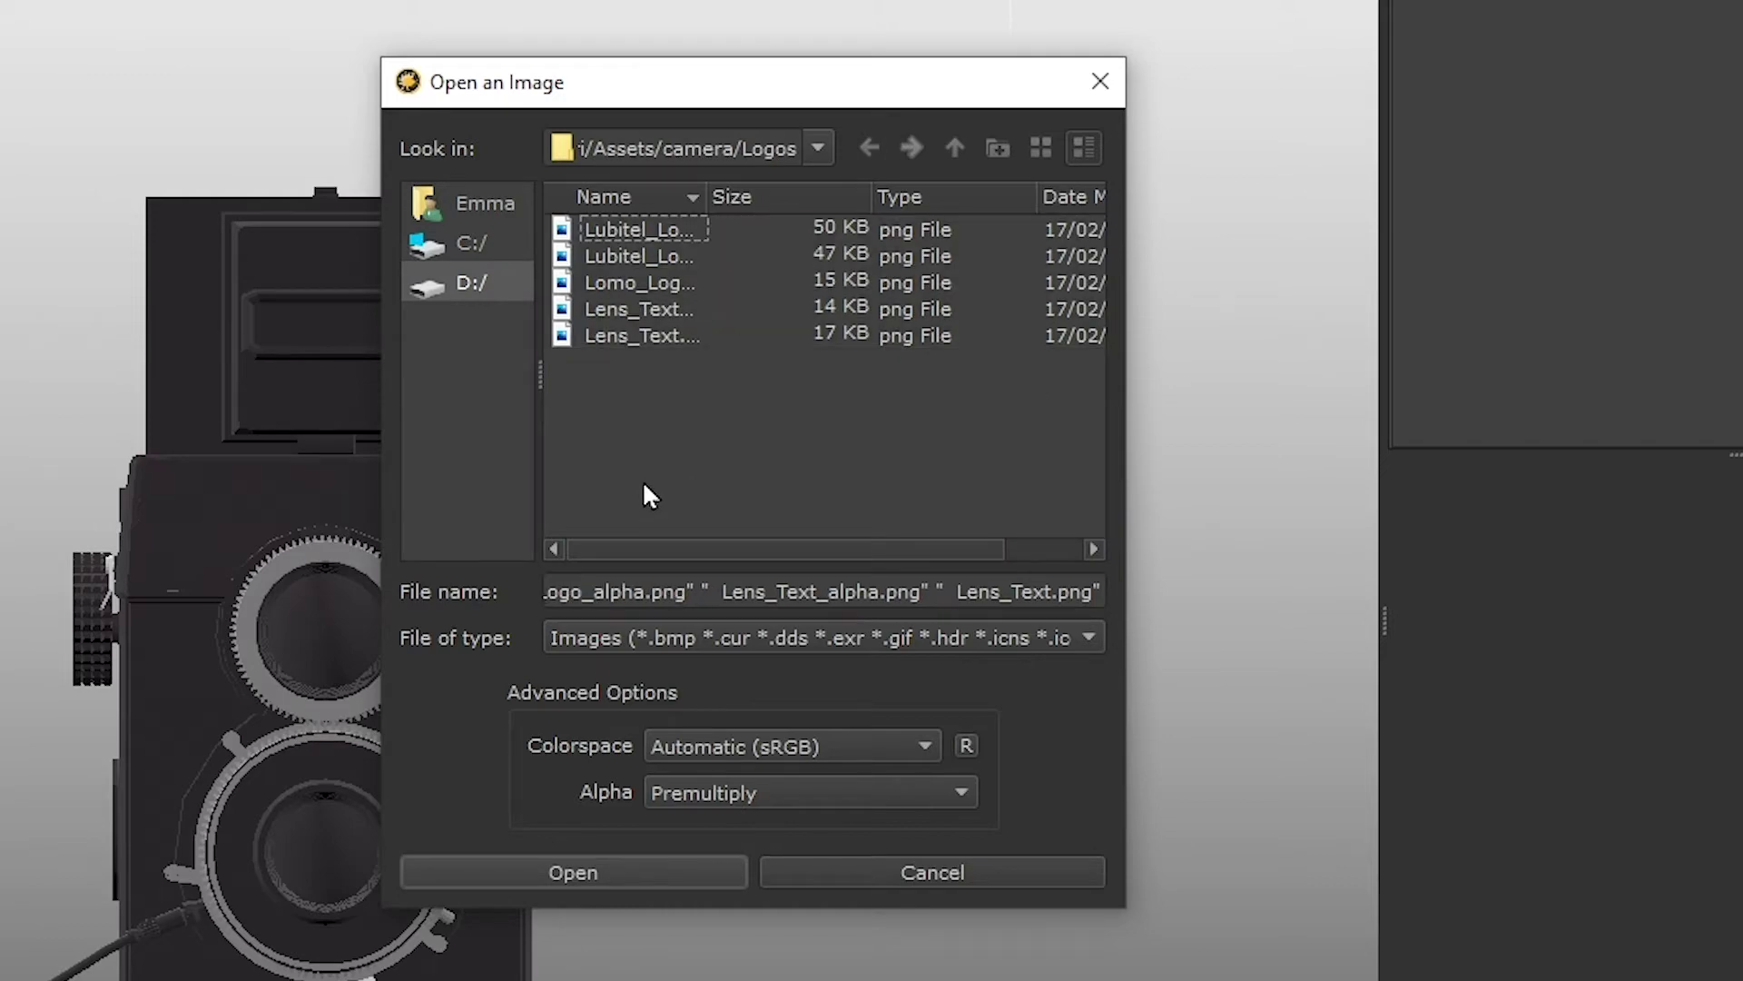
mouse_move(707, 799)
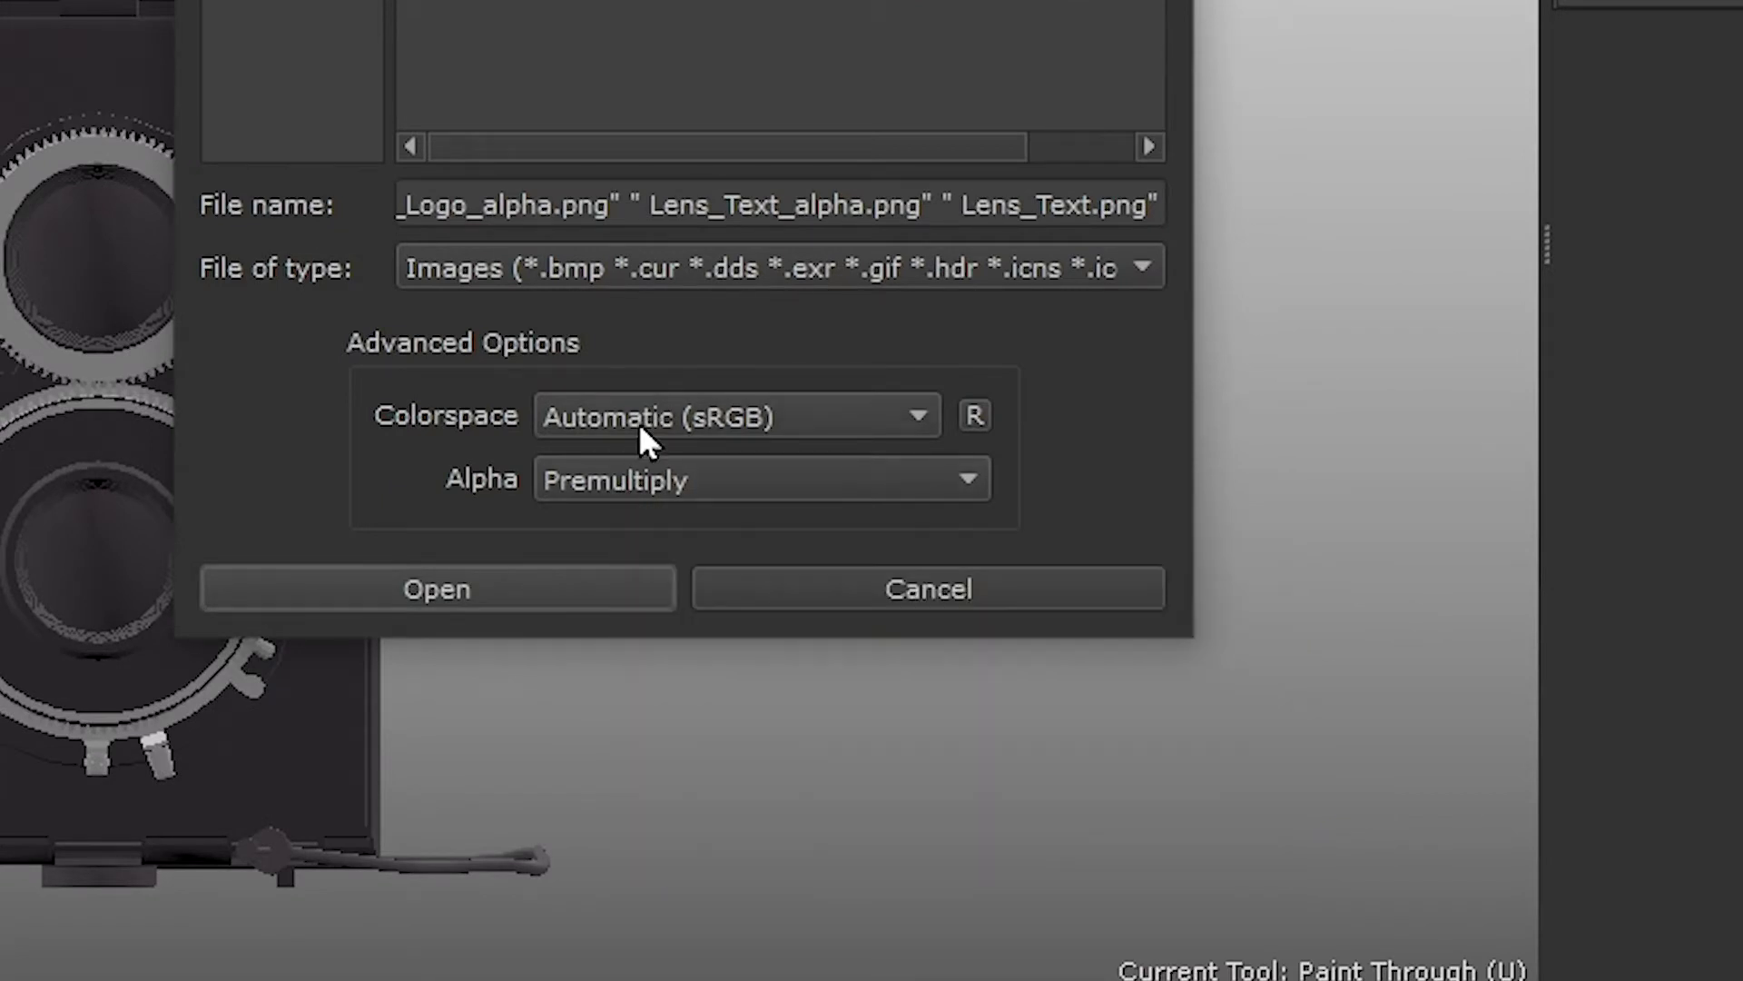
mouse_move(640, 426)
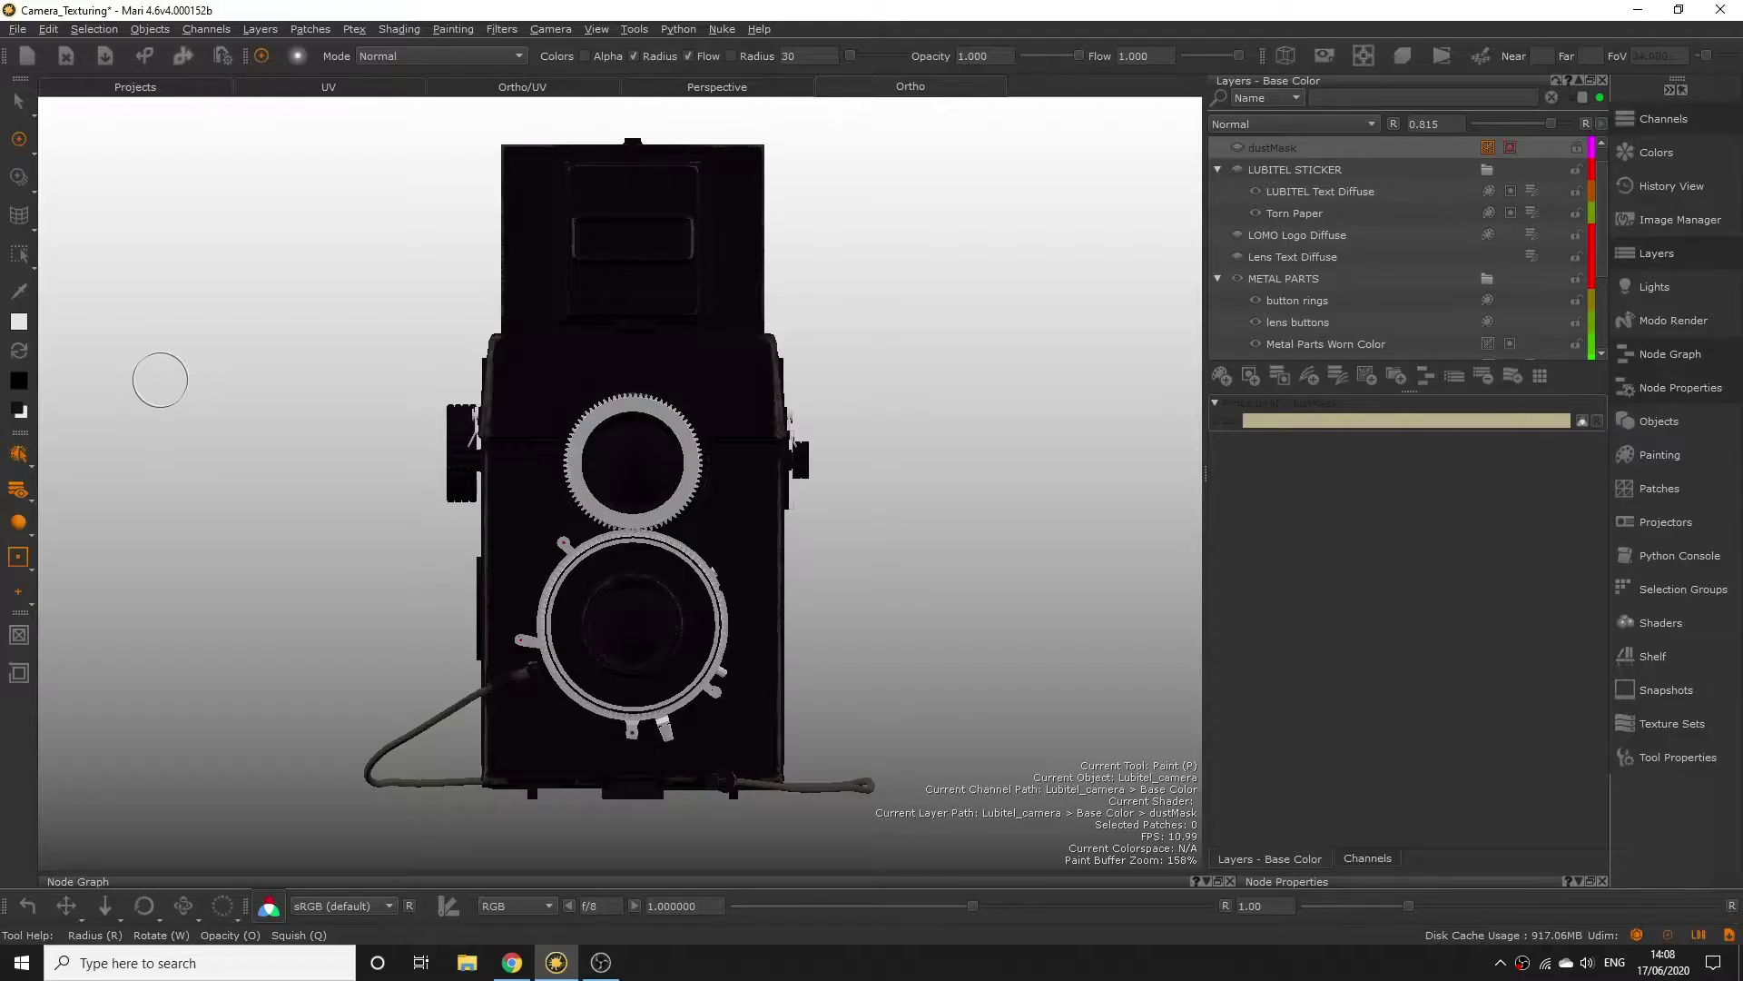
- Check the Colorspace section of Project Settings, then display the Channels palette
click(17, 29)
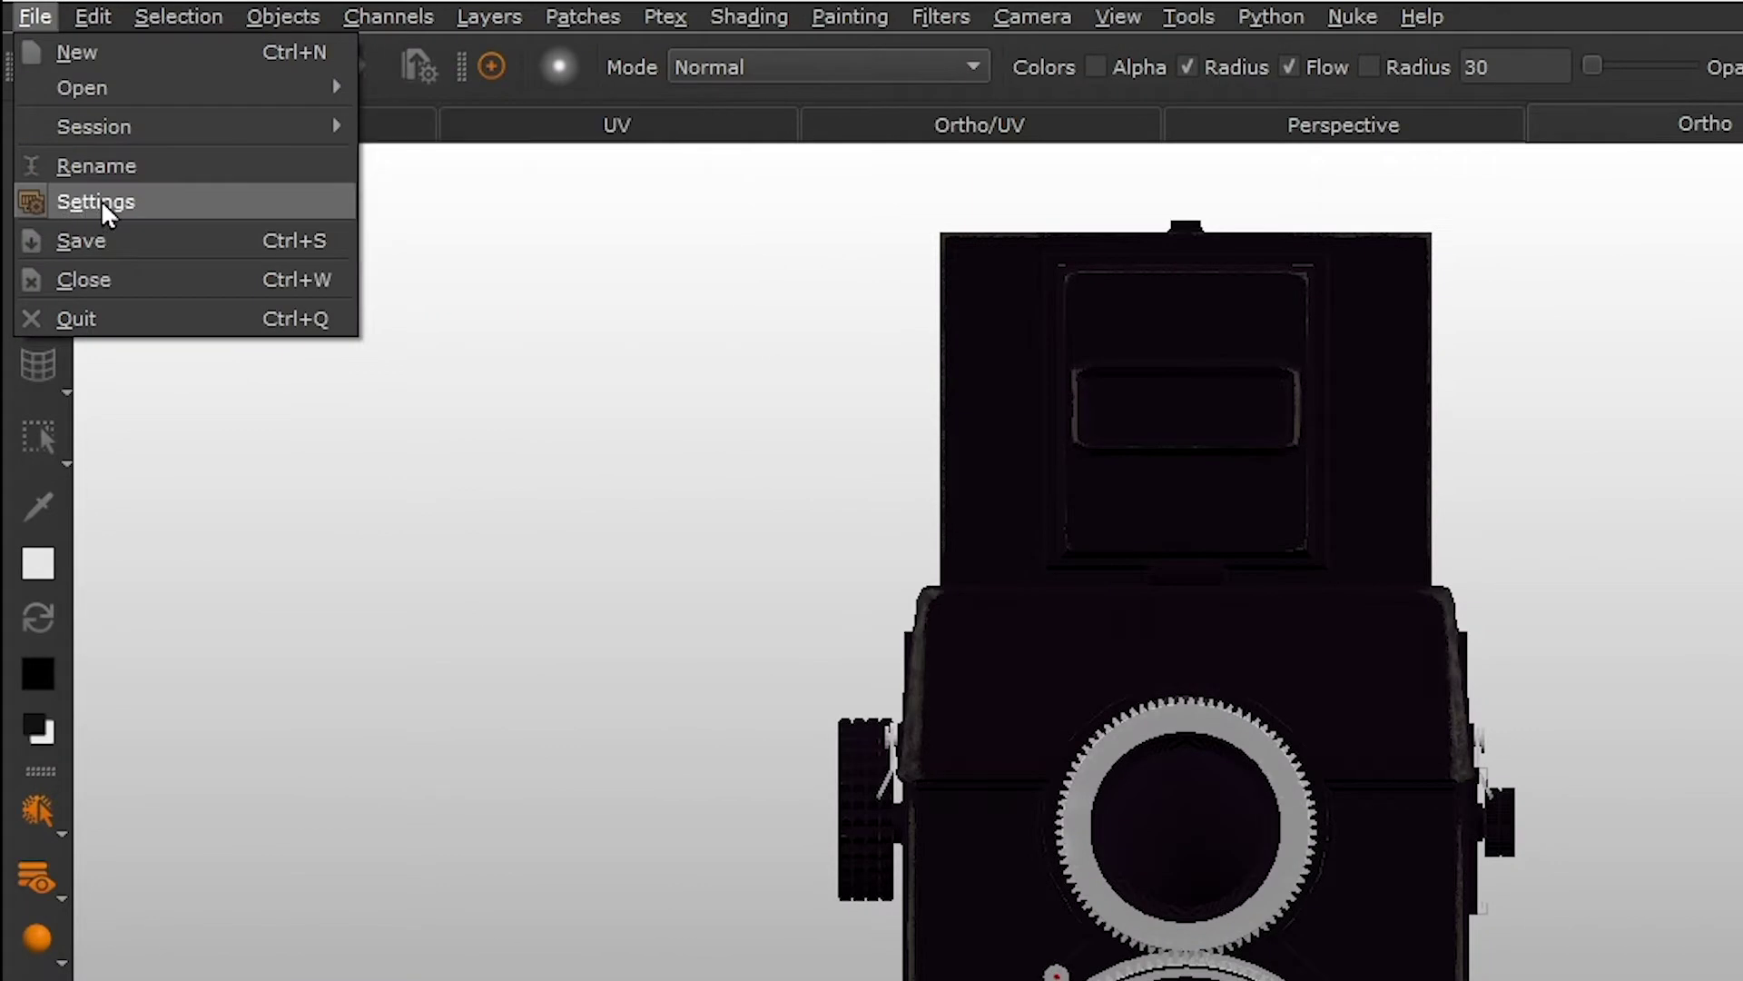
click(95, 202)
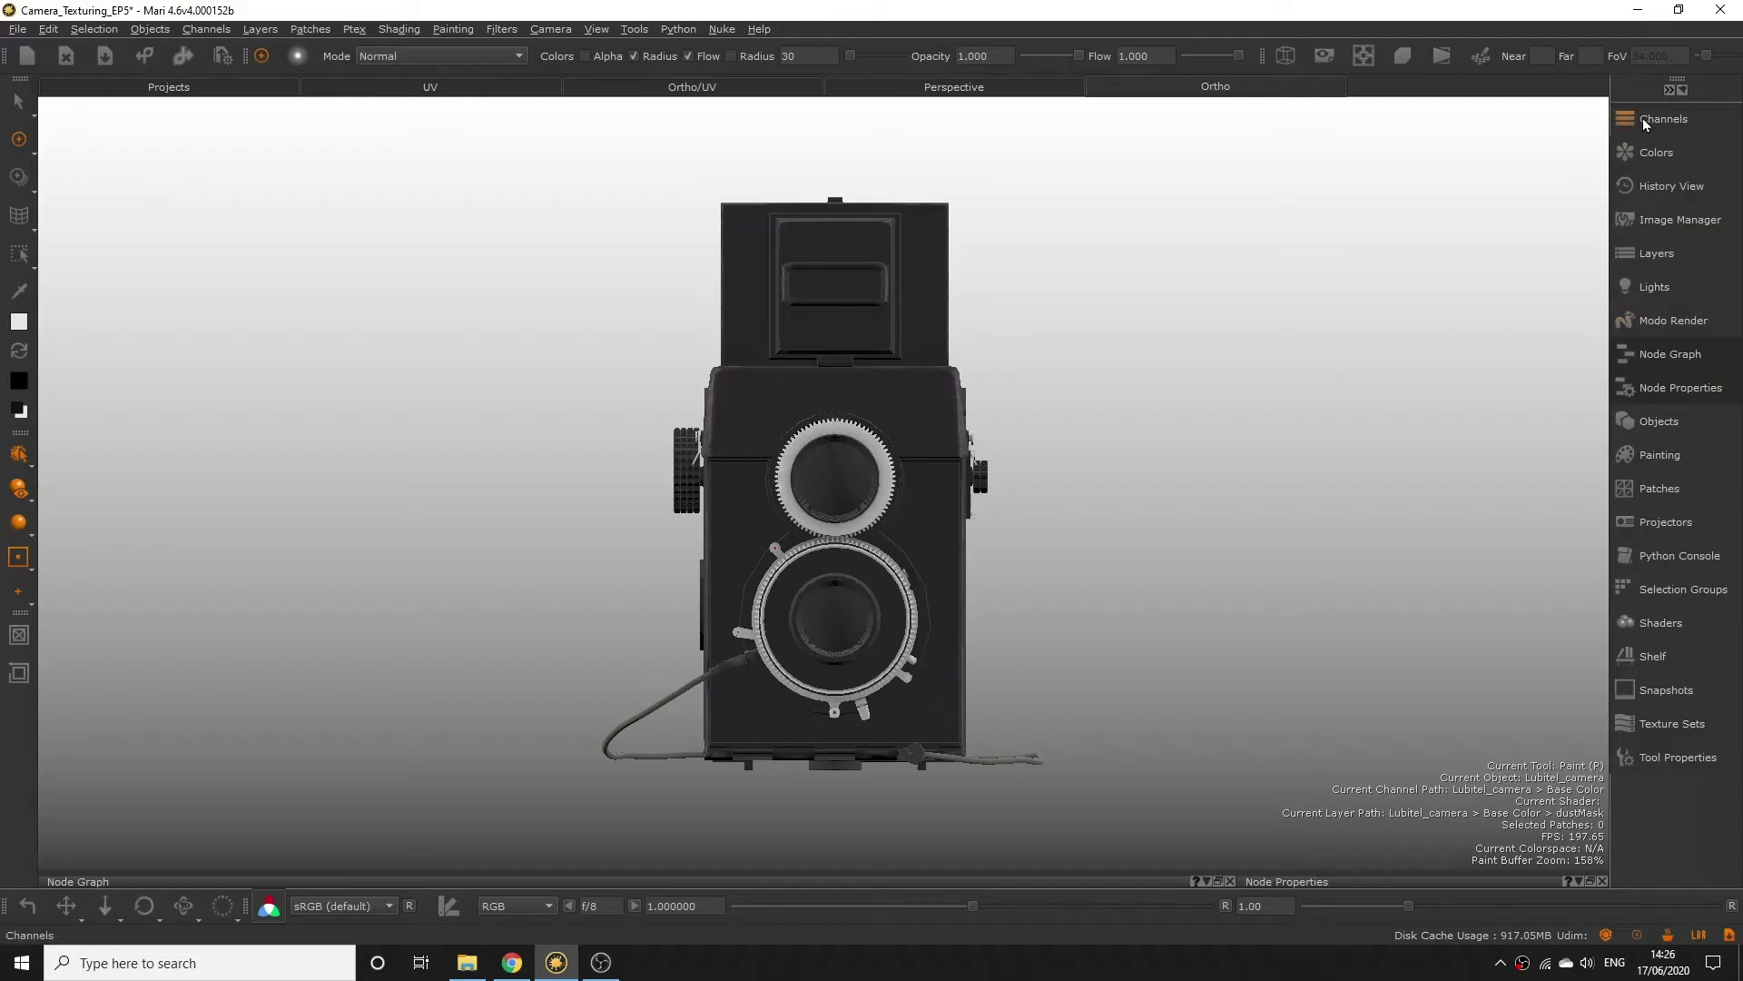
click(1643, 118)
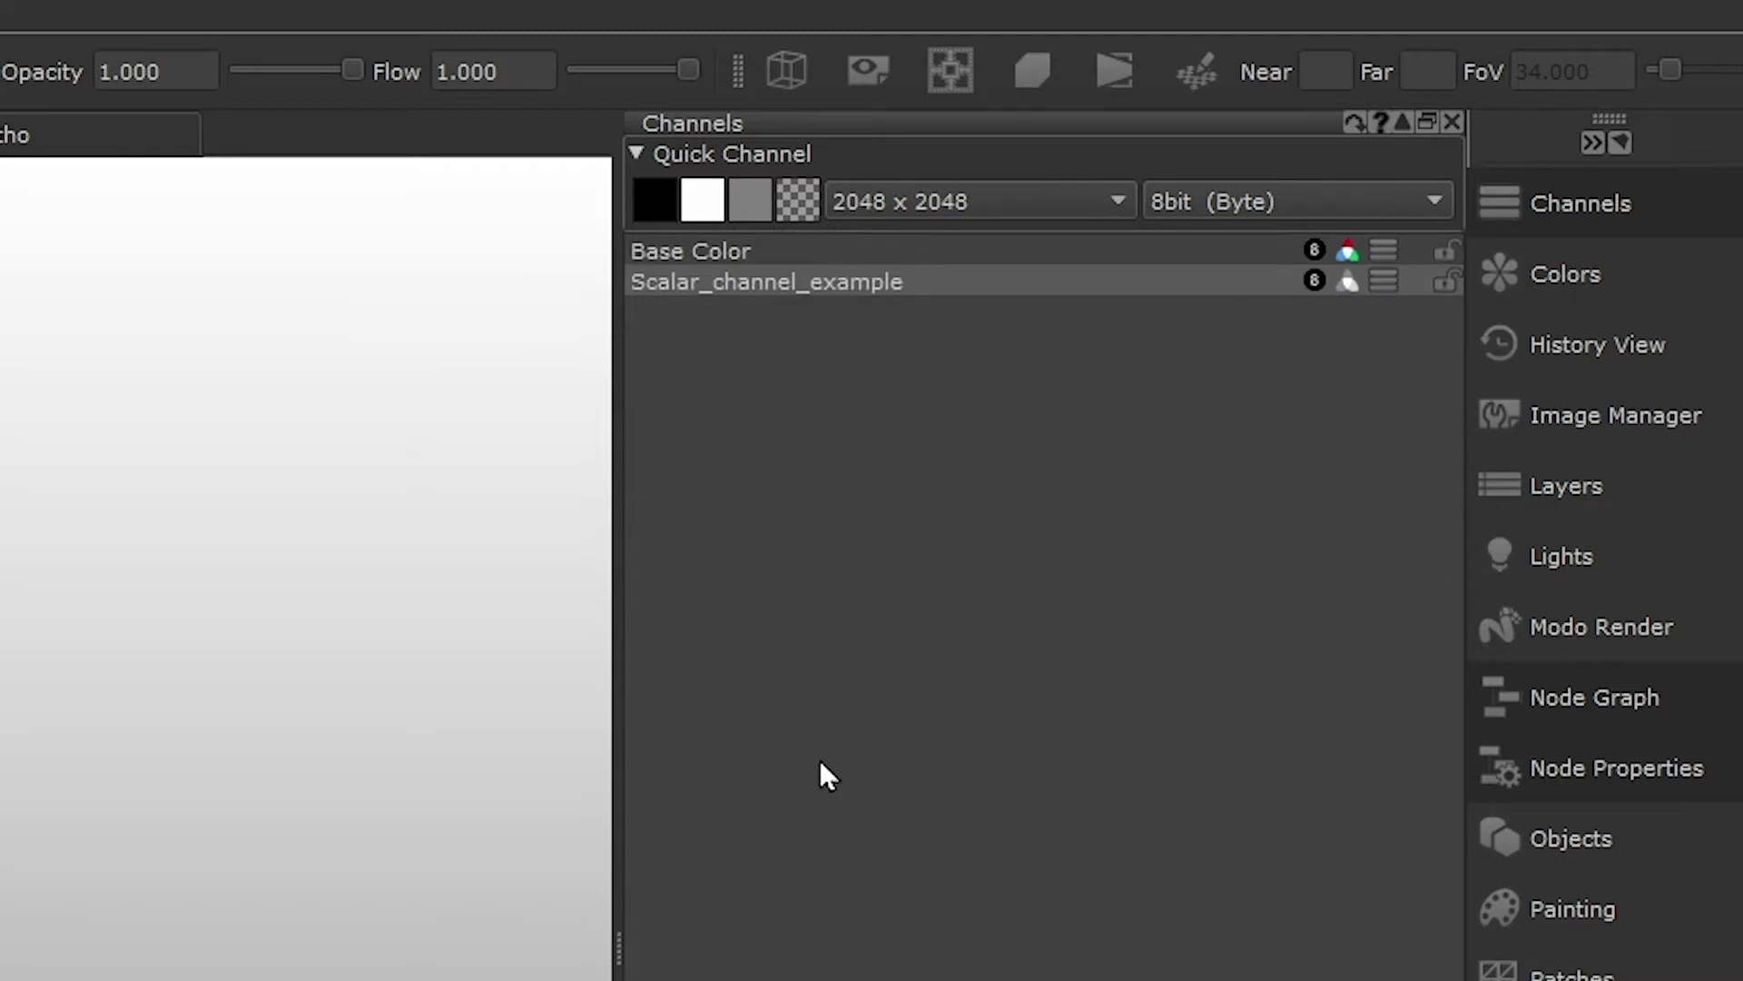
- Make Scalar_channel_example the current channel and read the Color Data and Scalar Data docs page
click(1094, 272)
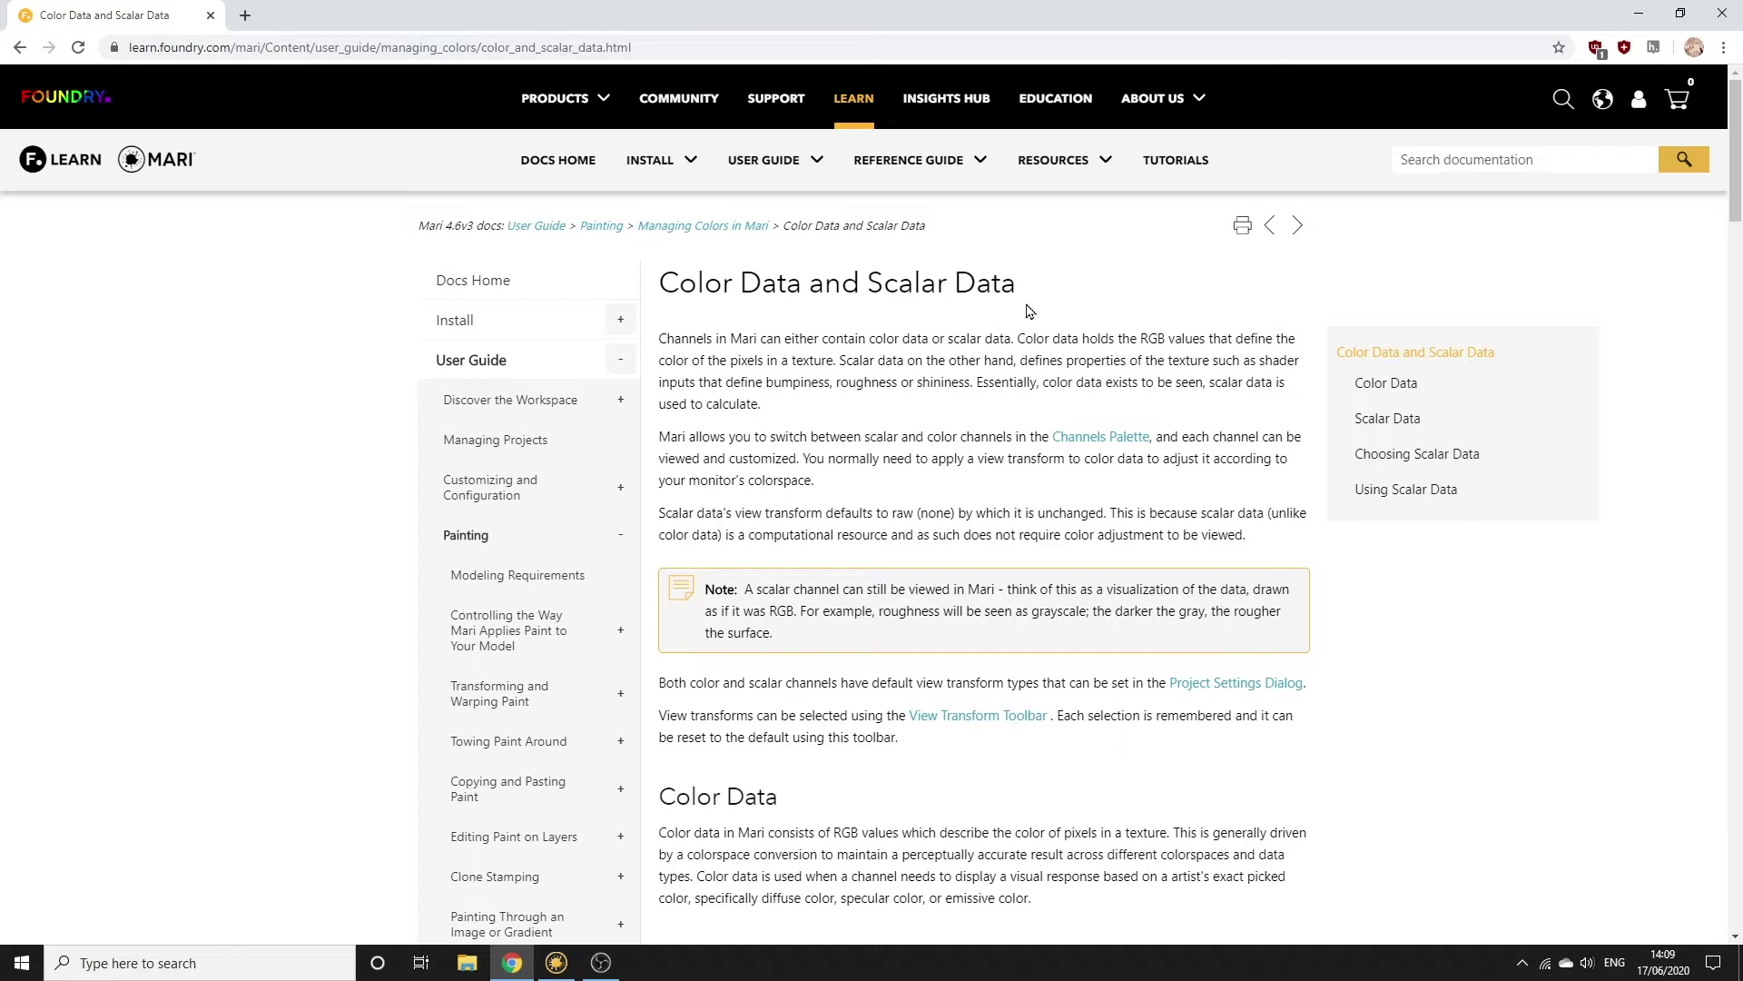
drag(1736, 177, 1741, 355)
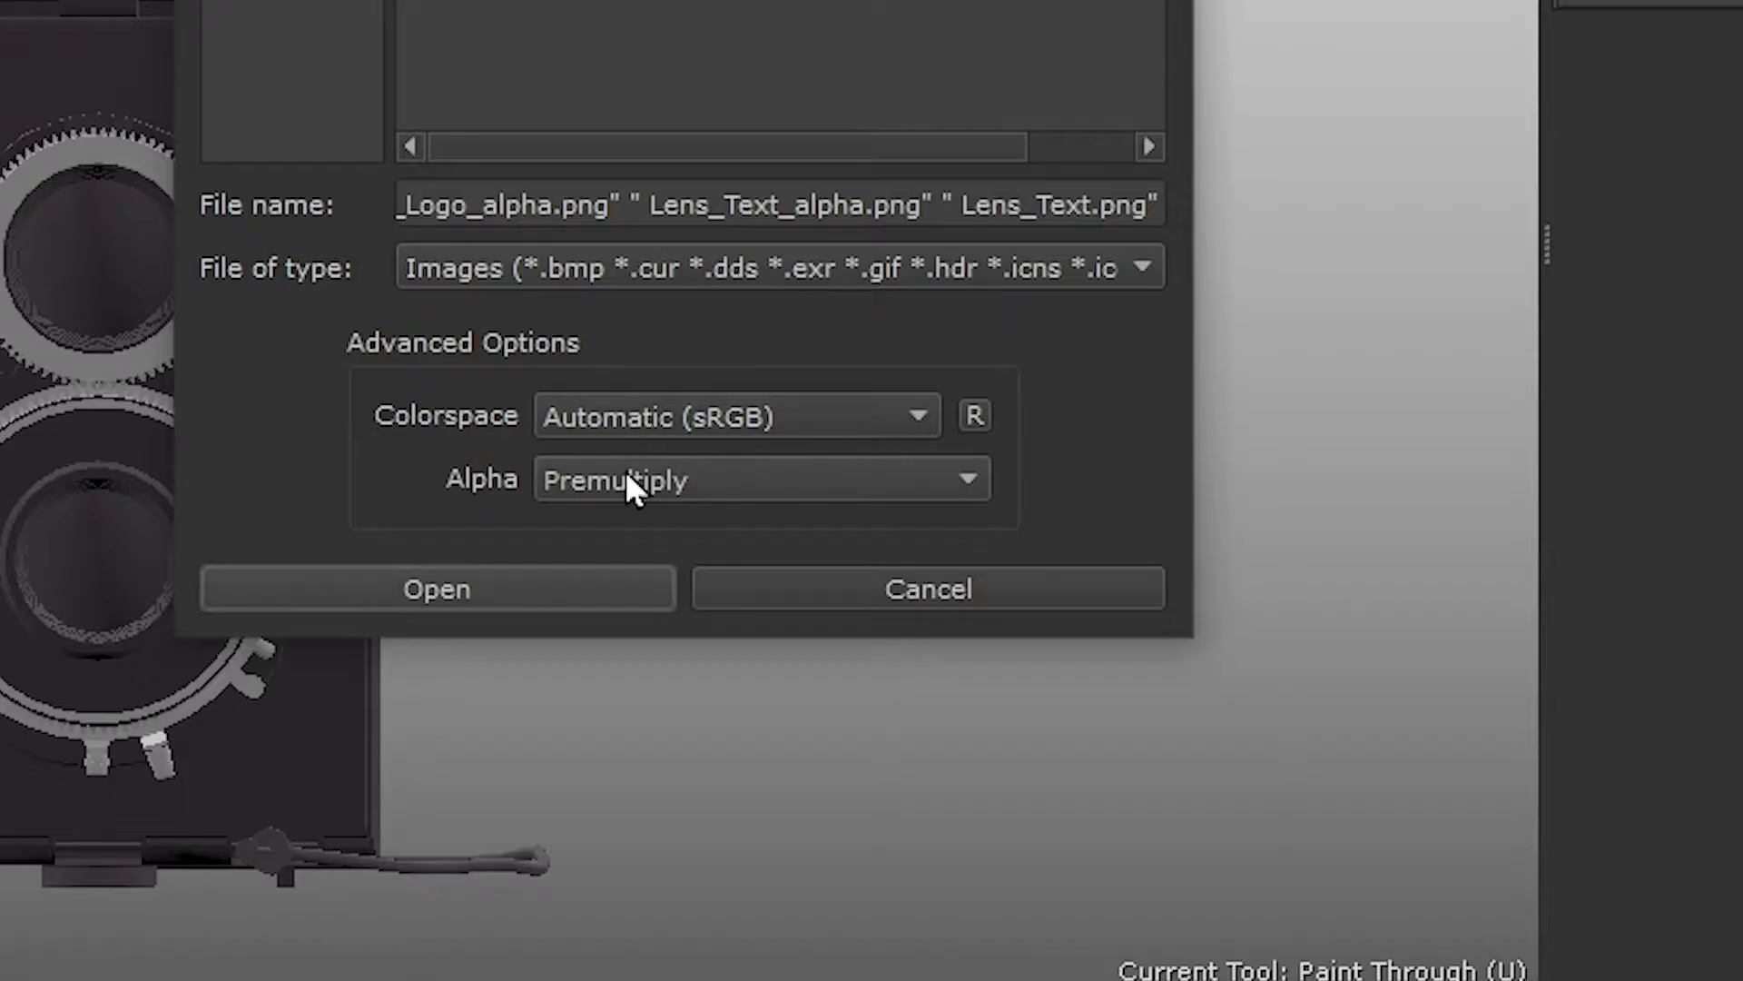
- Set the Open an Image dialog's Alpha option to Leave and reselect all five logo PNGs
mouse_move(626, 475)
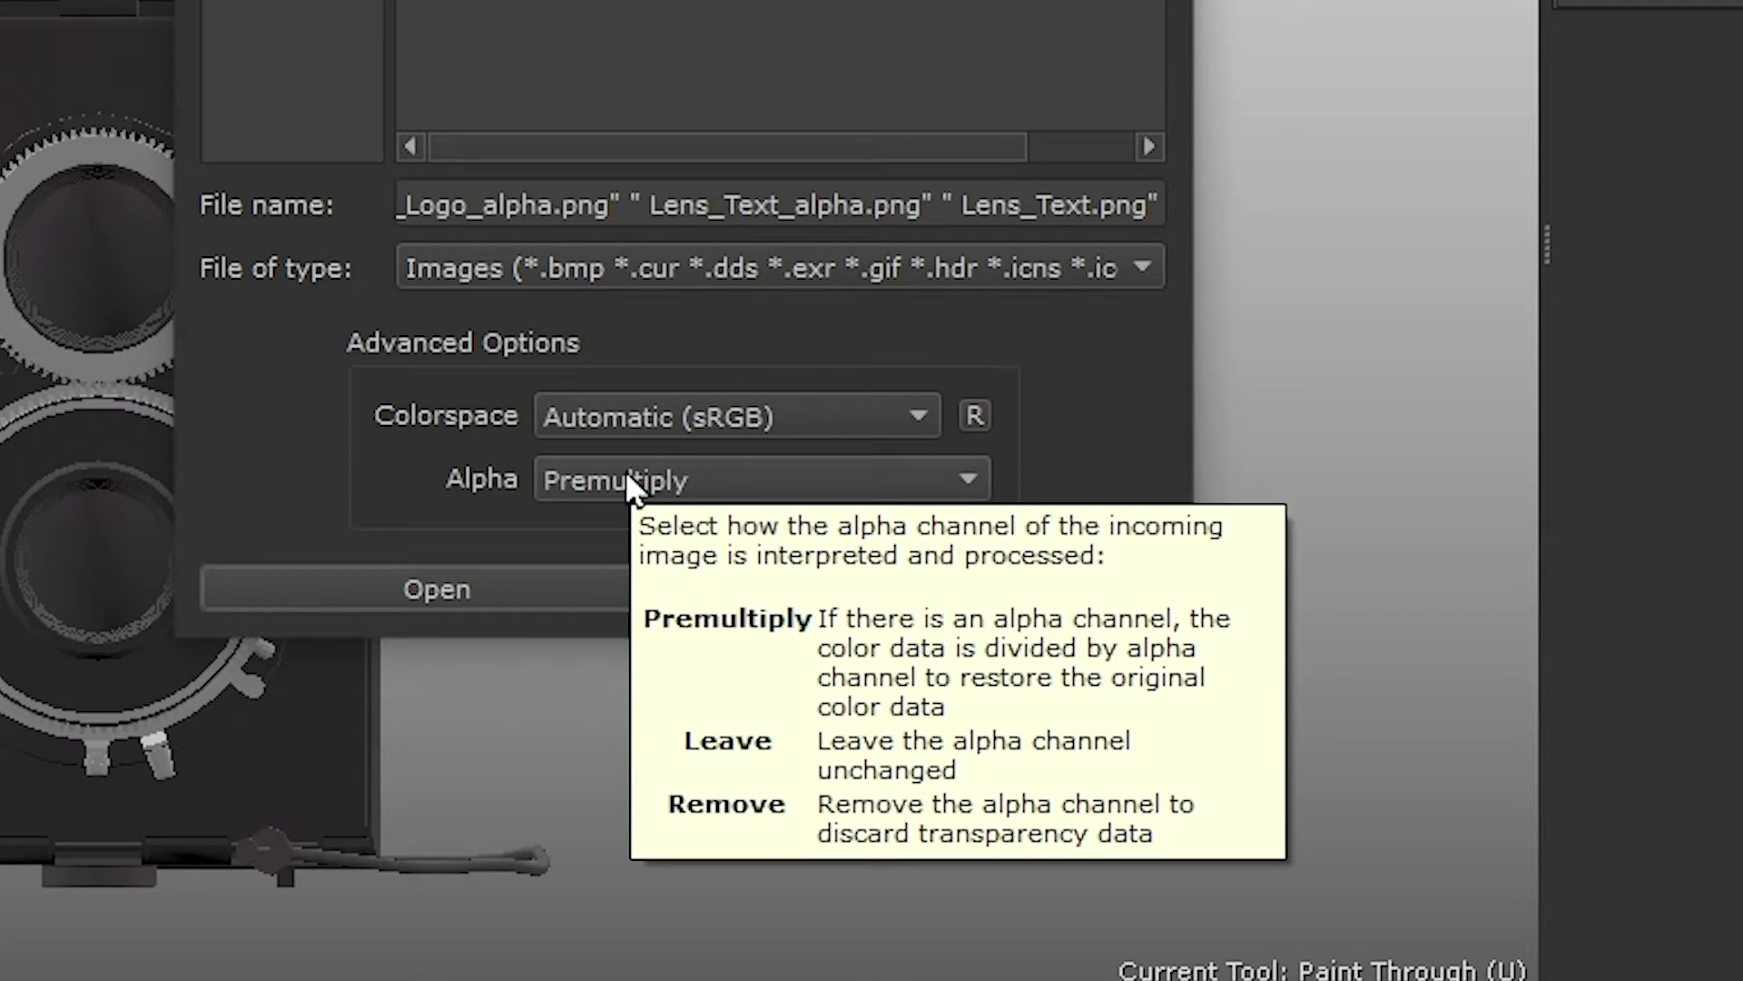
click(626, 476)
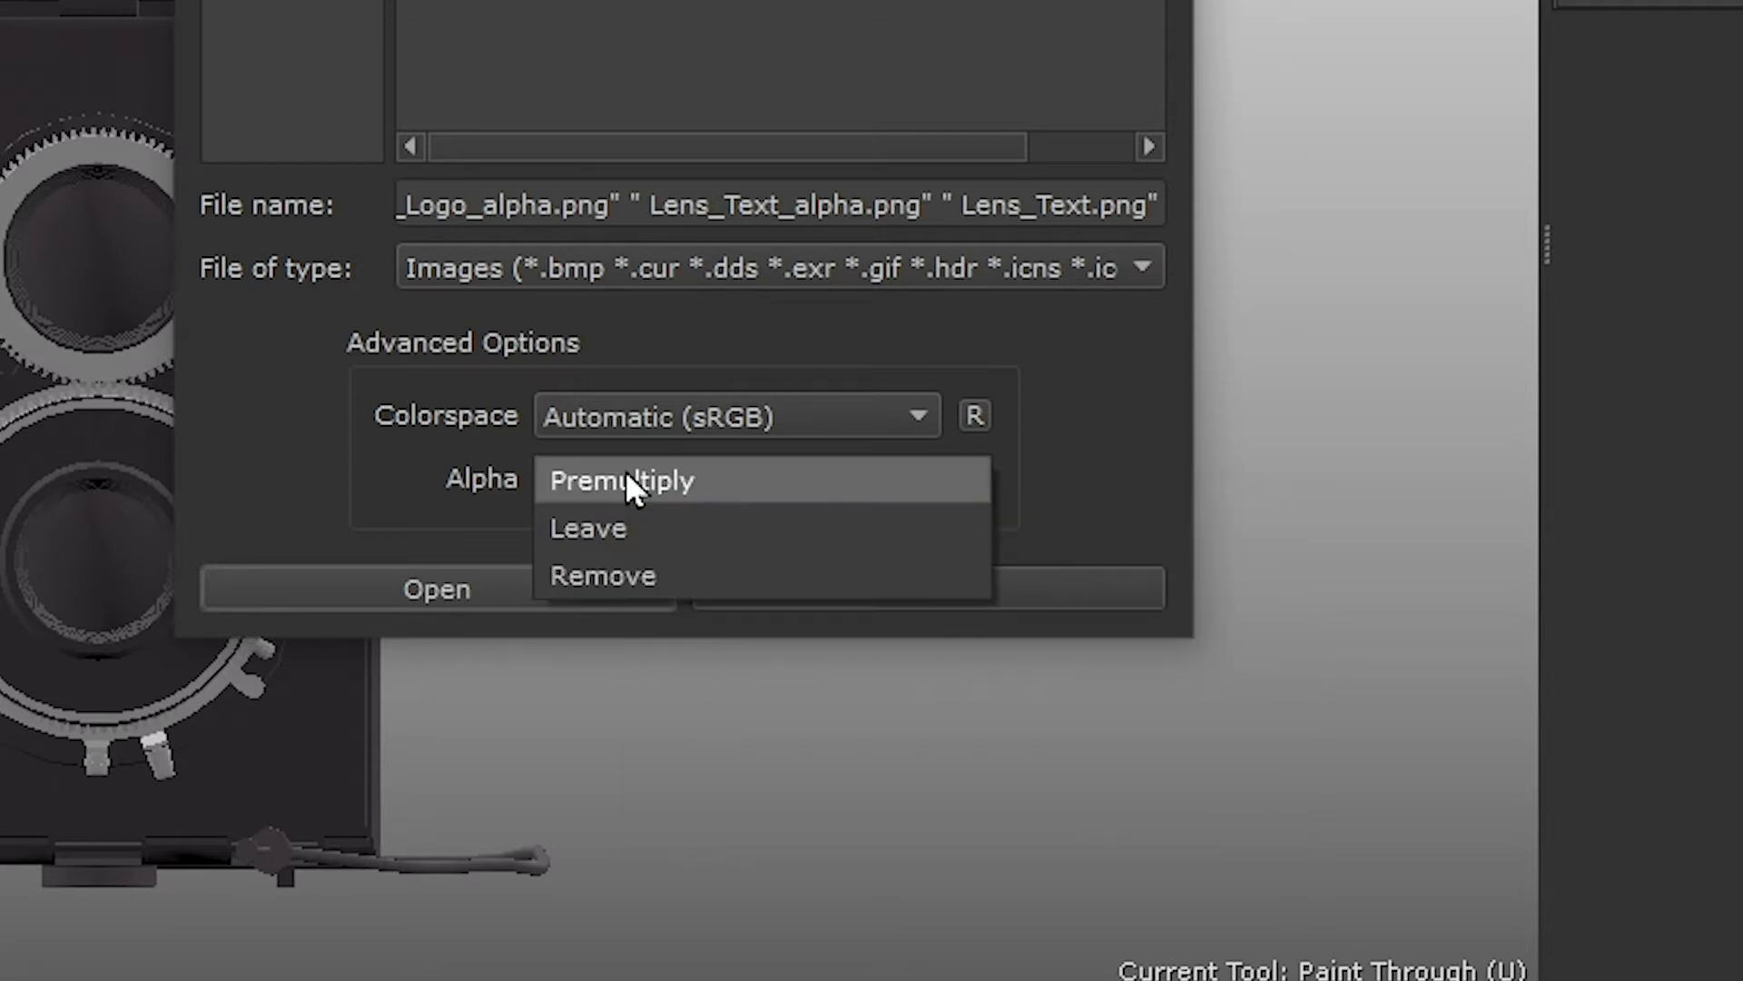
click(621, 528)
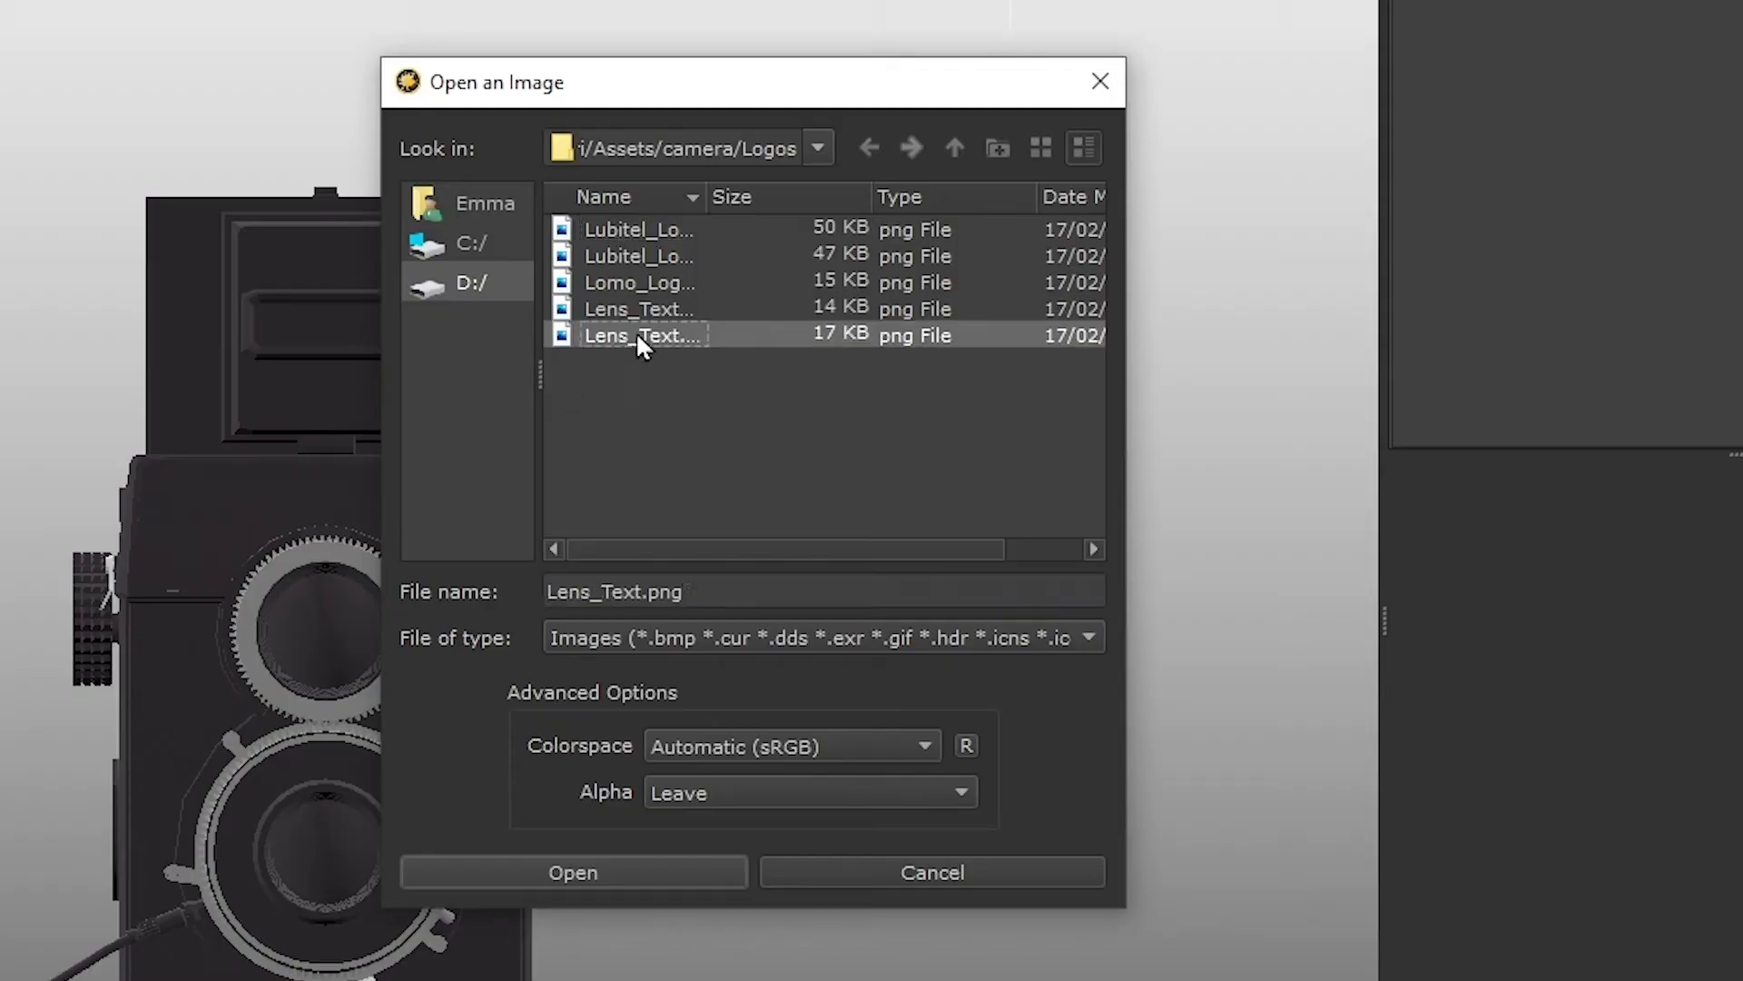
shift+click(673, 225)
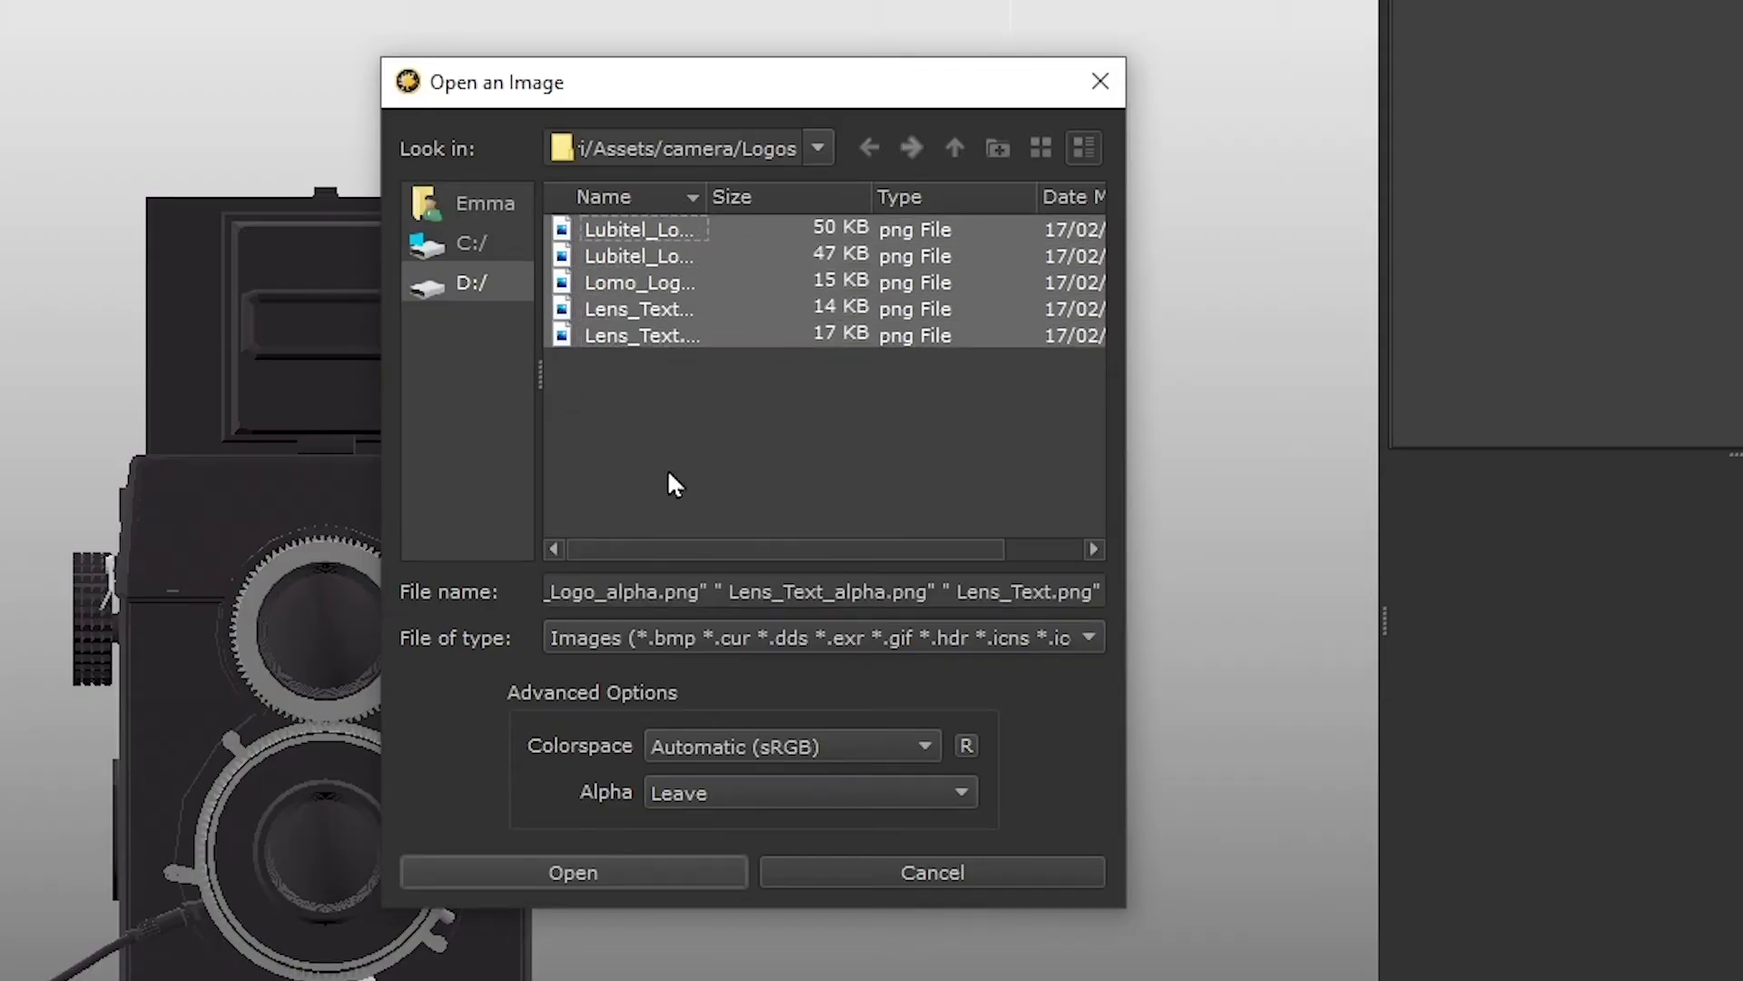
- Load the alpha logos, place Lens_Text_alpha over the lower lens, then scale it down and rotate it
click(632, 867)
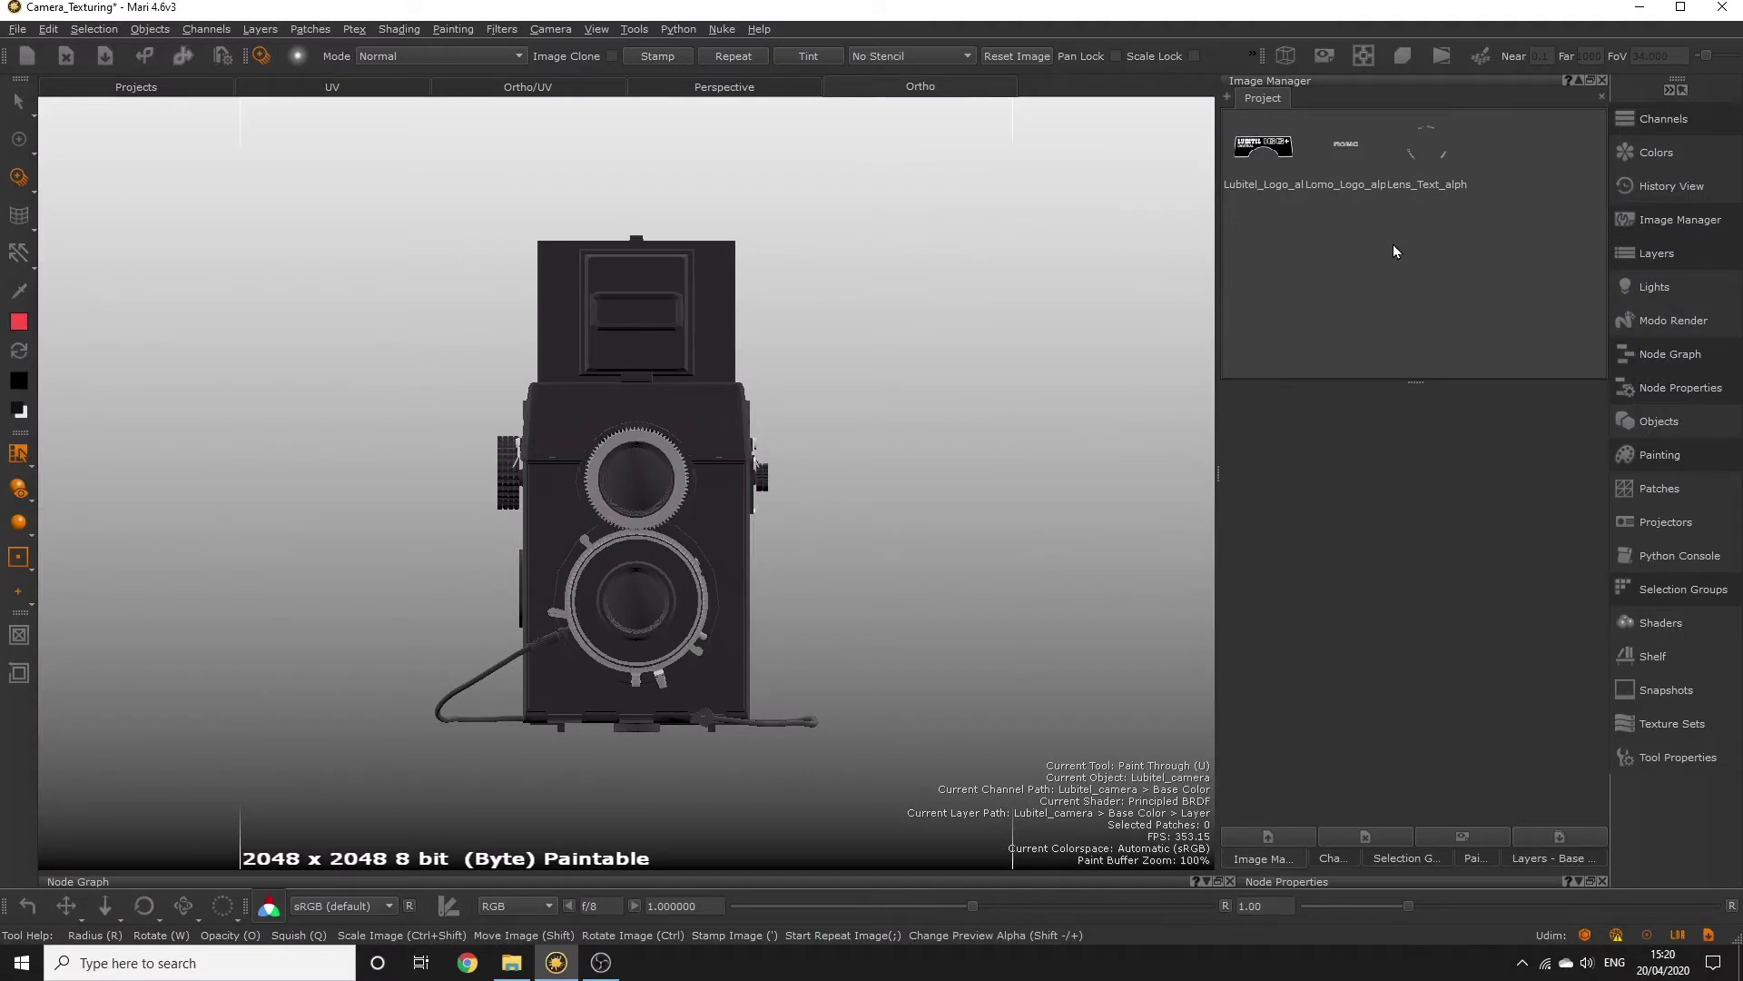
click(1438, 167)
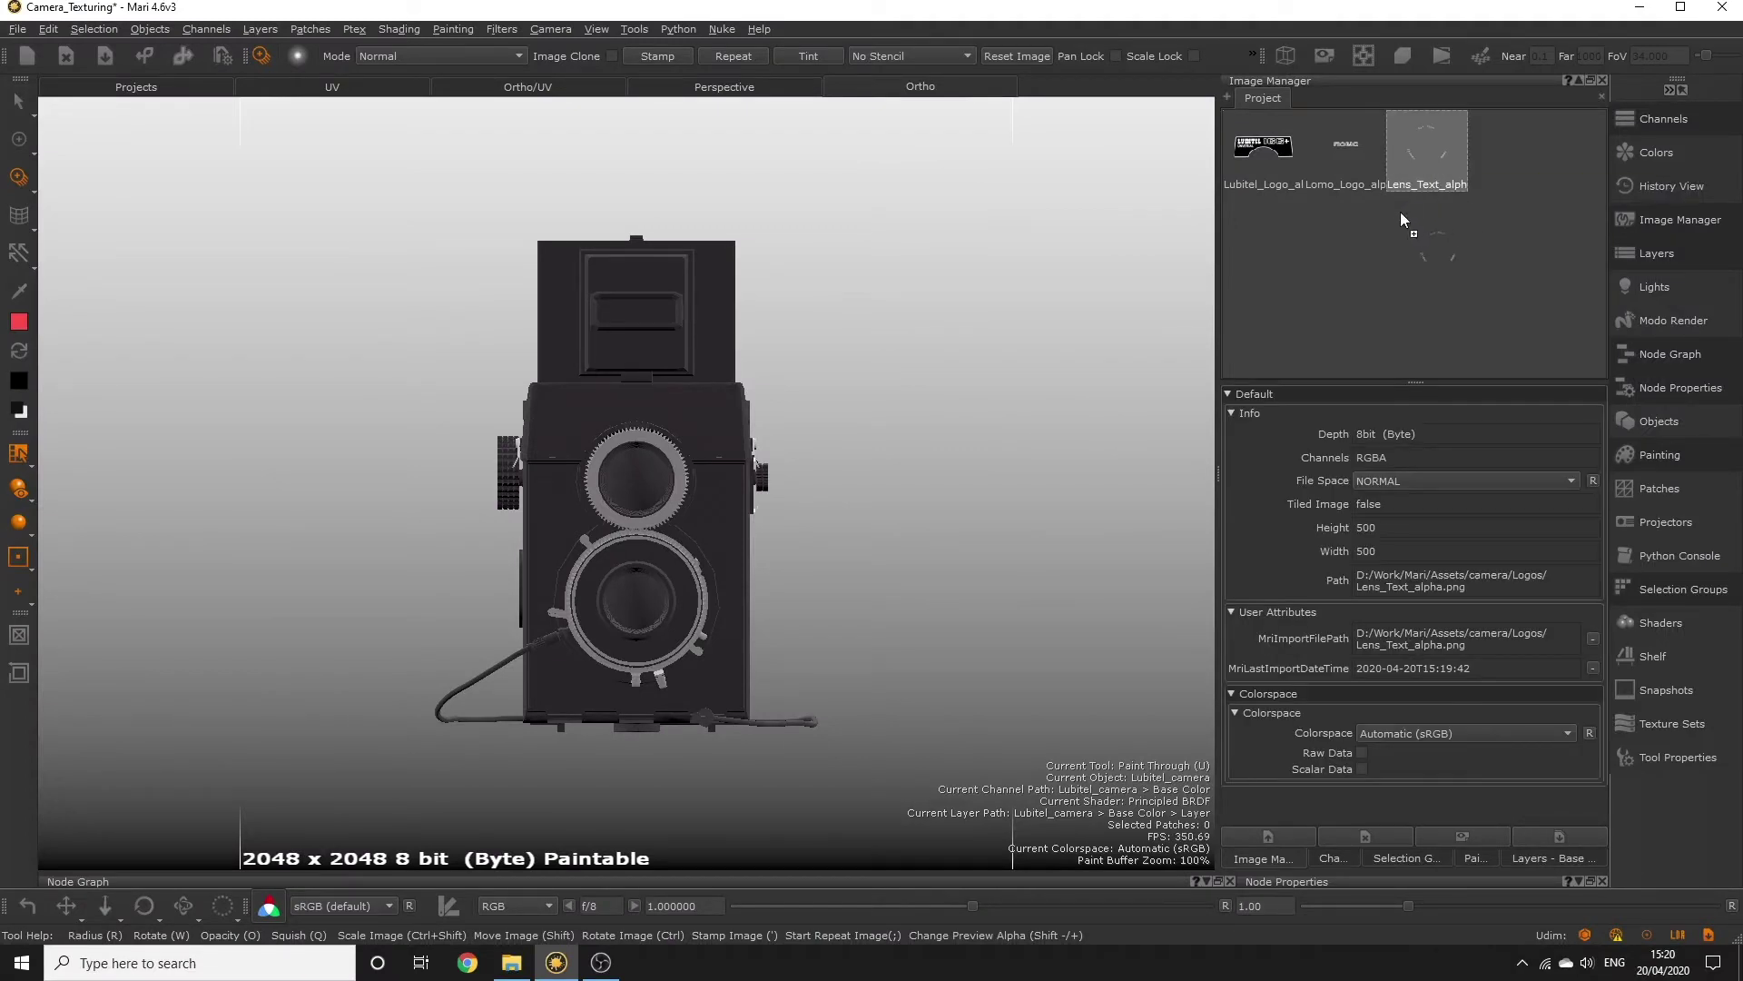
mouse_move(1400, 220)
mouse_down()
mouse_move(673, 520)
mouse_move(639, 623)
mouse_up()
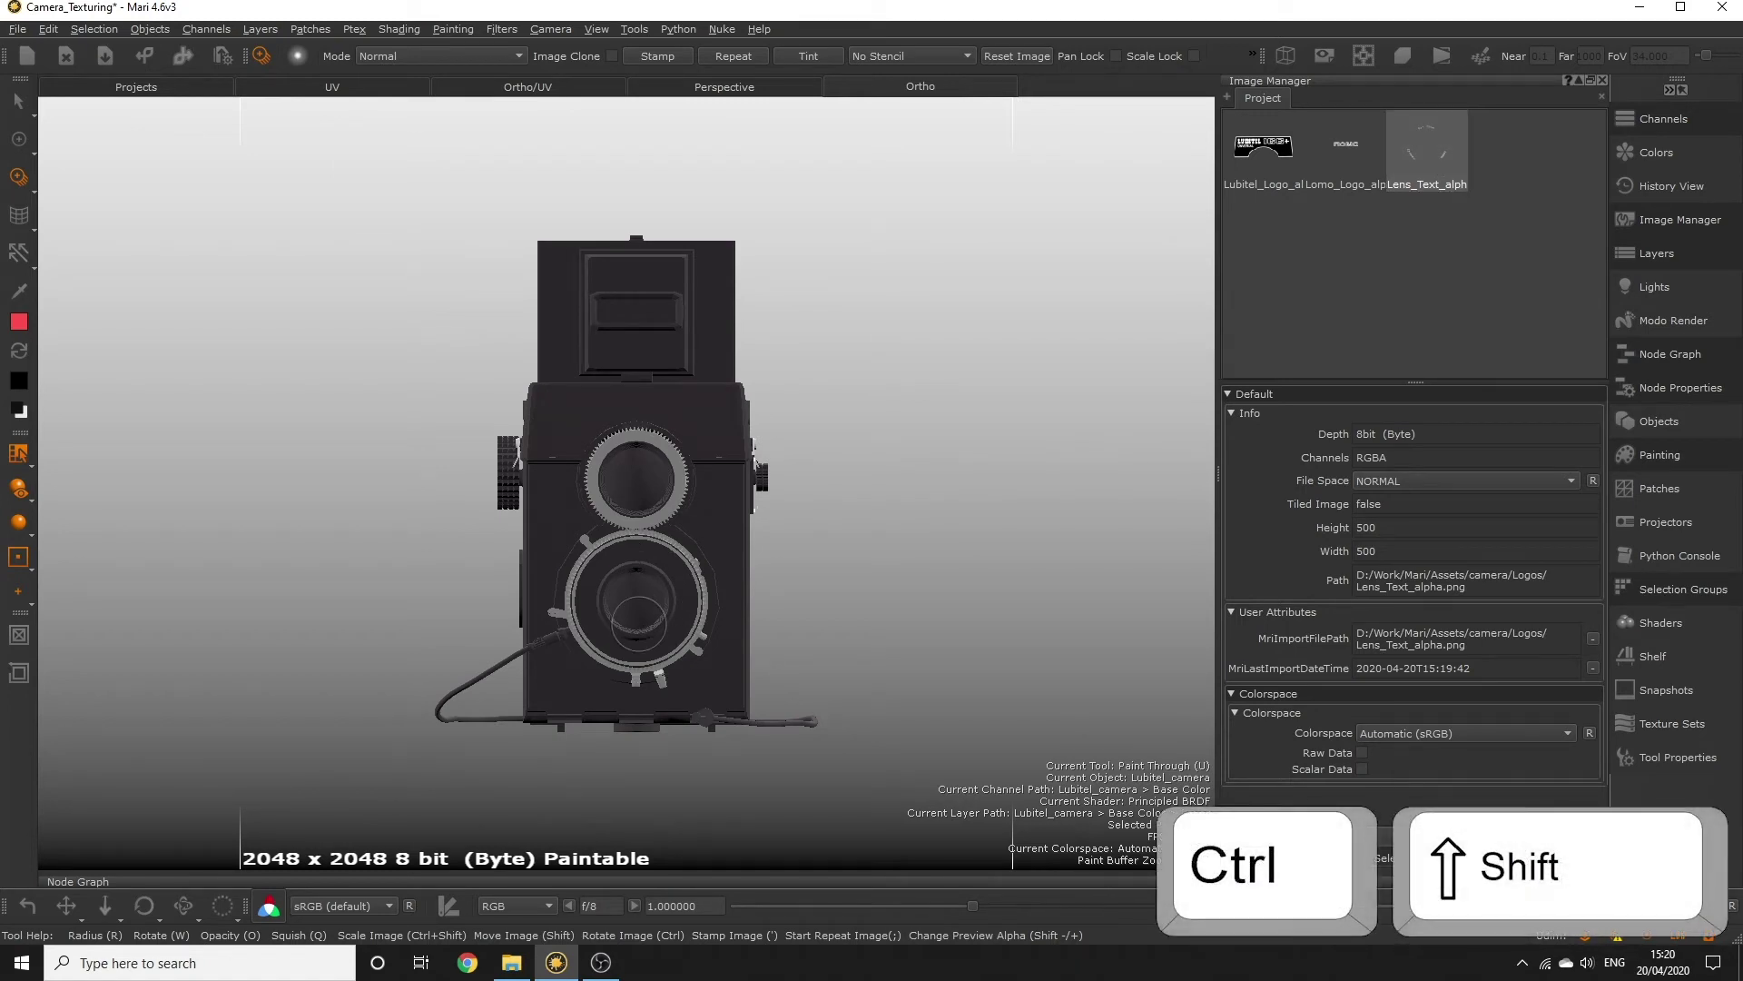
ctrl+shift+drag(635, 622, 881, 550)
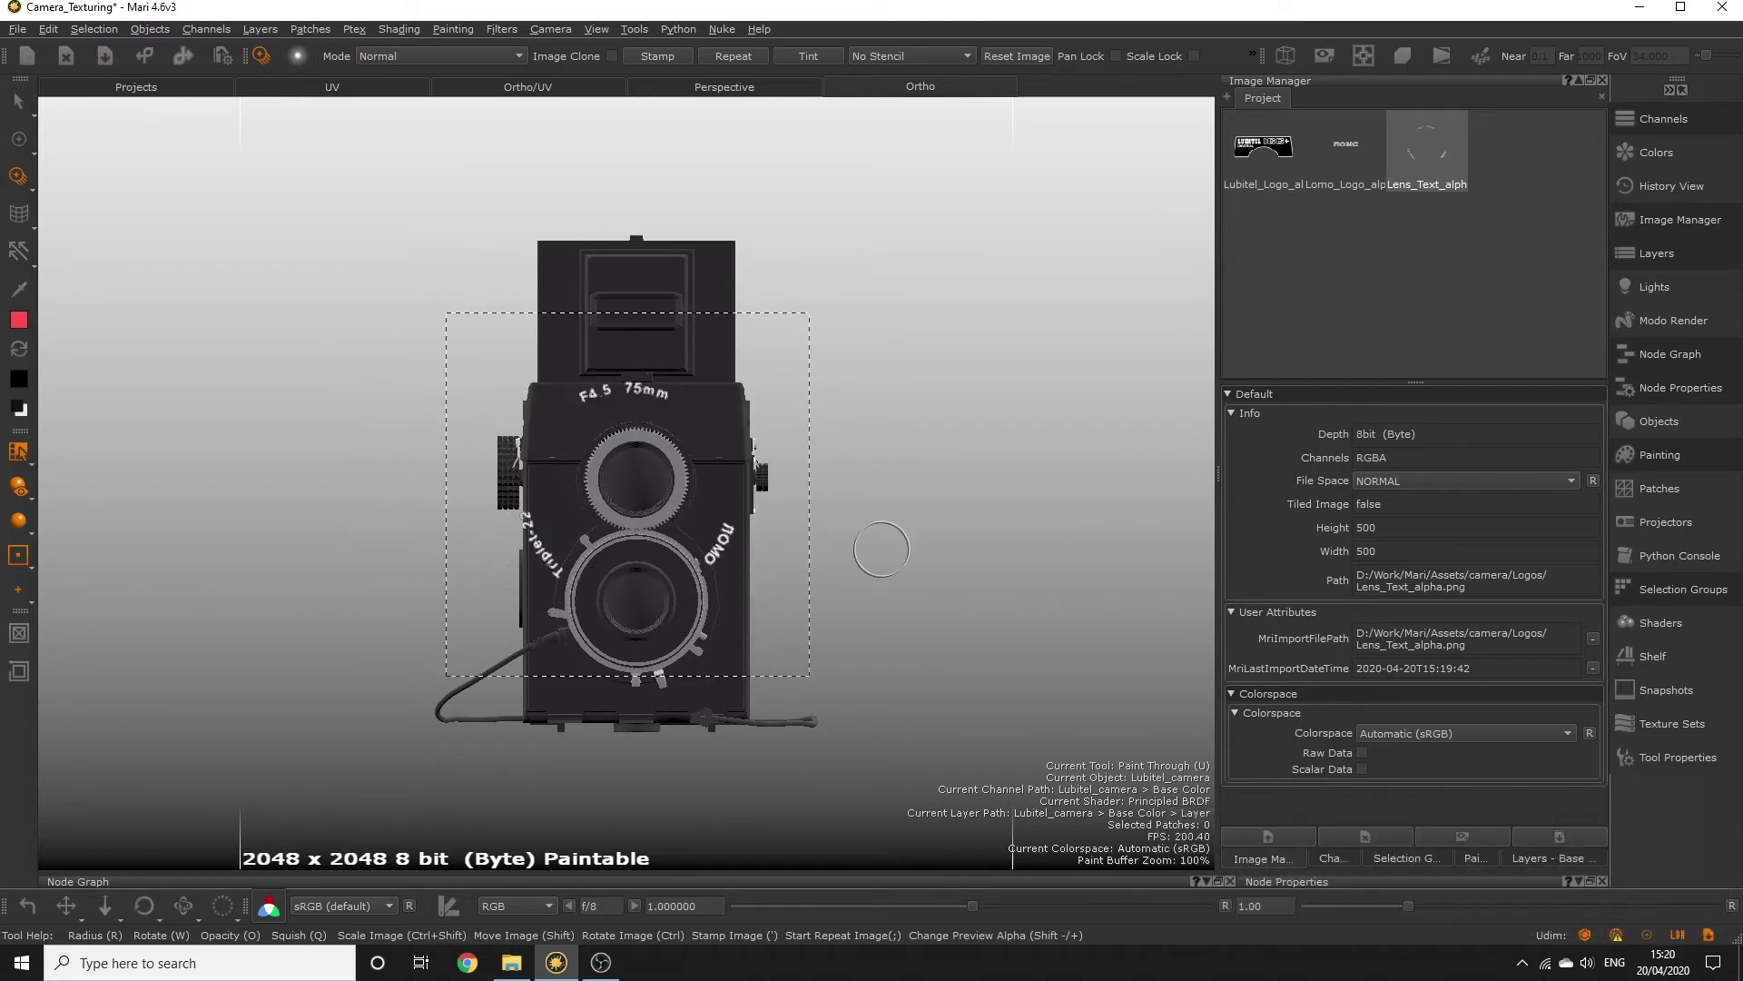
ctrl+drag(606, 500, 609, 586)
- Resize and rotate the lens text stamp so it aligns with the lower lens ring
key(shift+minus)
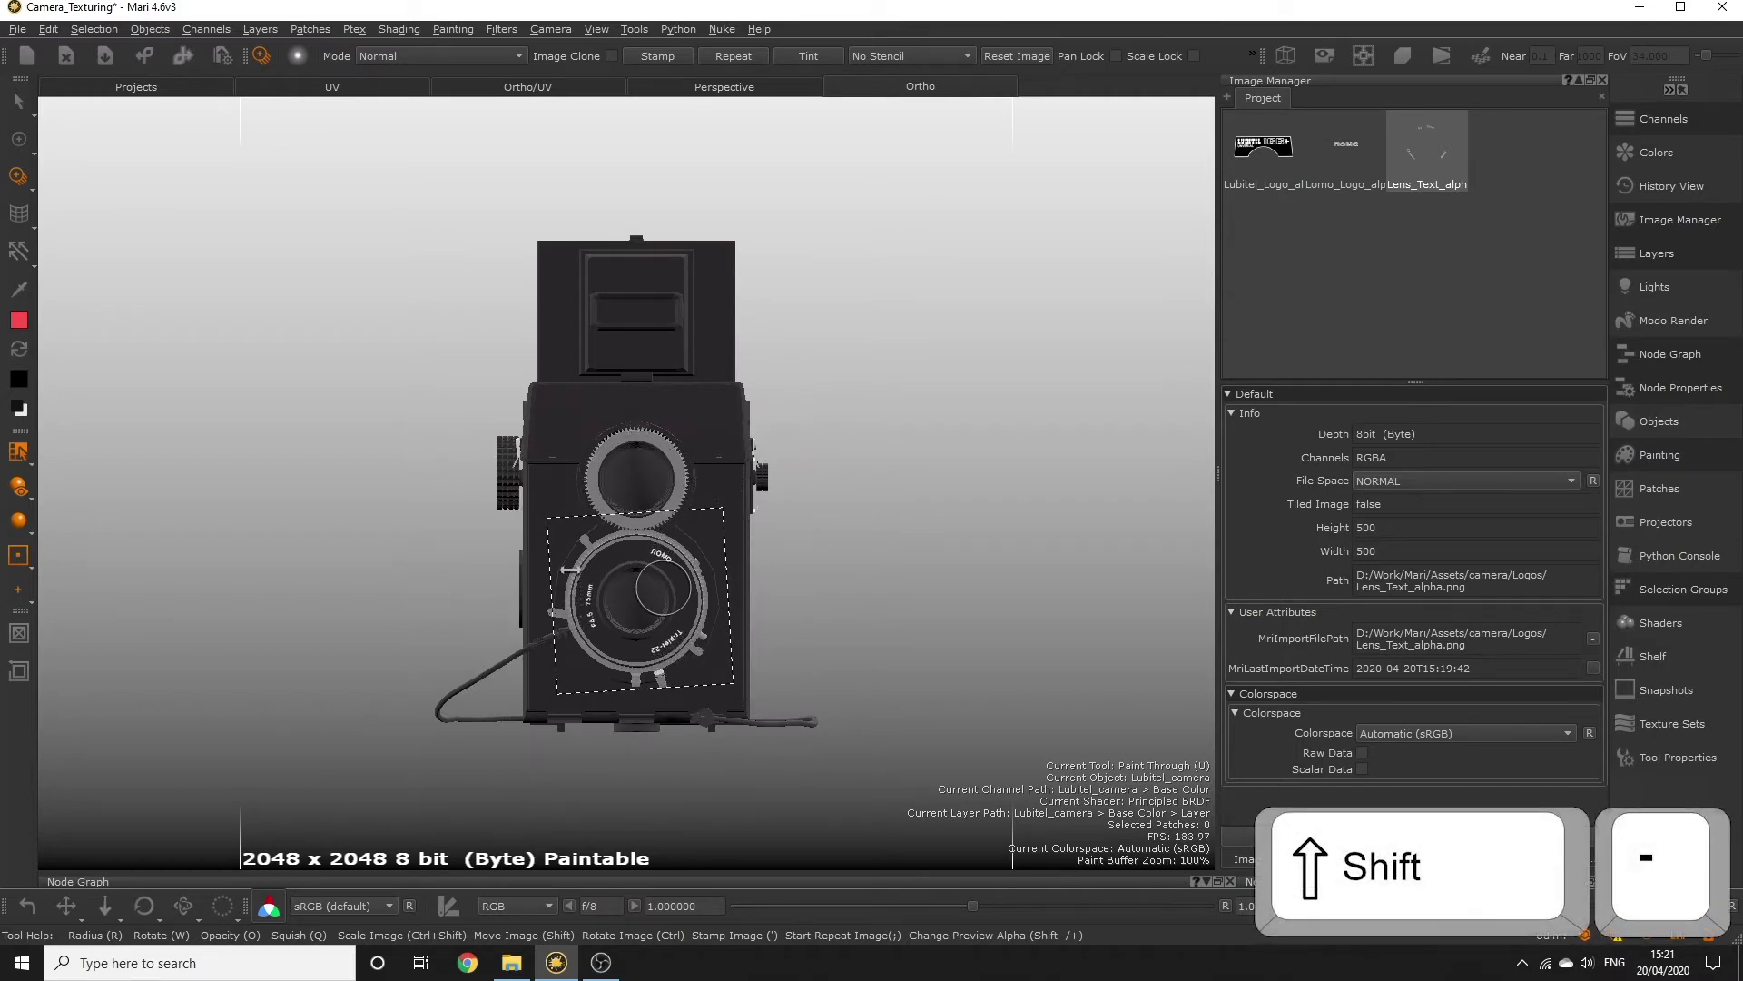
ctrl+drag(627, 590, 643, 592)
key(shift+plus)
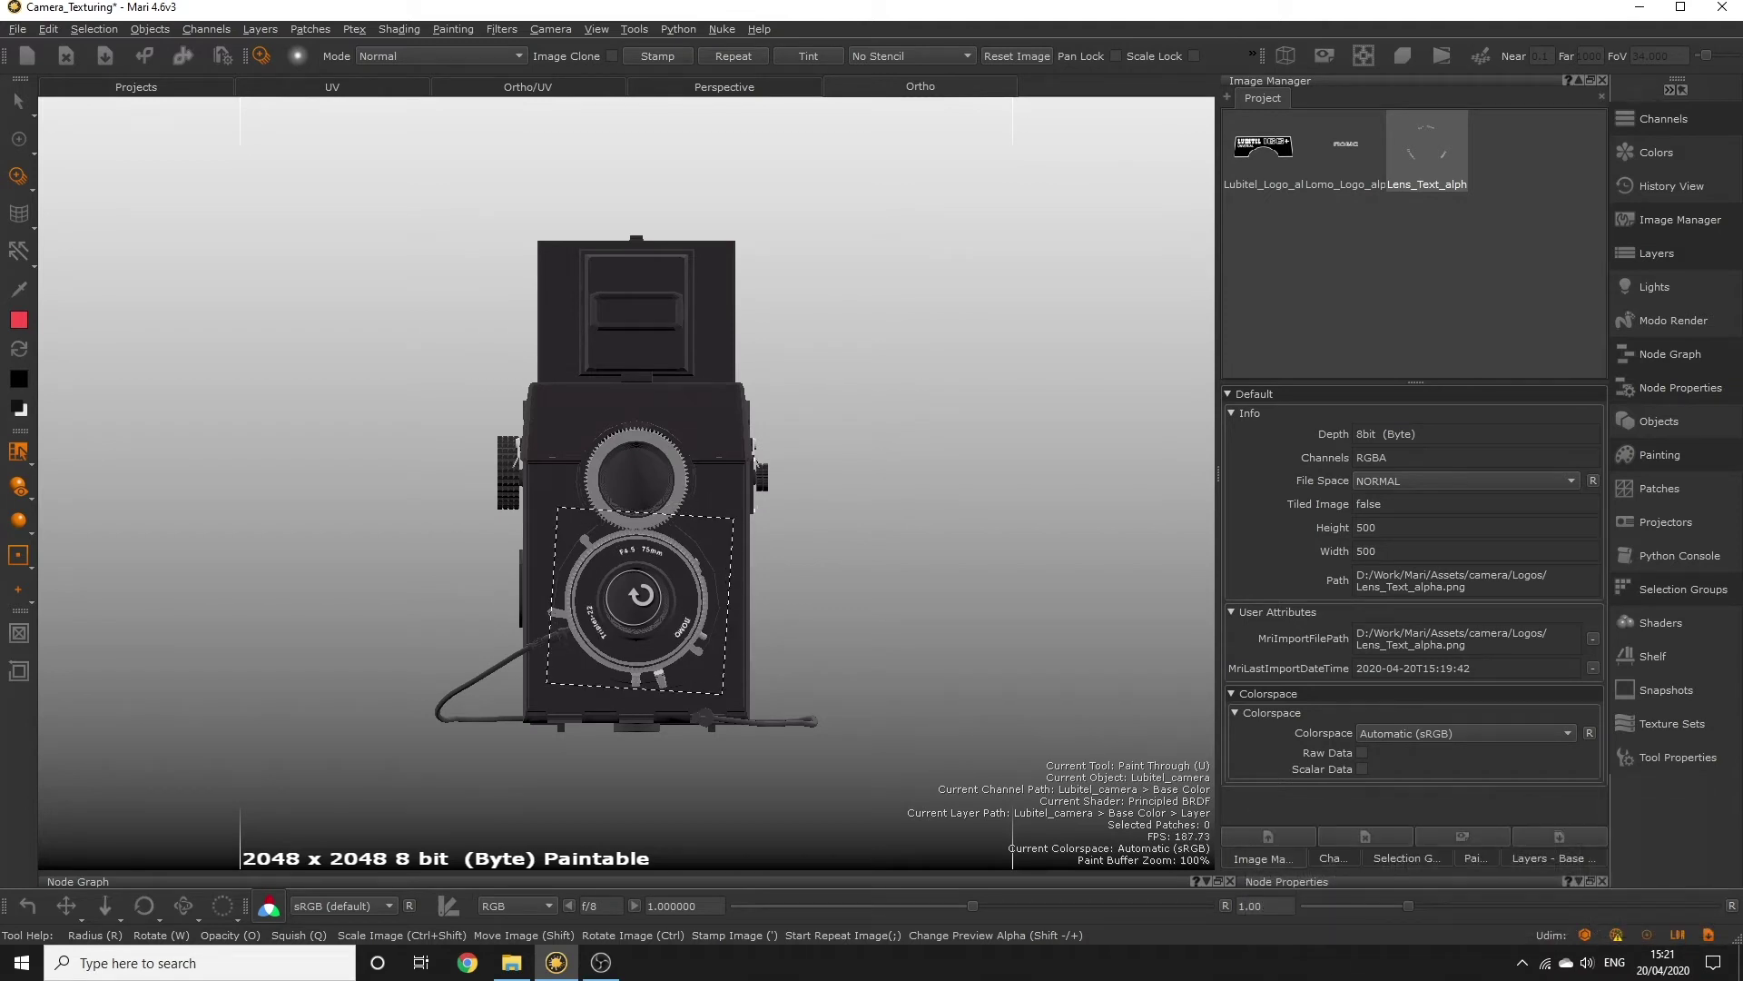
ctrl+drag(641, 595, 644, 614)
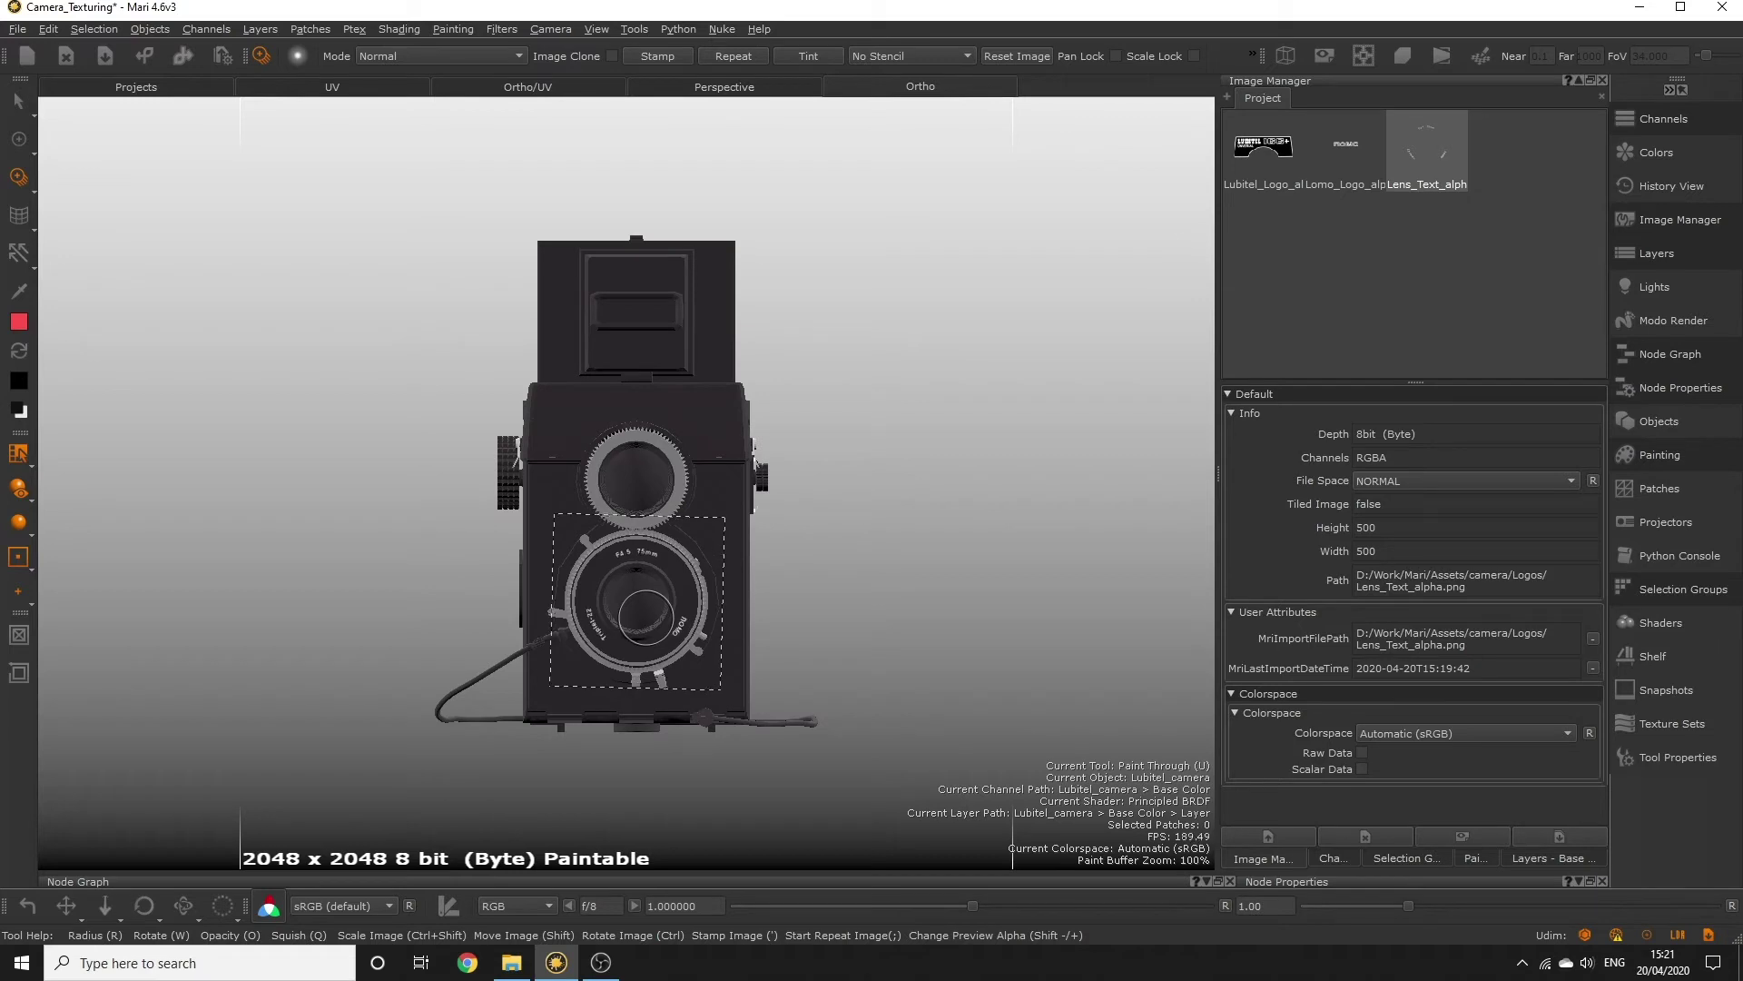
- Paint the lens text through onto the lens and bake it into the layer
key(apostrophe)
key(b)
key(ctrl+shift+c)
click(680, 606)
- Rename the baked top layer to 'Lens Text Diffuse' and switch back to the Paint tool
click(1657, 253)
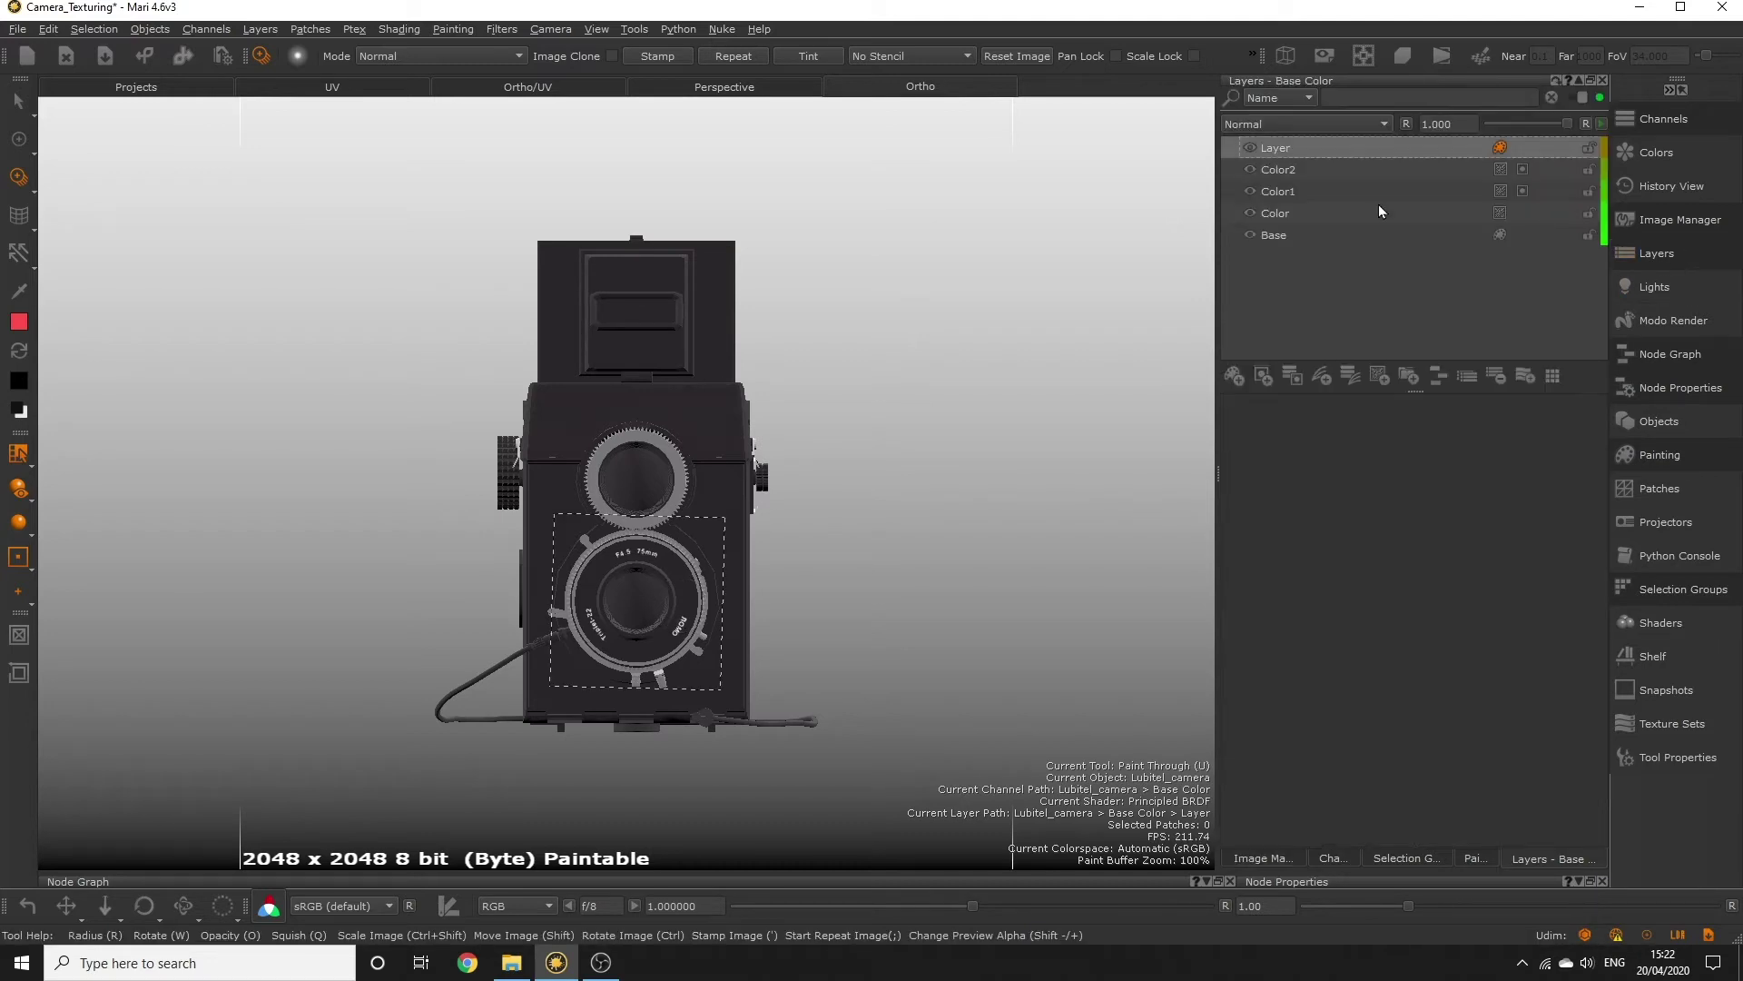
double_click(1274, 148)
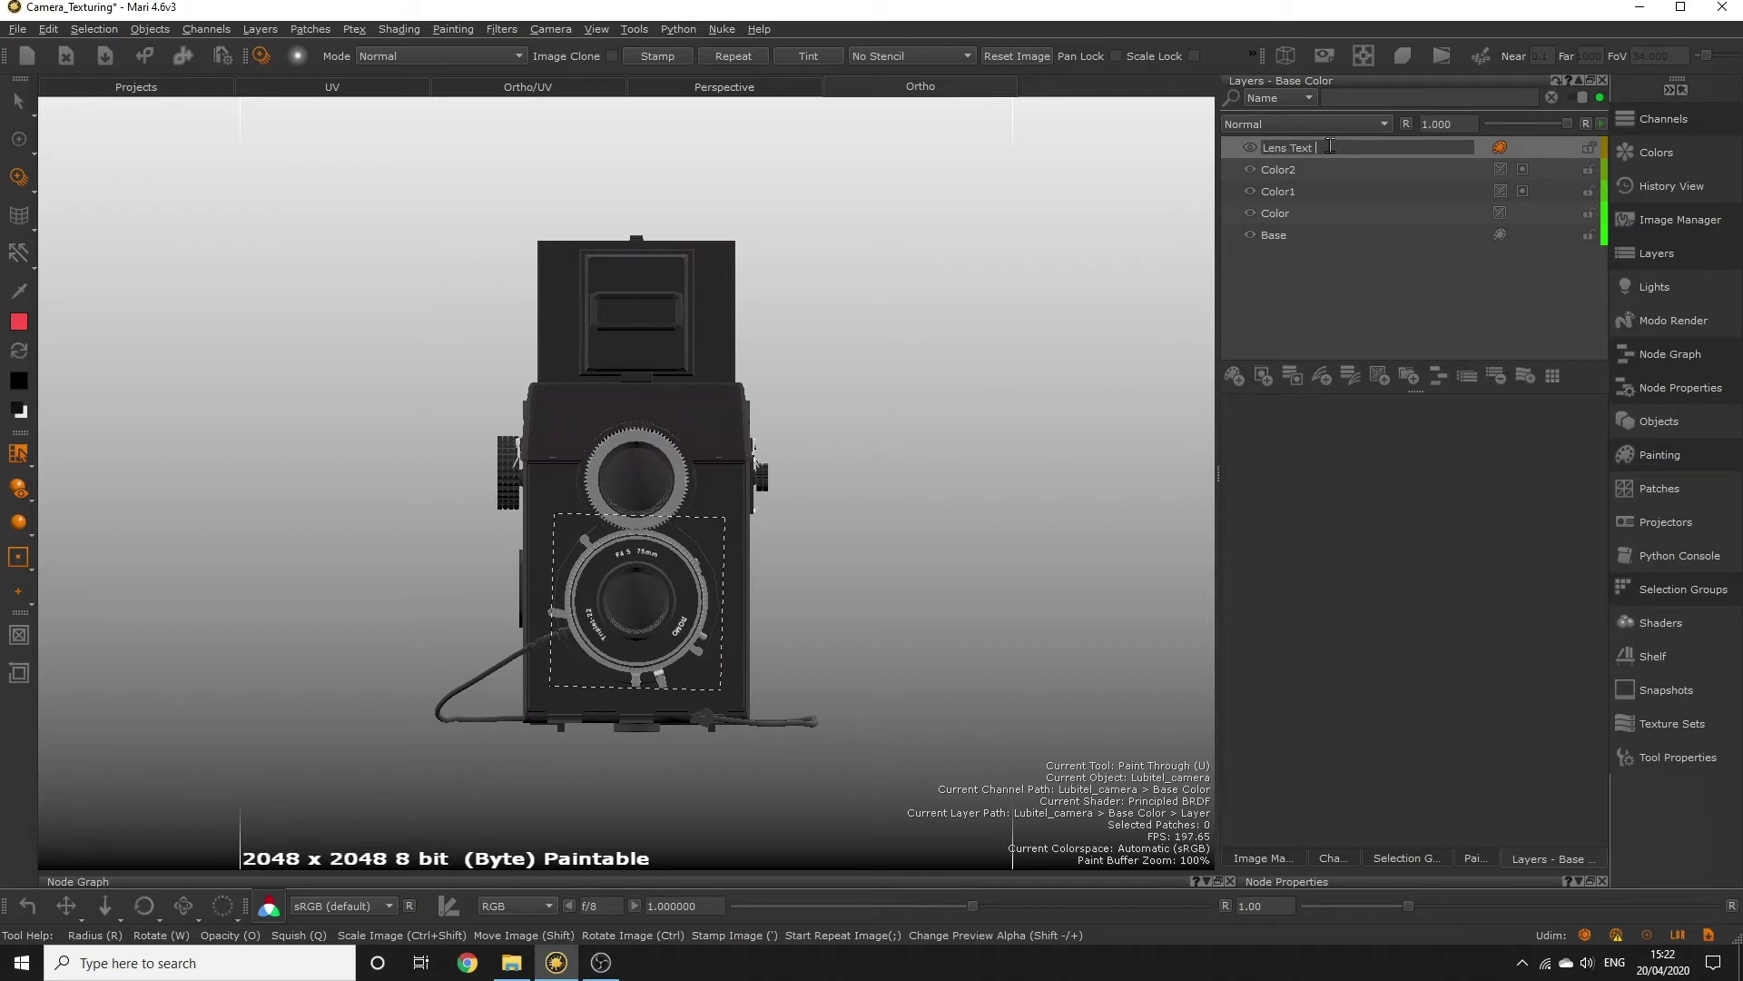
text(Lens Text Diffuse)
key(Return)
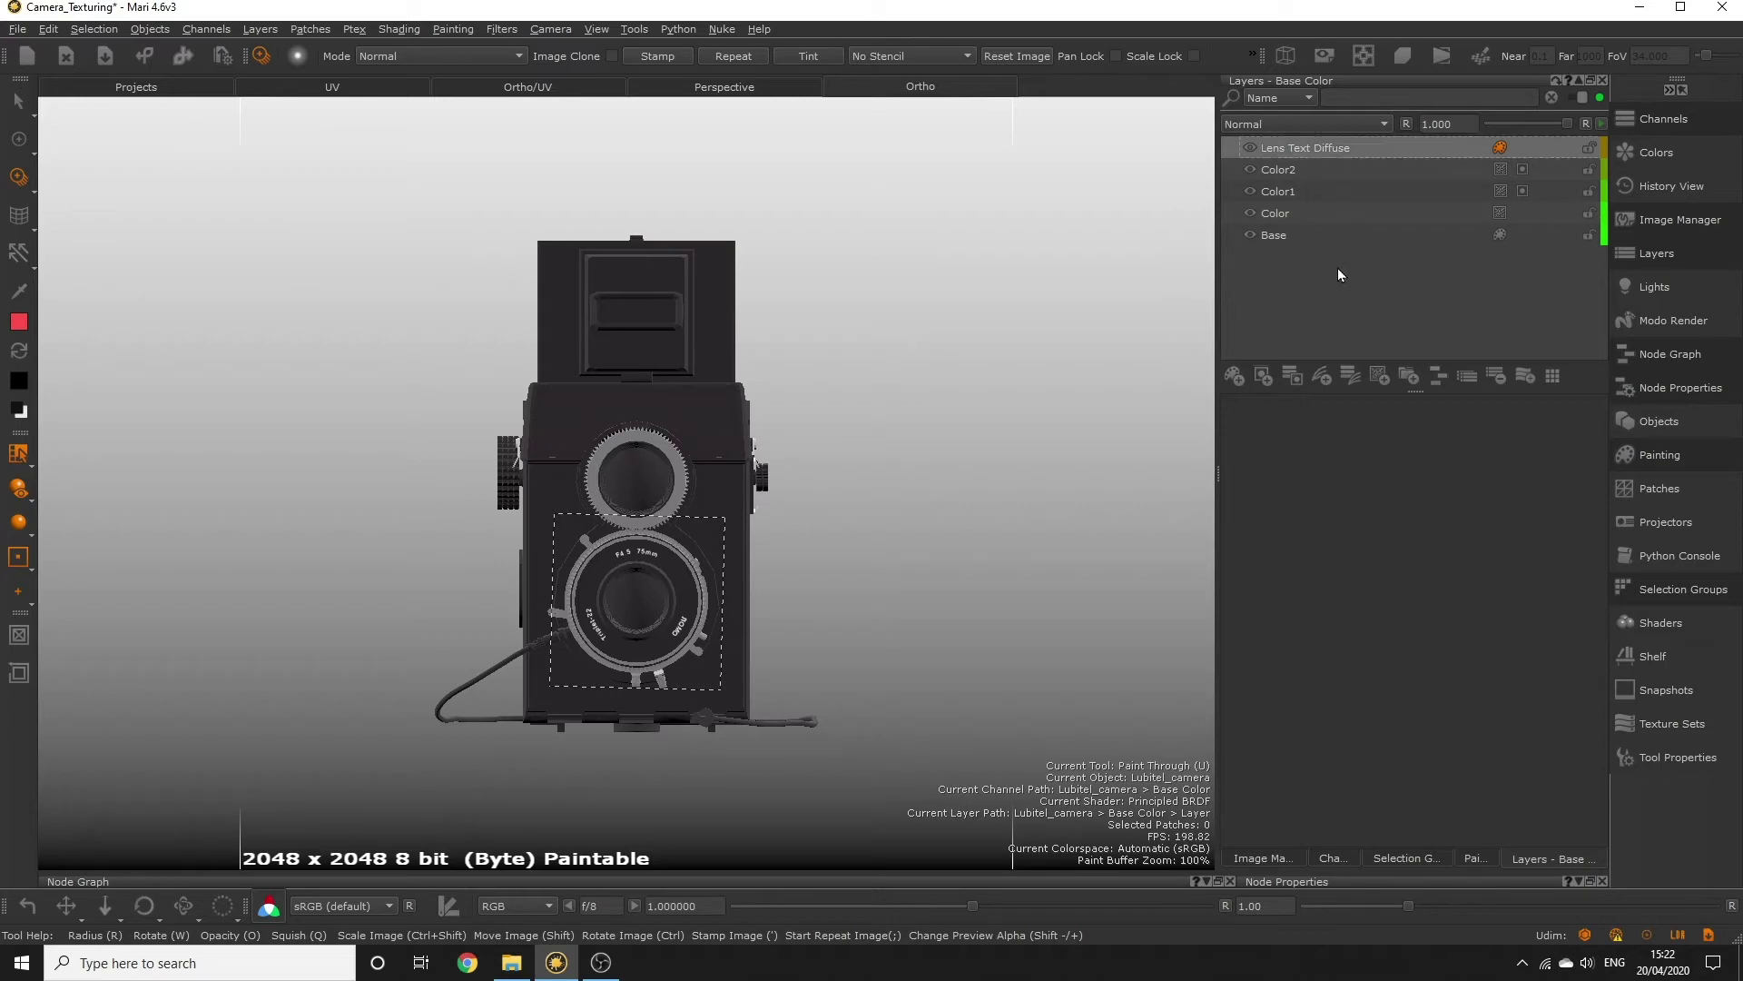
key(p)
scroll(664, 686, up, 2)
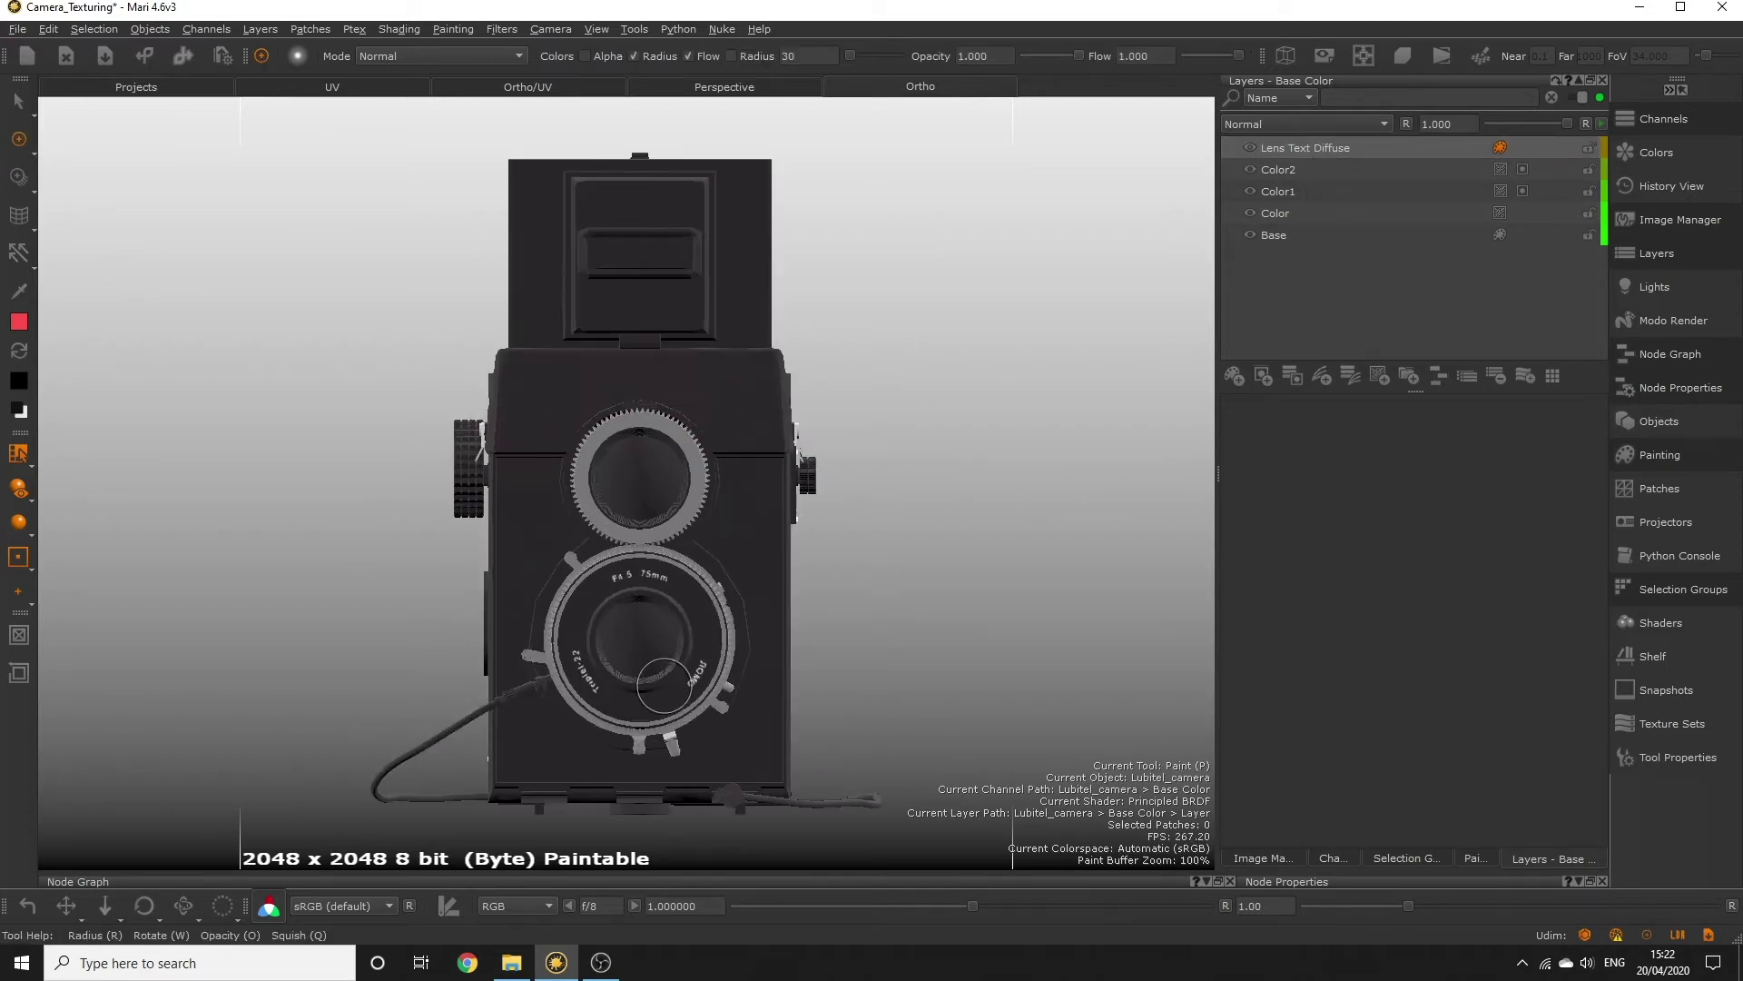
mouse_move(664, 685)
alt+mouse_down()
mouse_move(805, 693)
mouse_move(529, 698)
mouse_move(753, 701)
mouse_move(676, 708)
alt+mouse_up()
scroll(676, 708, down, 2)
- Add a new layer and project the Lomo_Logo image onto the viewfinder hood with Paint Through
click(1233, 375)
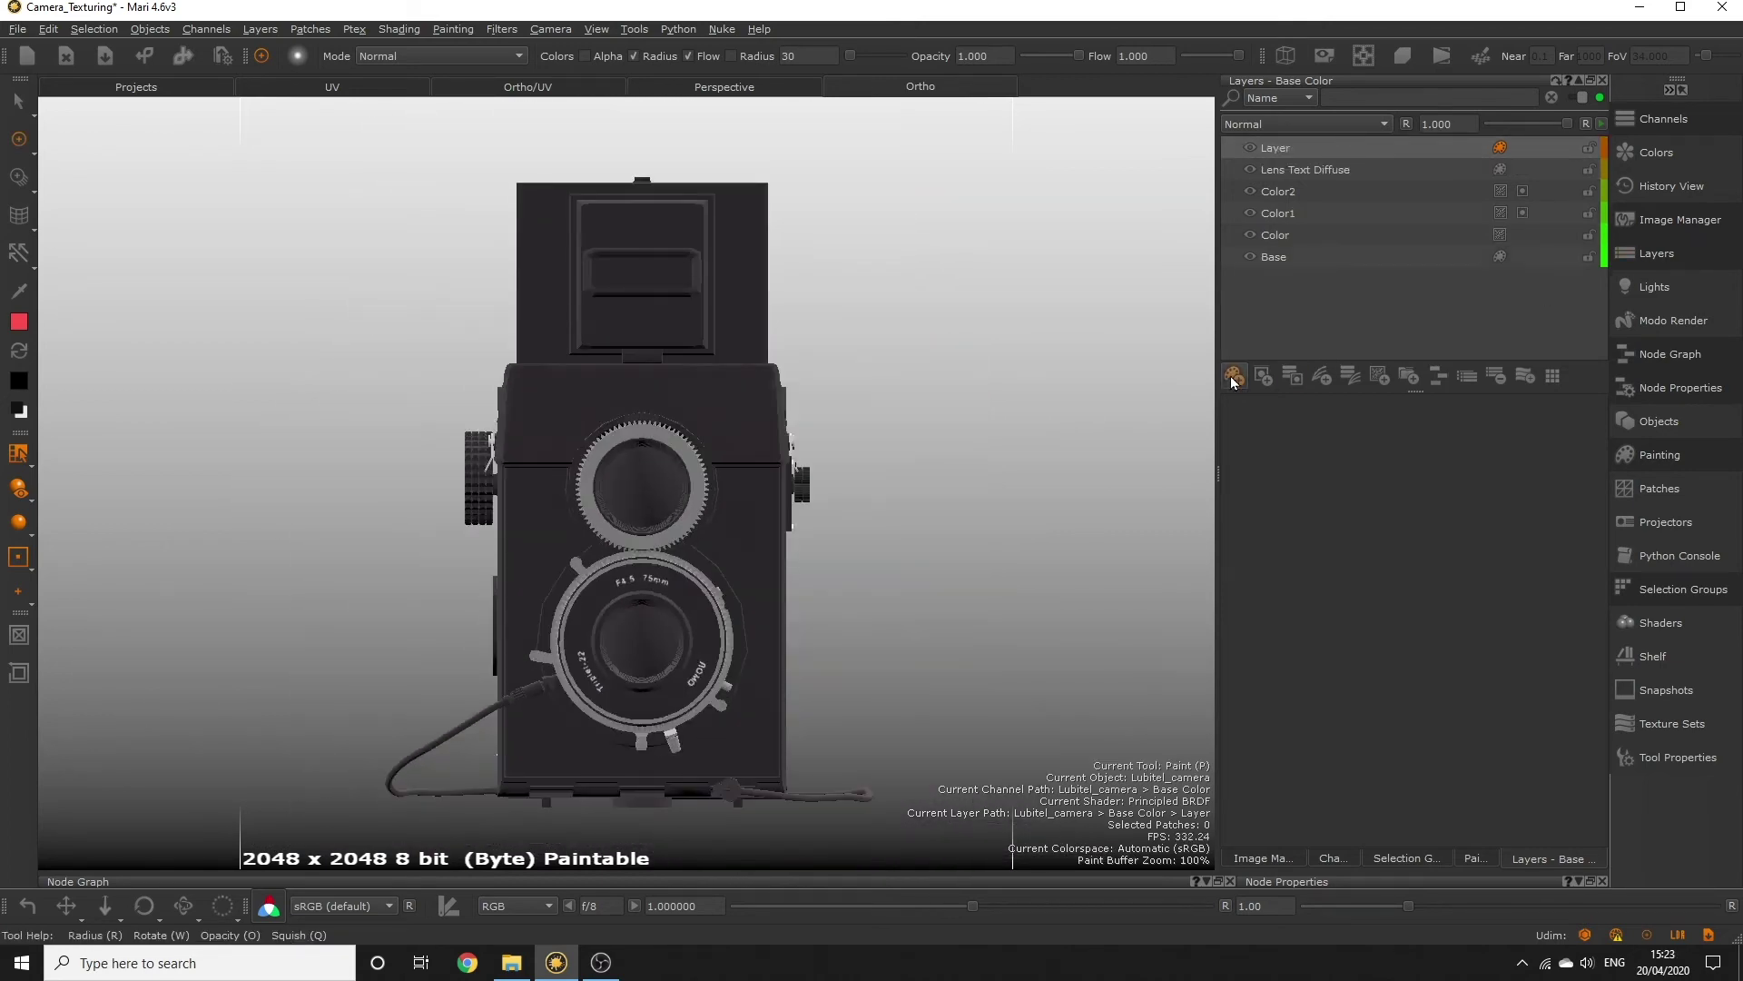
click(18, 179)
click(1679, 219)
mouse_move(1345, 150)
mouse_down()
mouse_move(664, 536)
mouse_move(679, 735)
mouse_move(717, 287)
mouse_move(600, 273)
mouse_move(675, 275)
mouse_move(679, 309)
mouse_up()
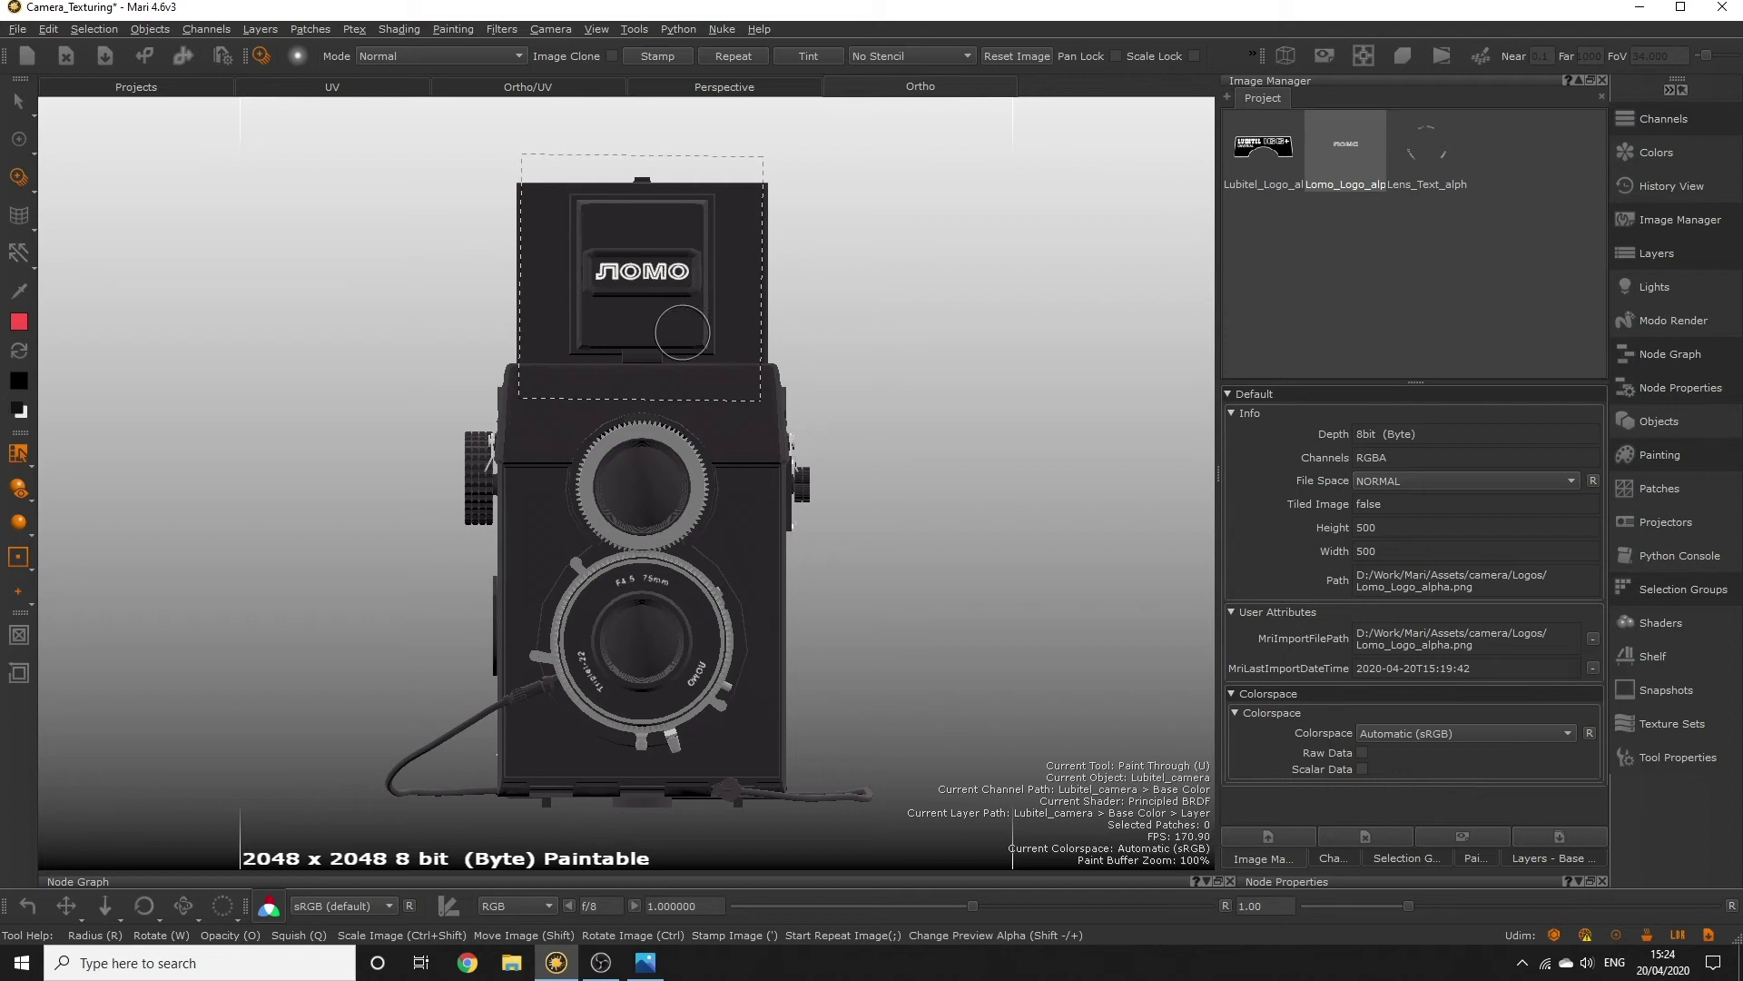
middle_drag(682, 332, 599, 336)
- Rename the new layer 'LOMO Logo'
click(1657, 253)
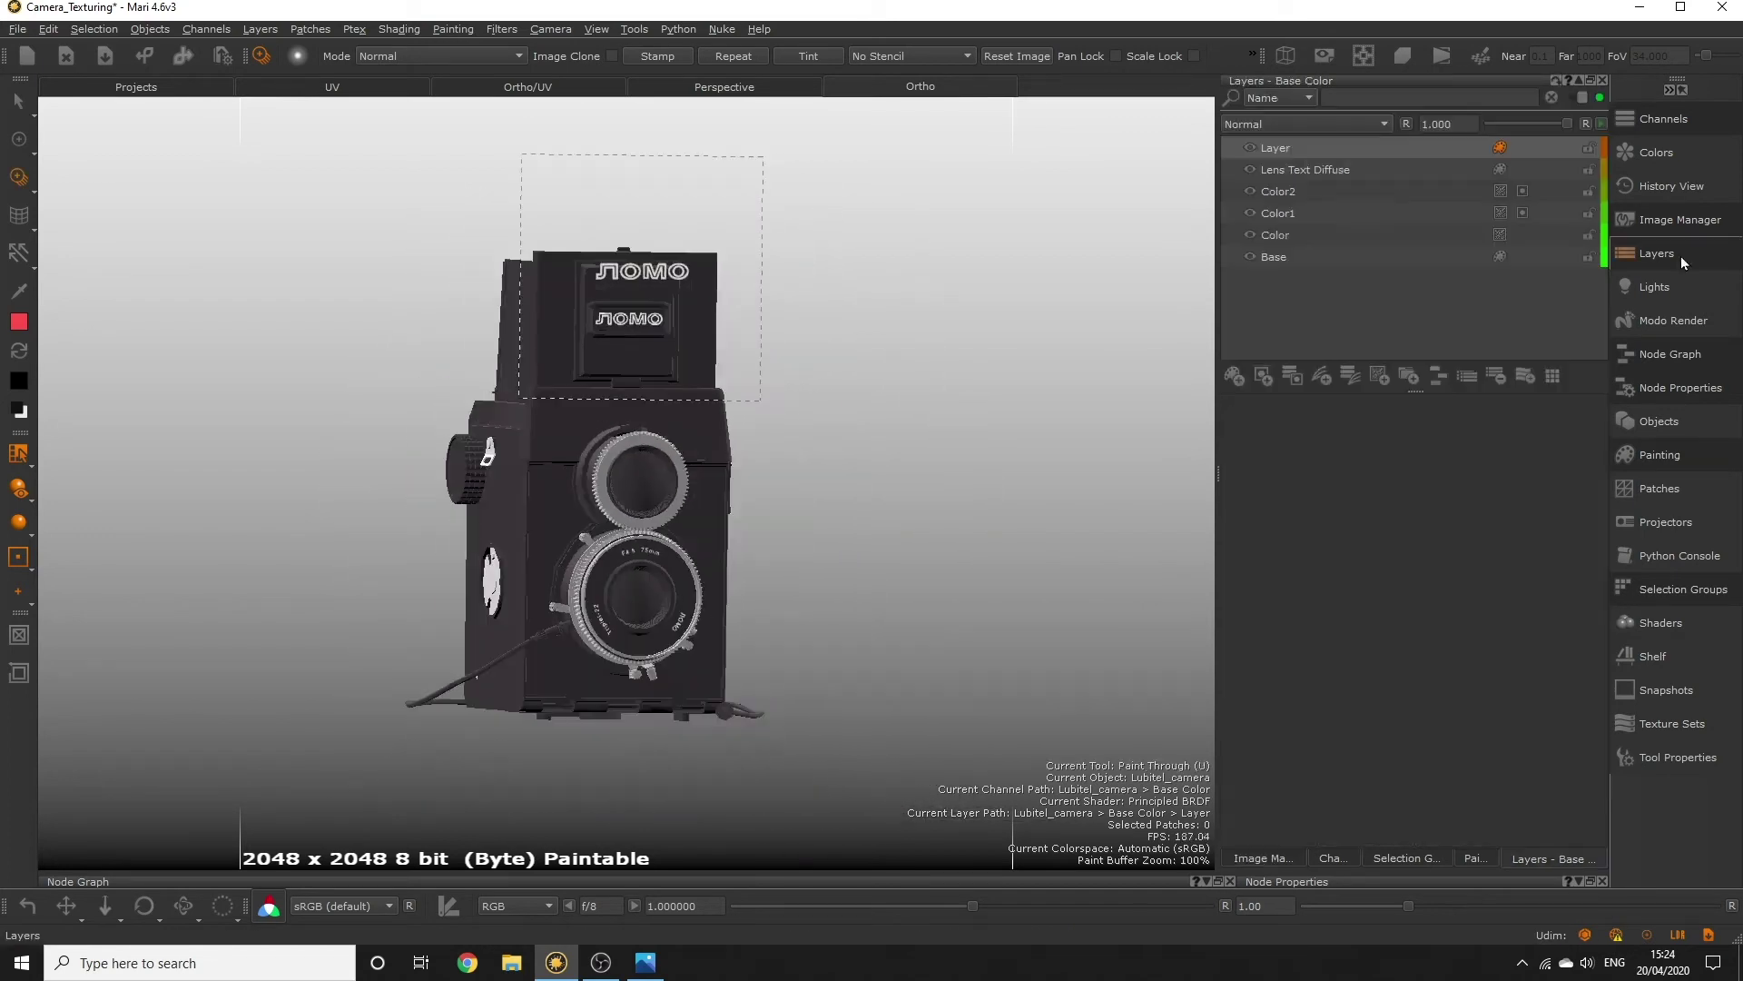
double_click(1276, 148)
text(LOMO Logo)
key(Return)
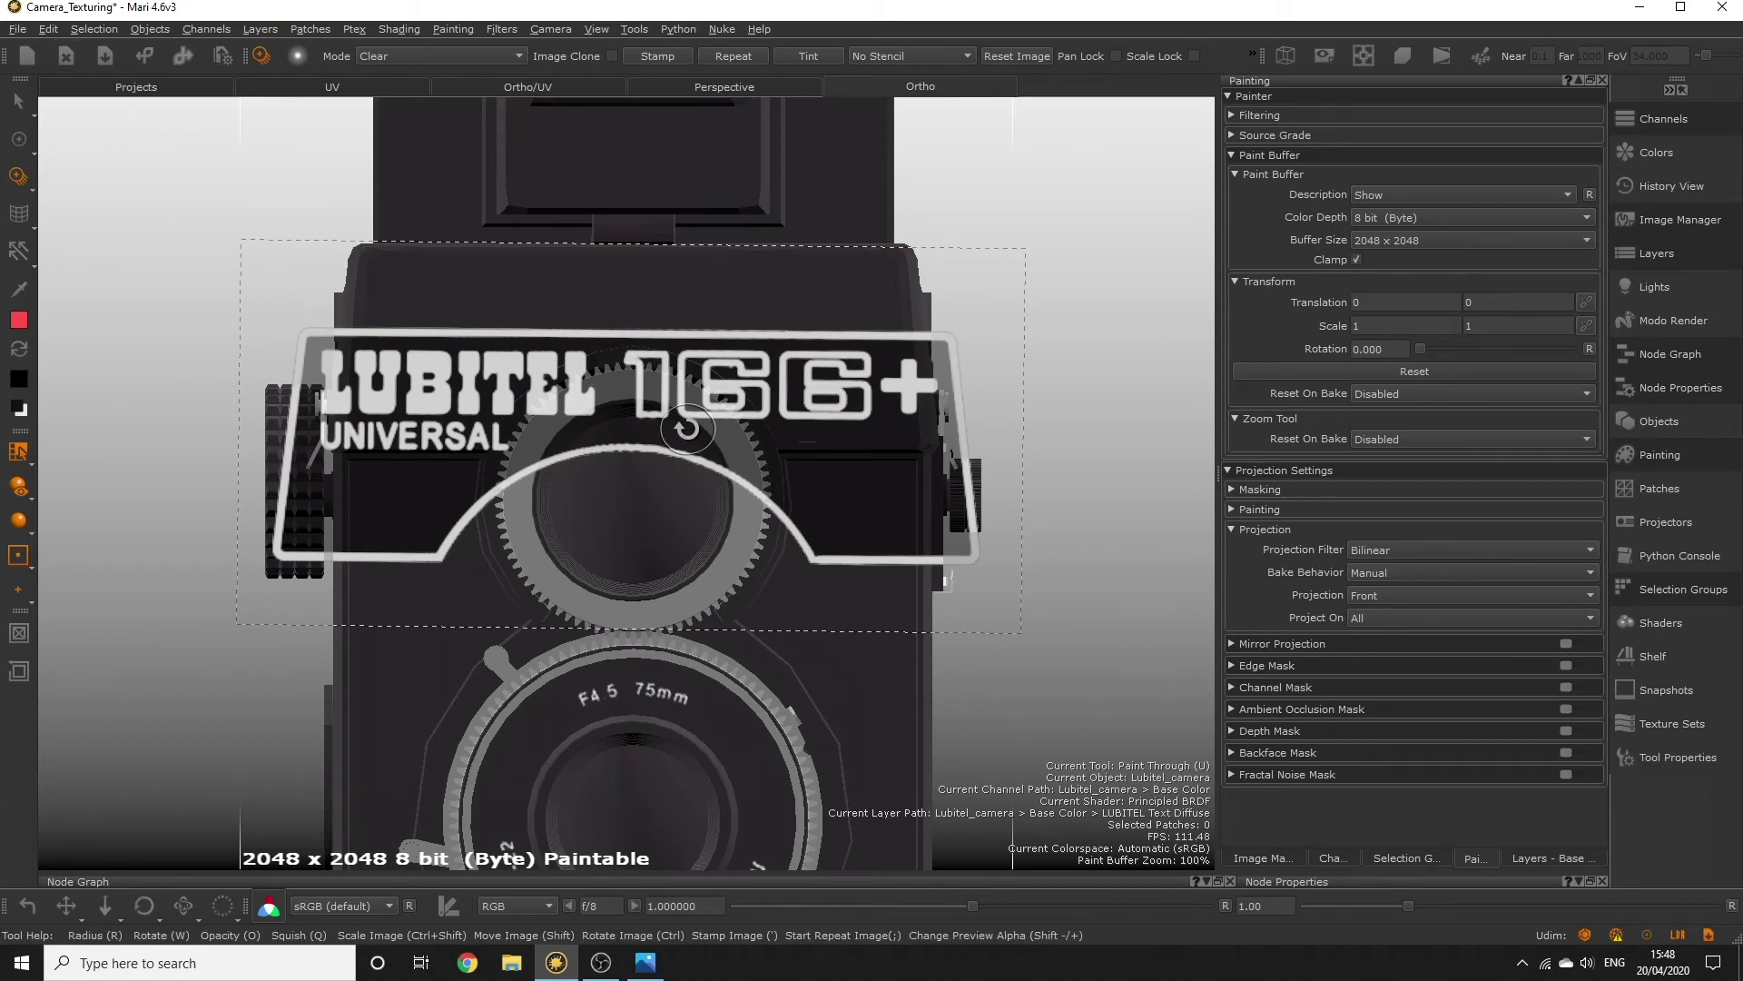
- Shrink the LUBITEL 166+ logo image, move it onto the front panel, and paint it on
ctrl+shift+drag(674, 403, 623, 402)
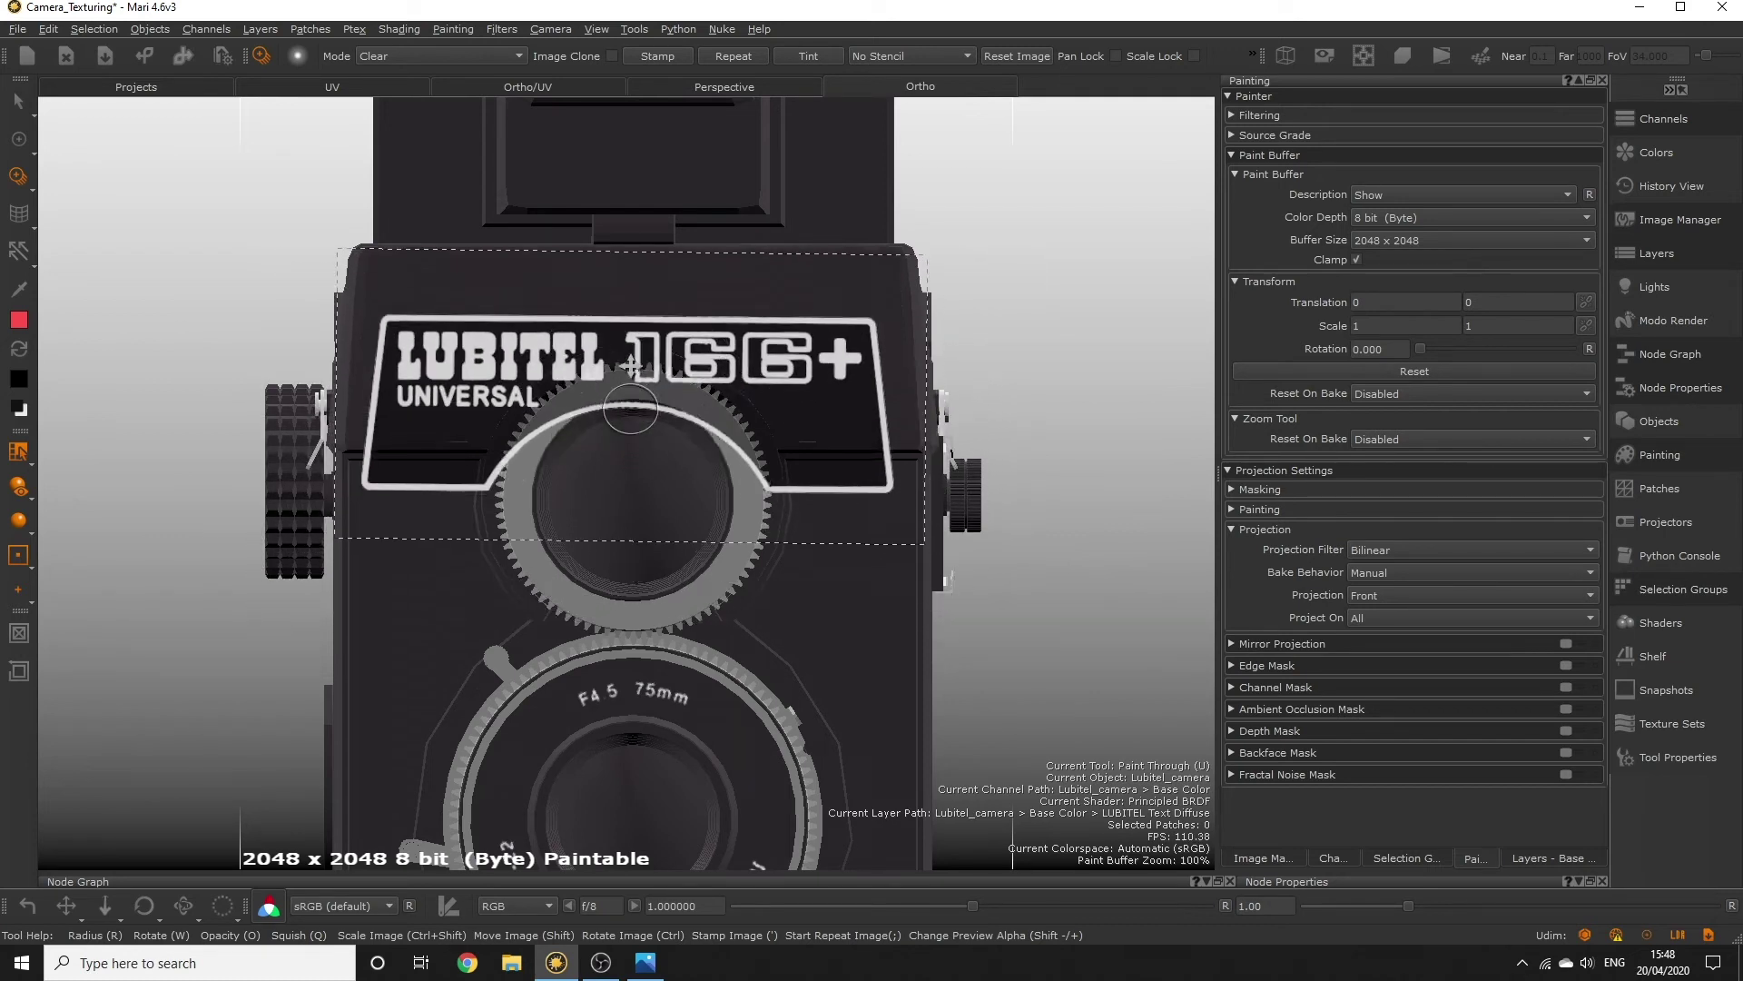
shift+drag(599, 354, 597, 272)
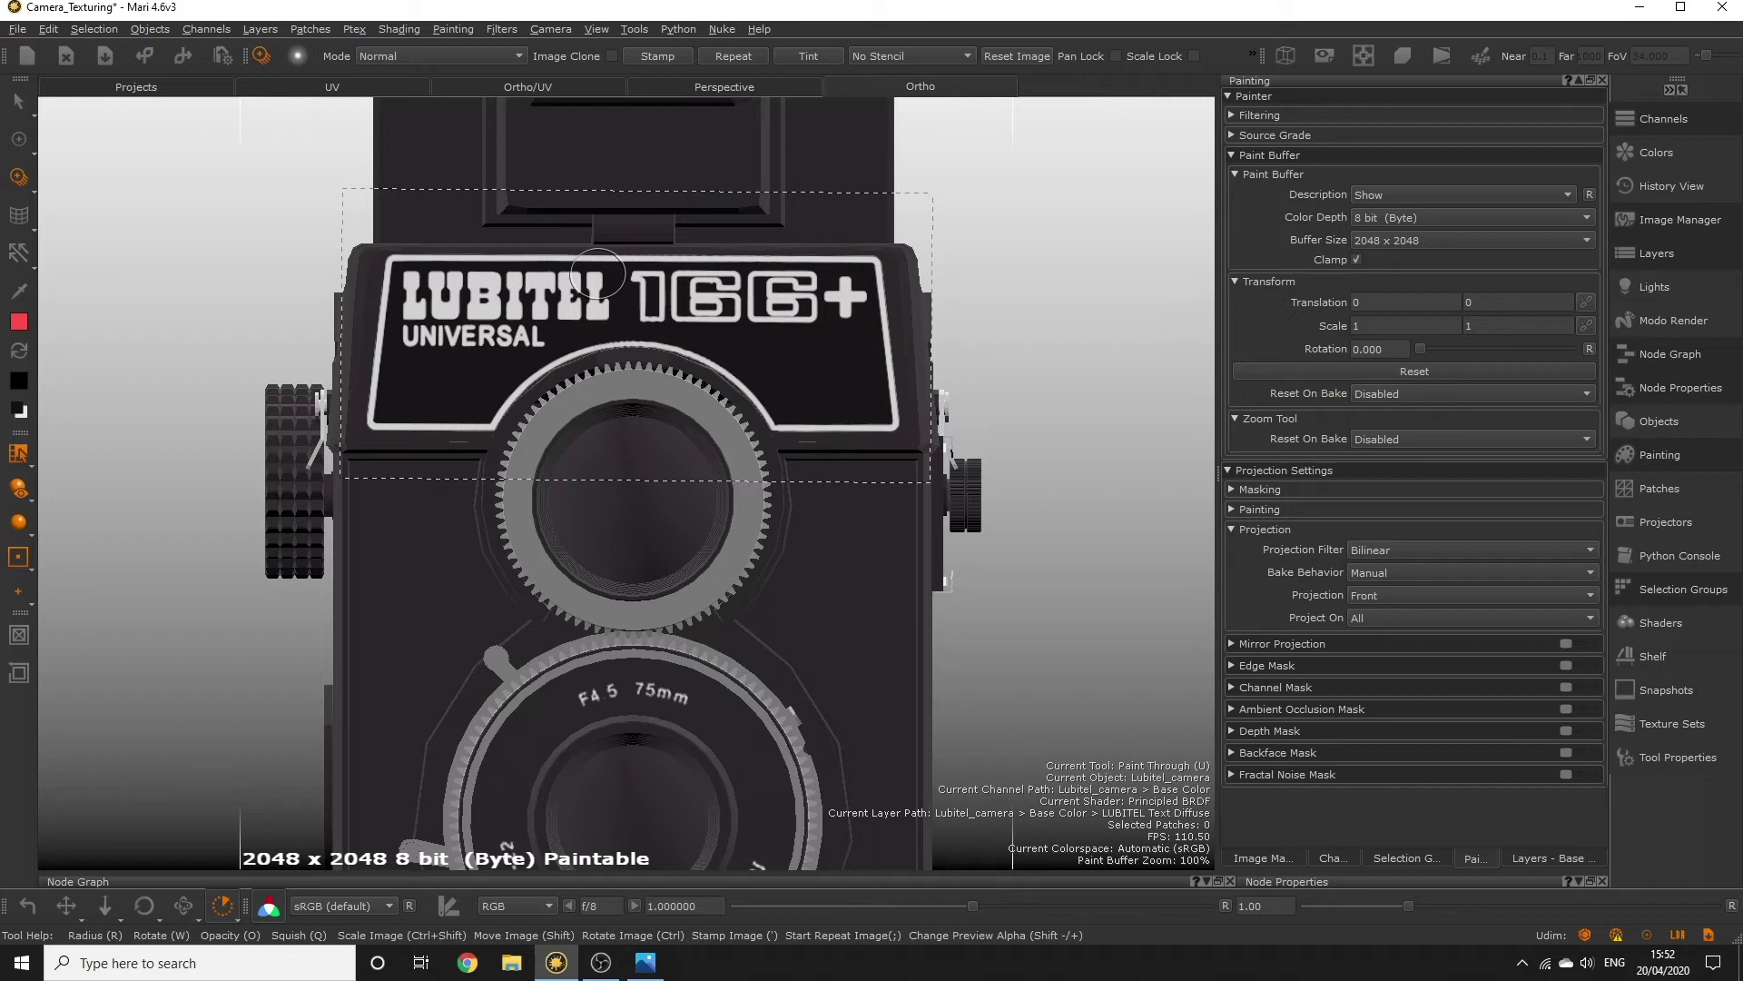
mouse_move(404, 247)
mouse_down()
mouse_move(275, 393)
mouse_move(545, 291)
mouse_move(363, 349)
mouse_move(400, 418)
mouse_move(291, 448)
mouse_move(672, 354)
mouse_move(817, 418)
mouse_move(799, 436)
mouse_move(885, 327)
mouse_up()
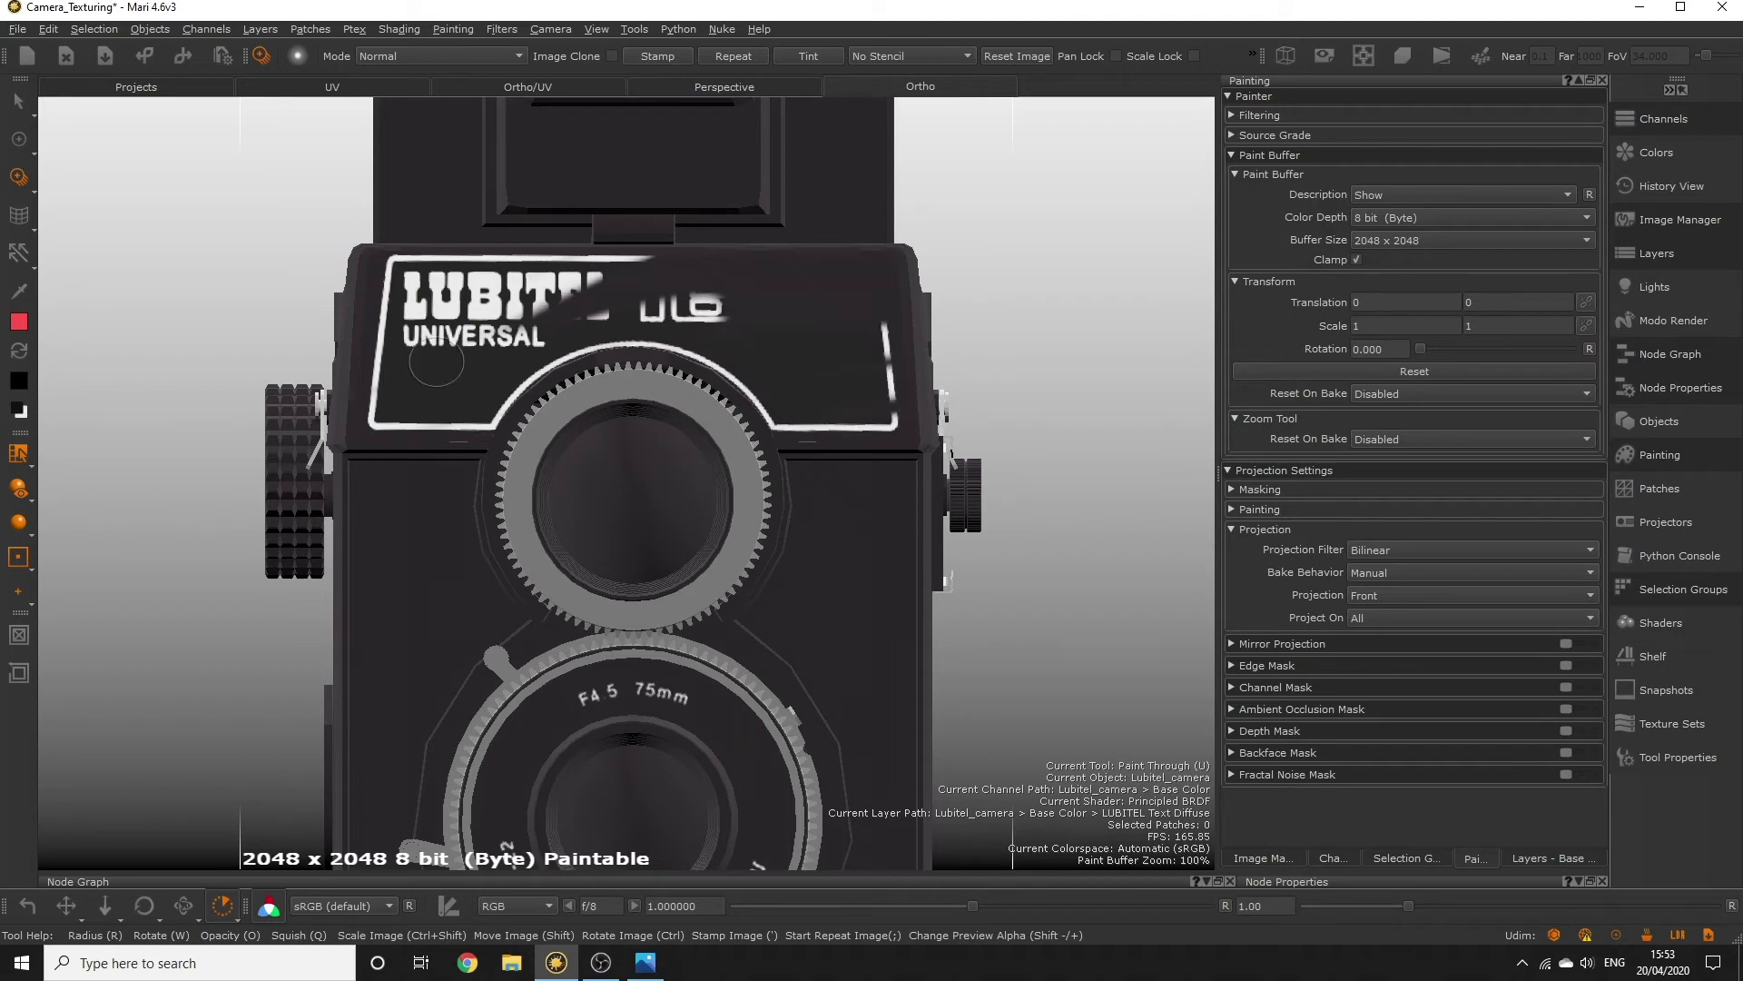
mouse_move(436, 361)
mouse_down()
mouse_move(531, 326)
mouse_move(500, 272)
mouse_up()
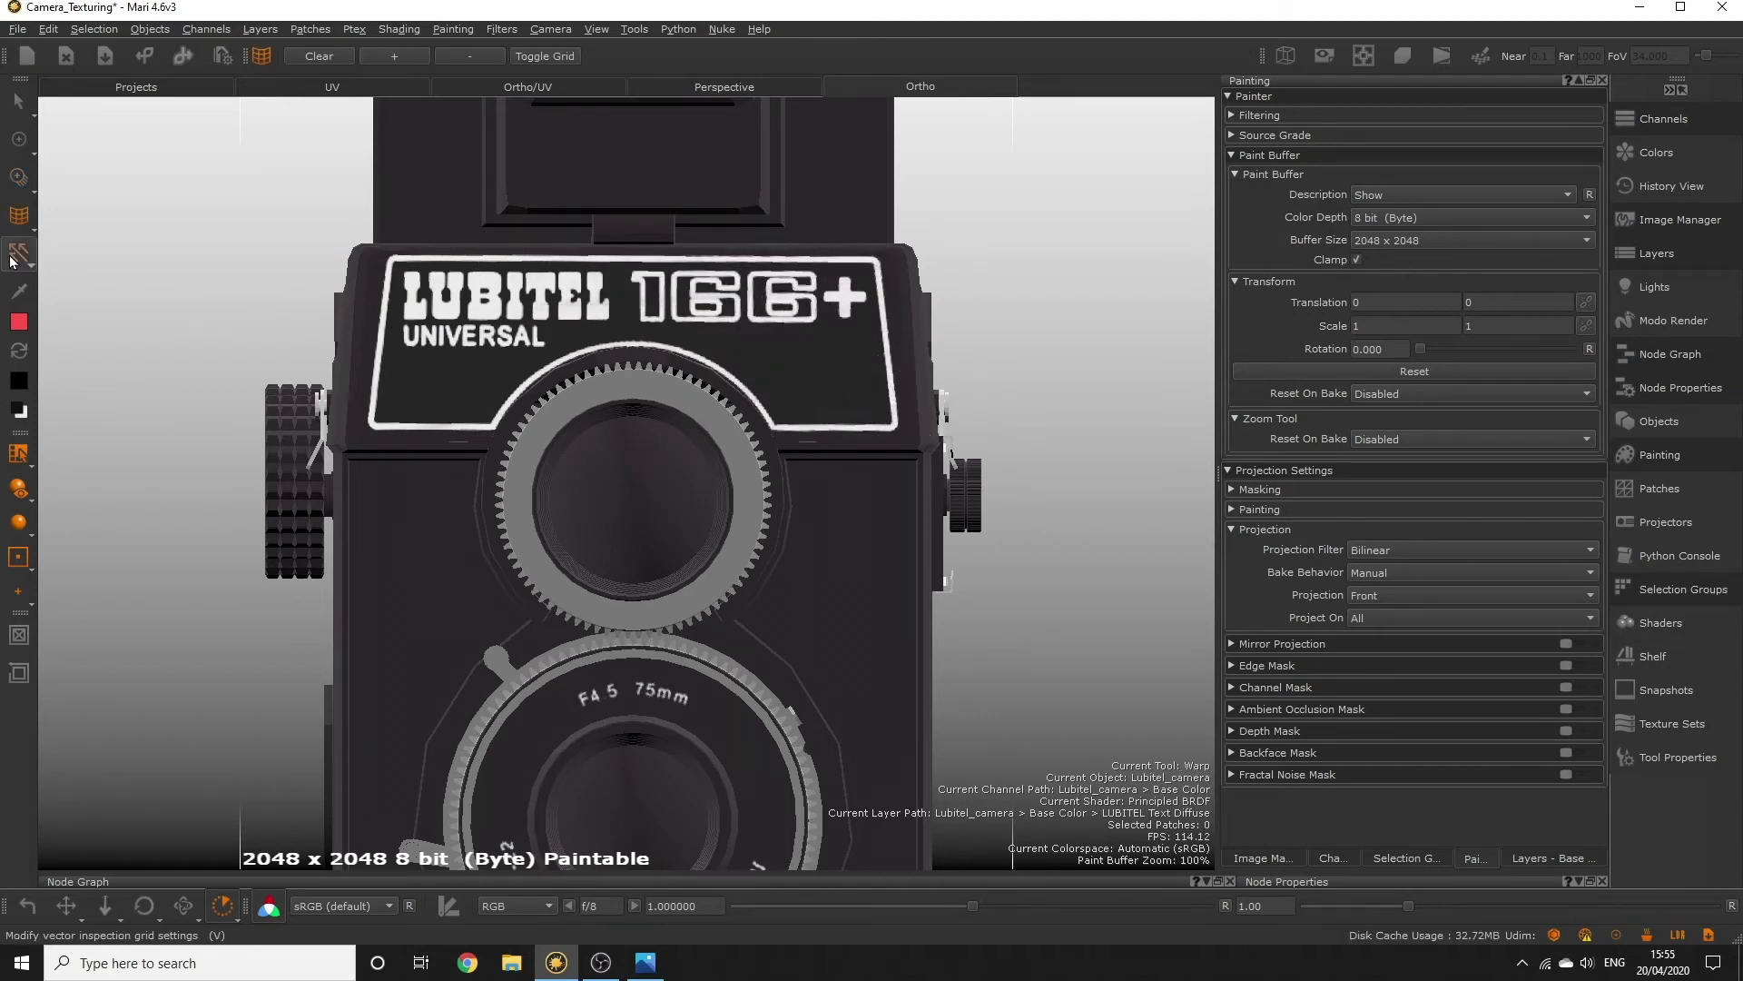
- Move, squash and widen the paint buffer to scale 1.0282 by 0.948295 over the front nameplate
click(18, 253)
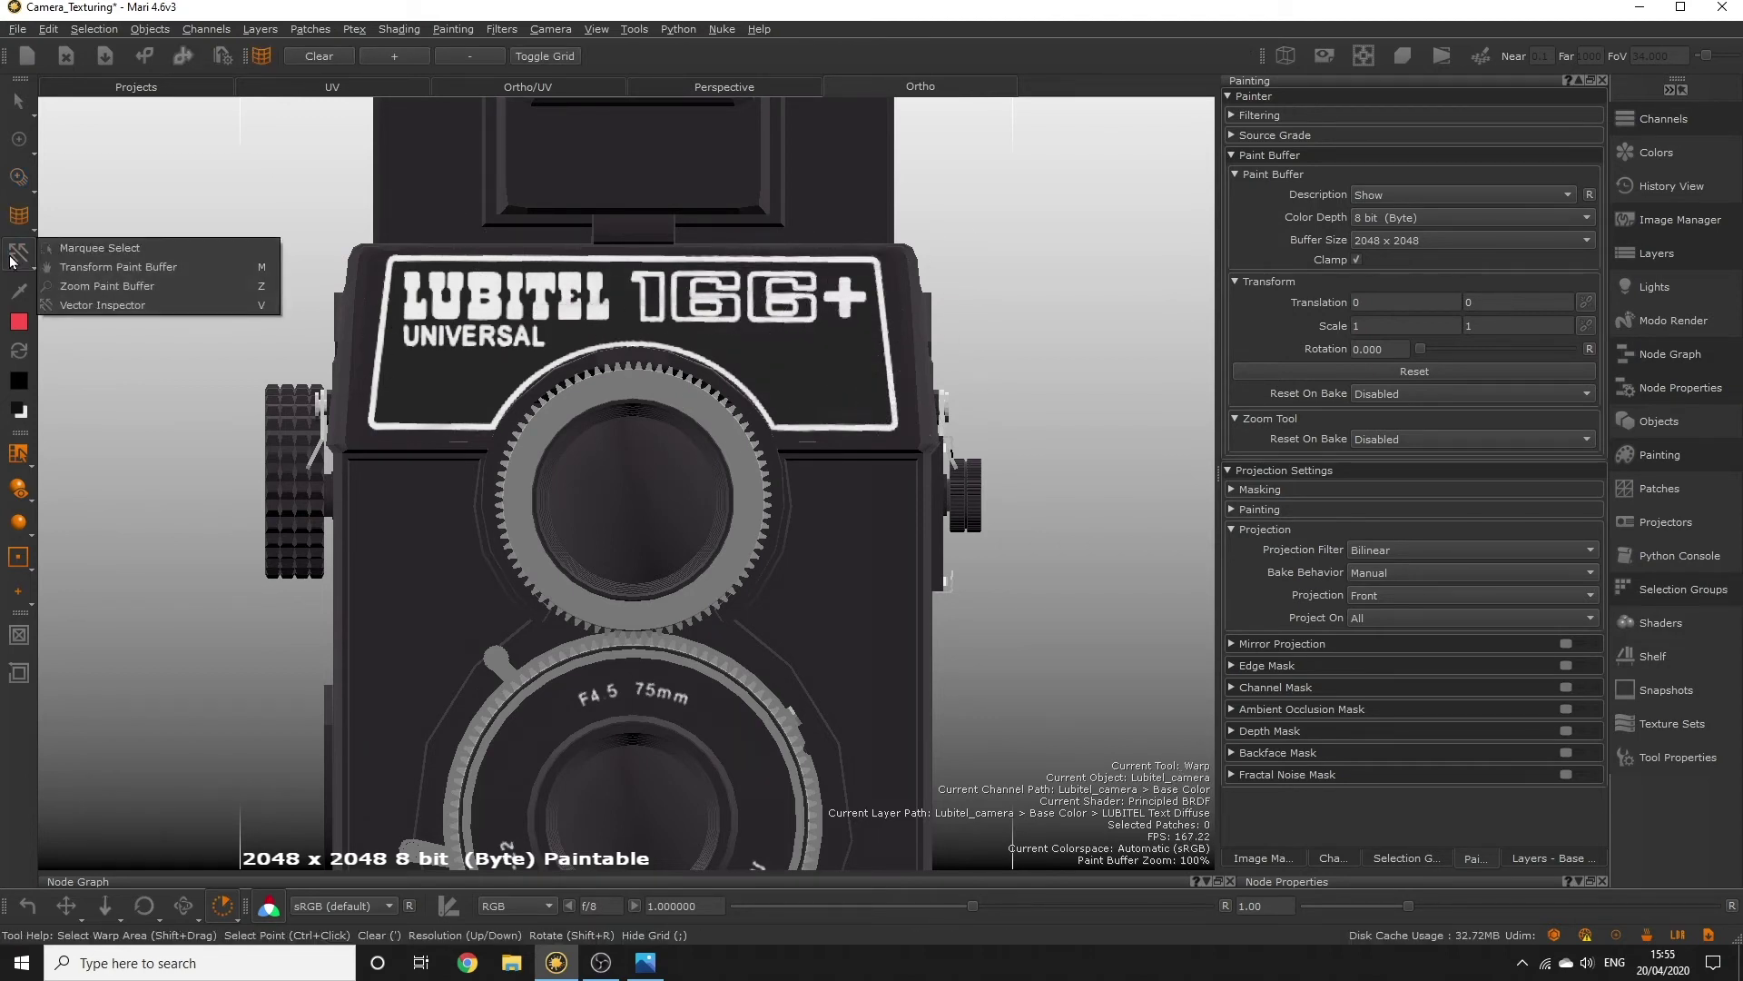
click(78, 267)
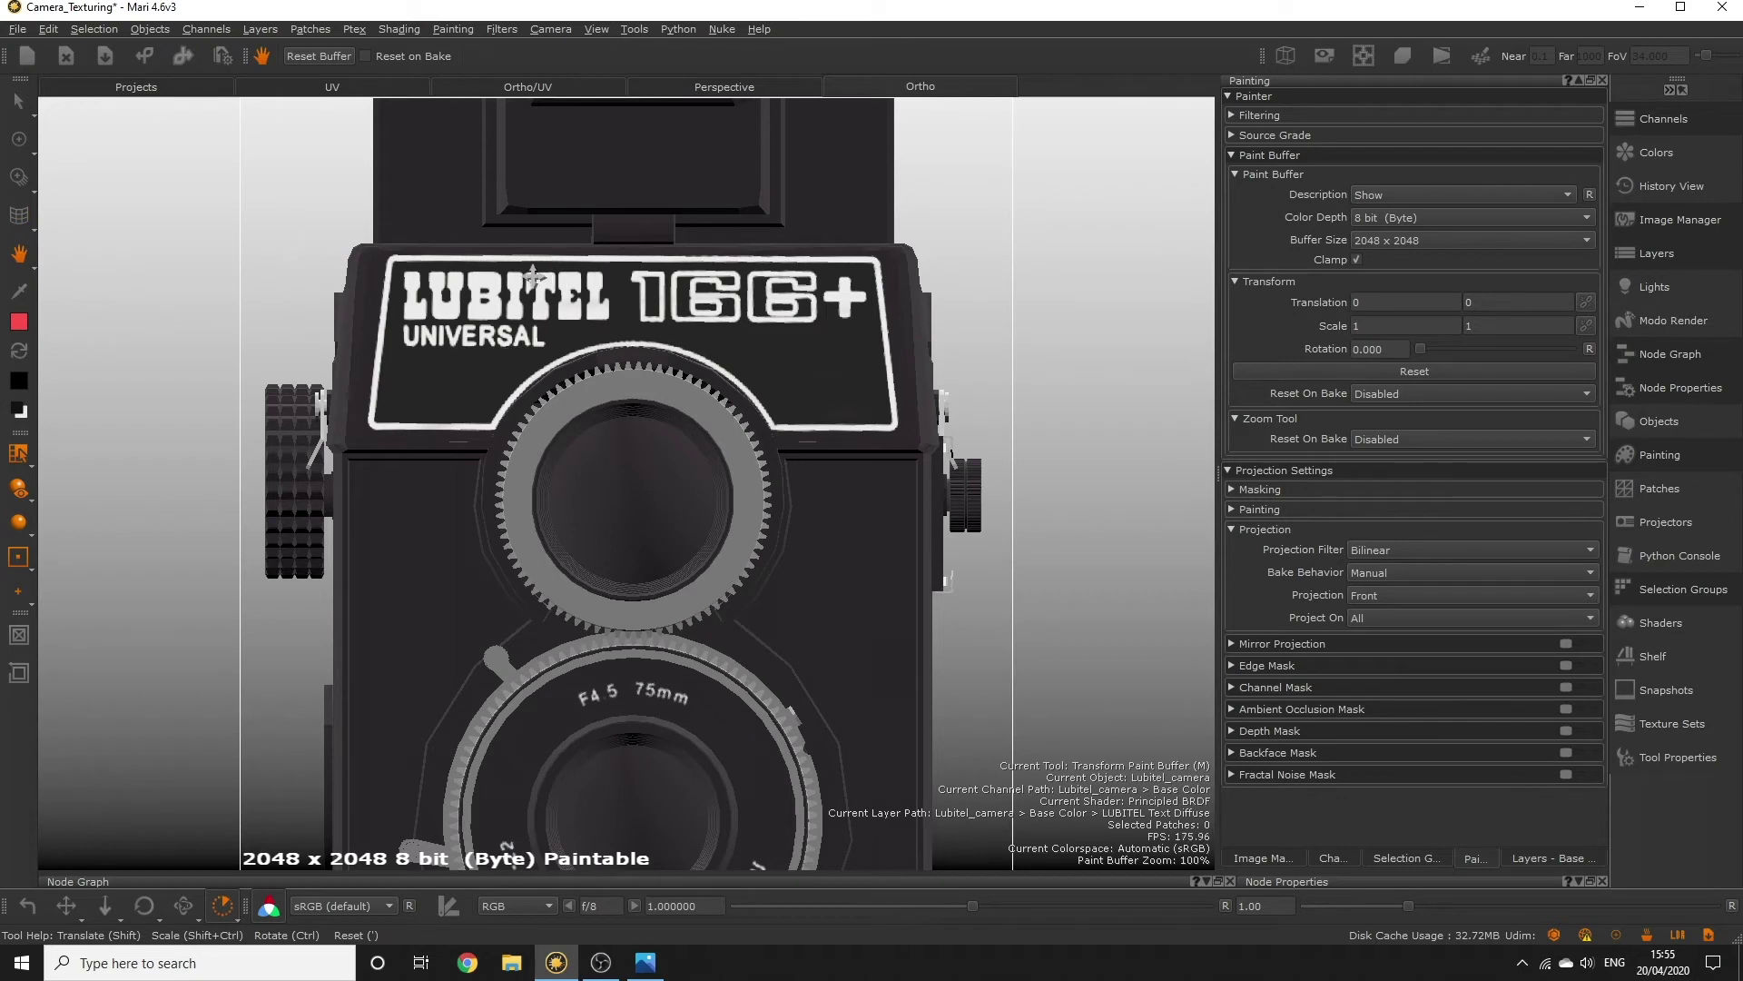
key(m)
drag(533, 277, 533, 278)
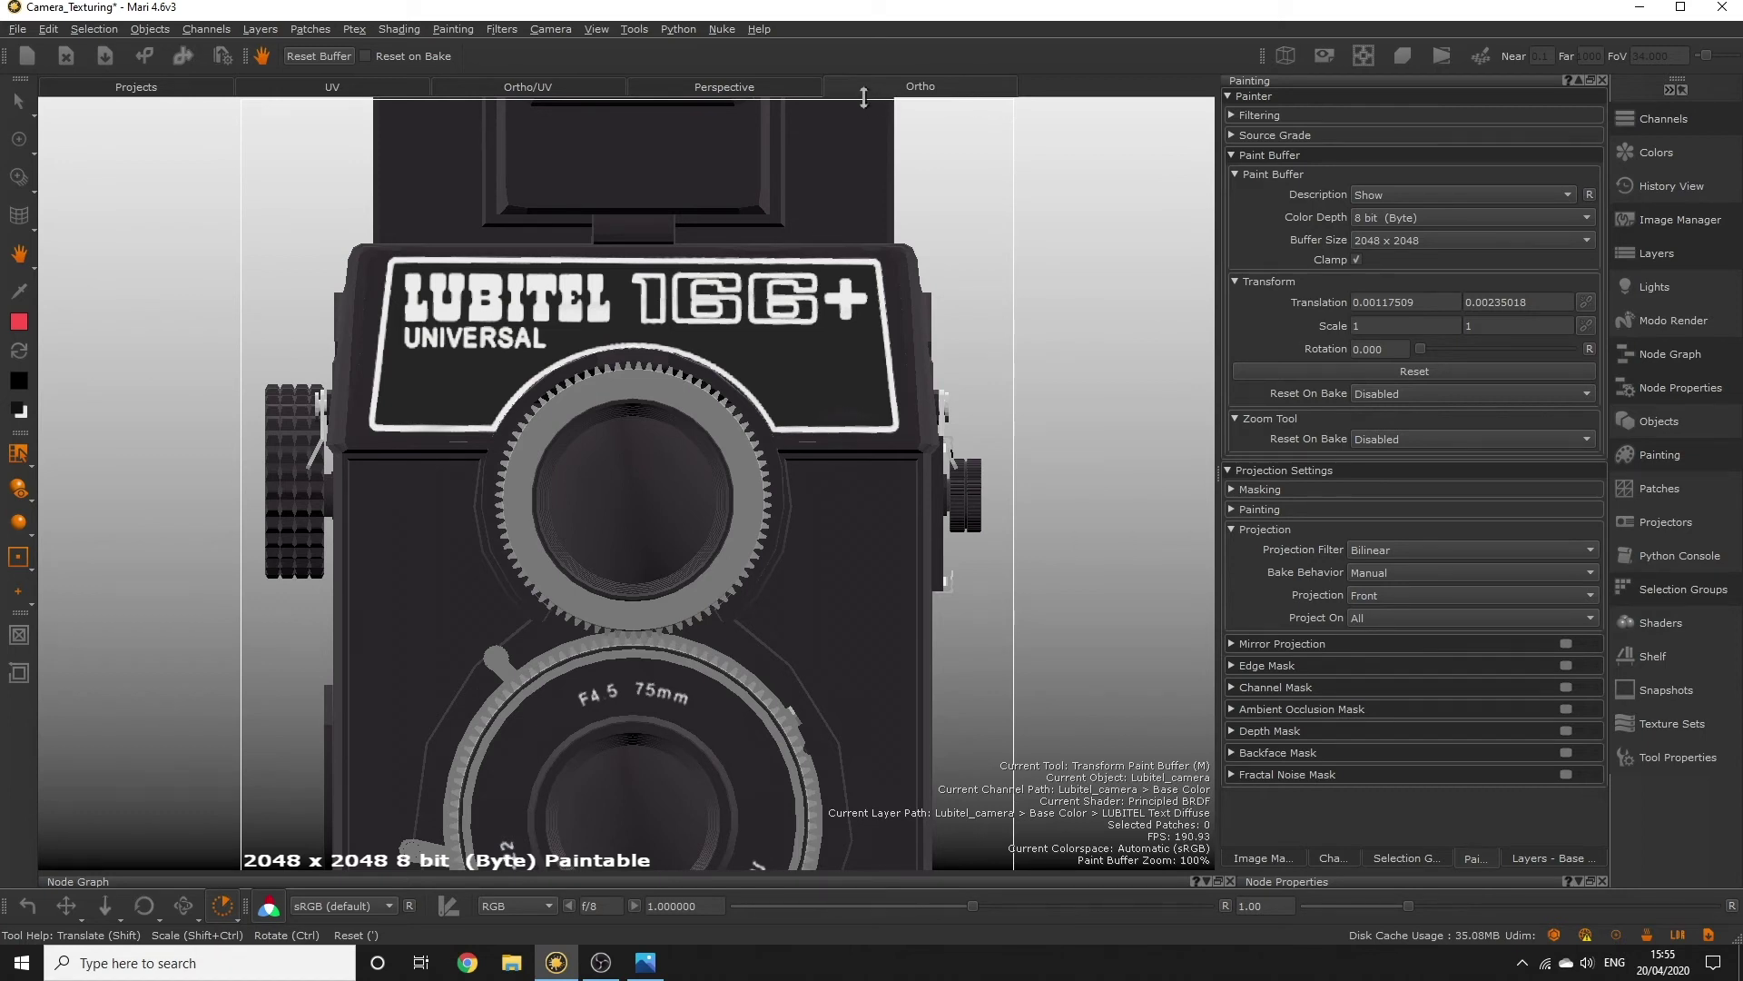
drag(863, 98, 863, 124)
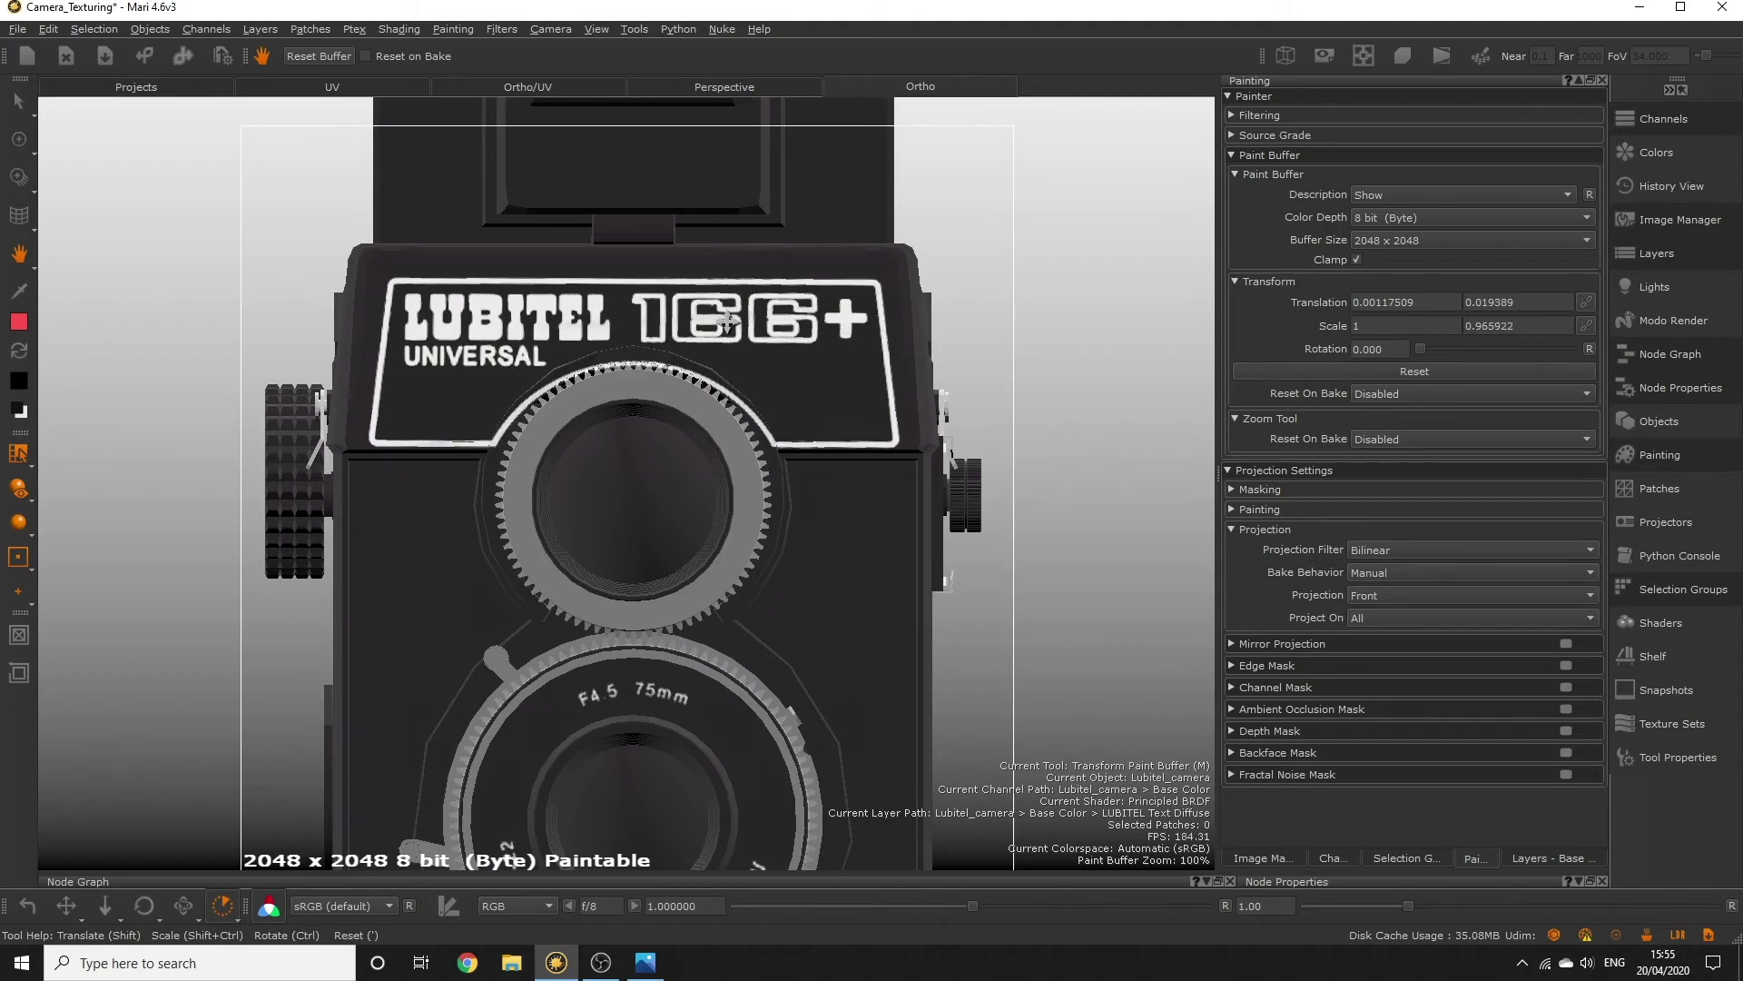
drag(672, 338, 673, 115)
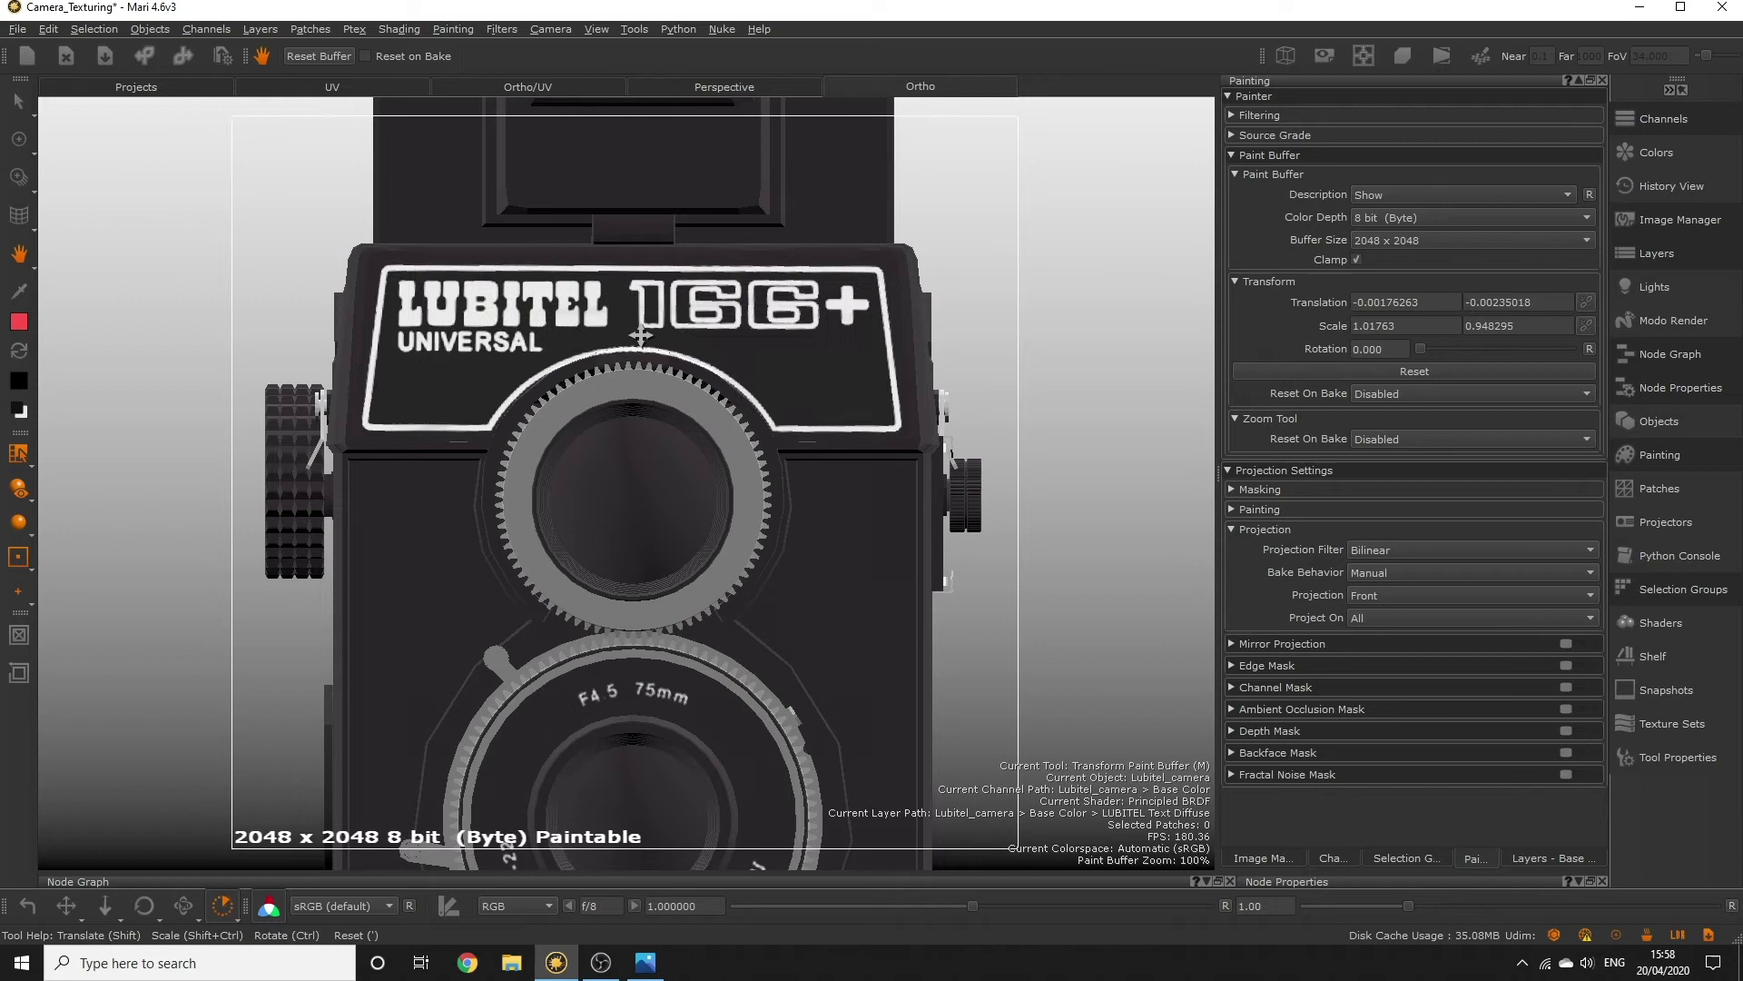
drag(641, 336, 641, 332)
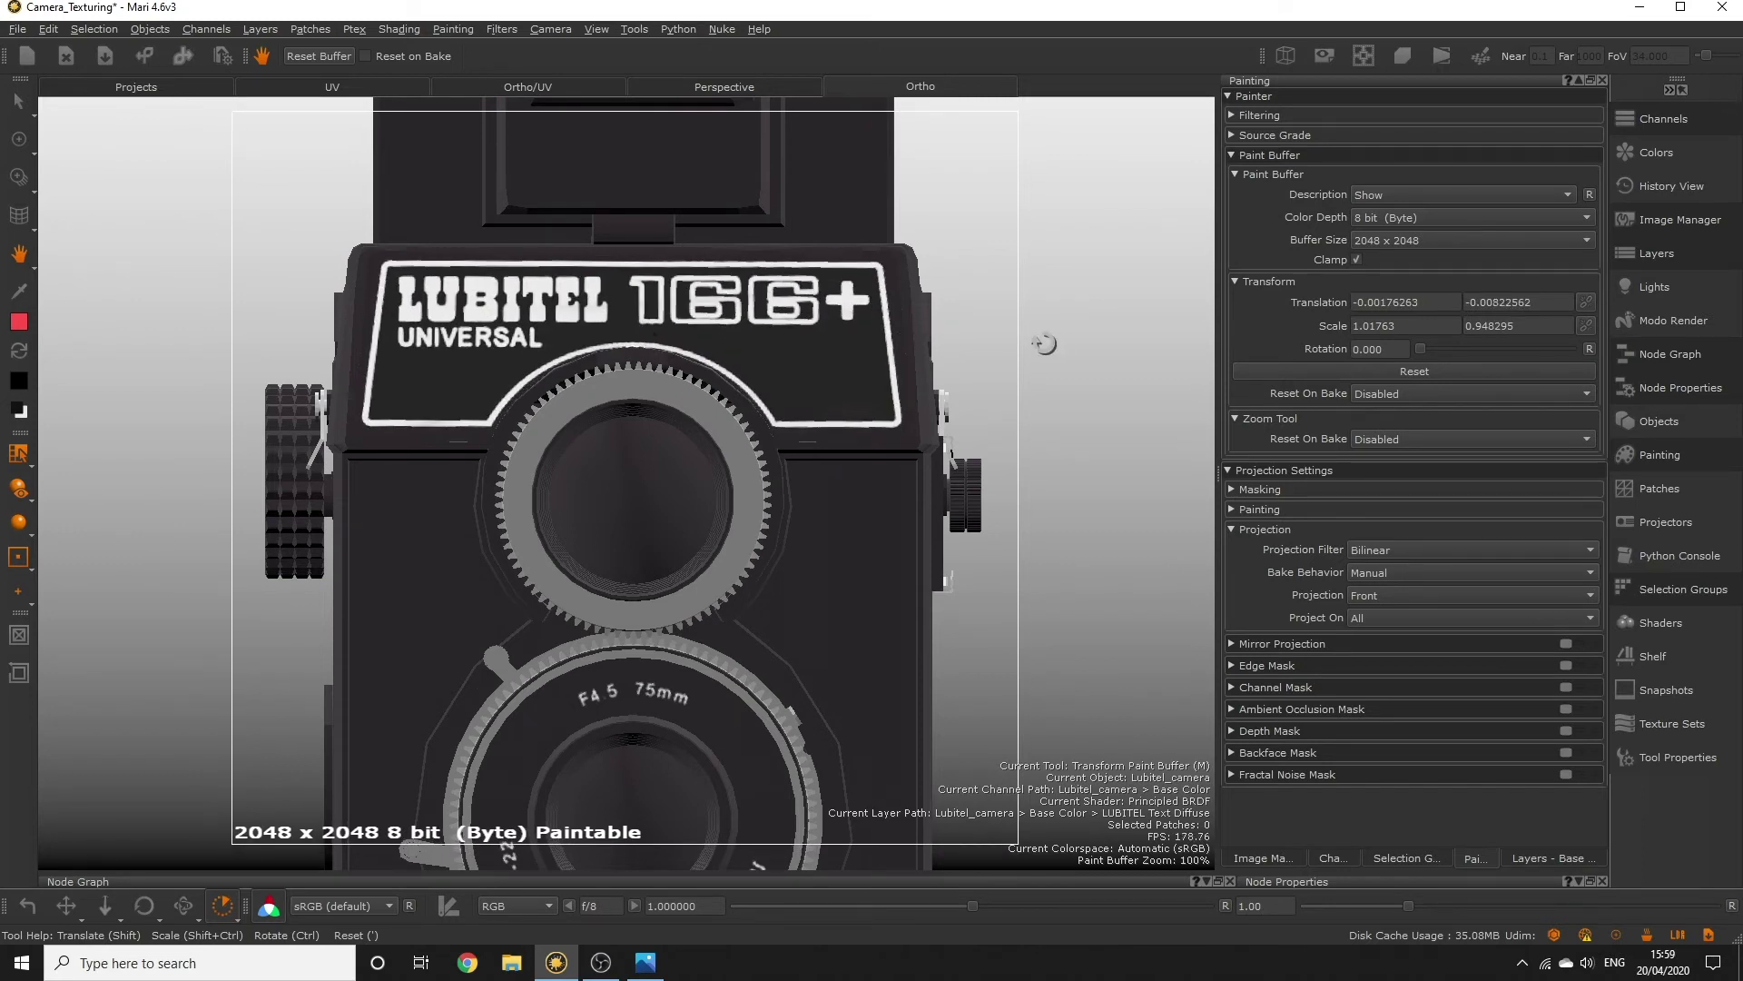
drag(1021, 344, 1024, 345)
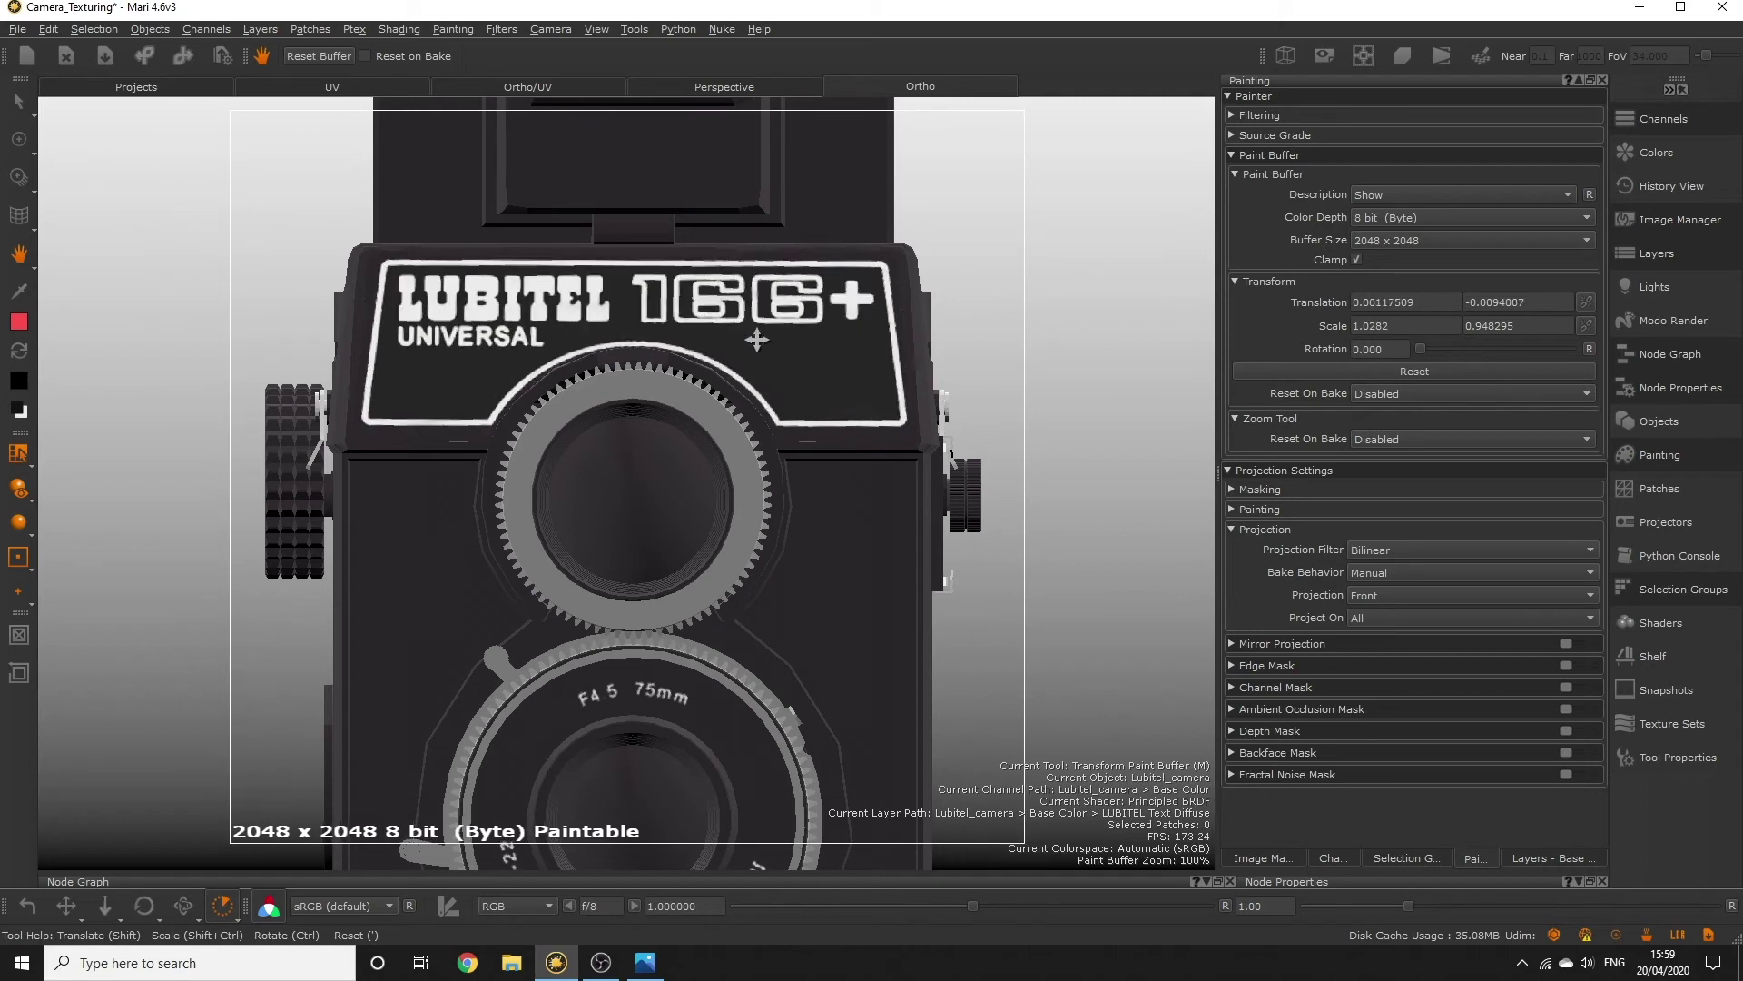
drag(755, 339, 755, 340)
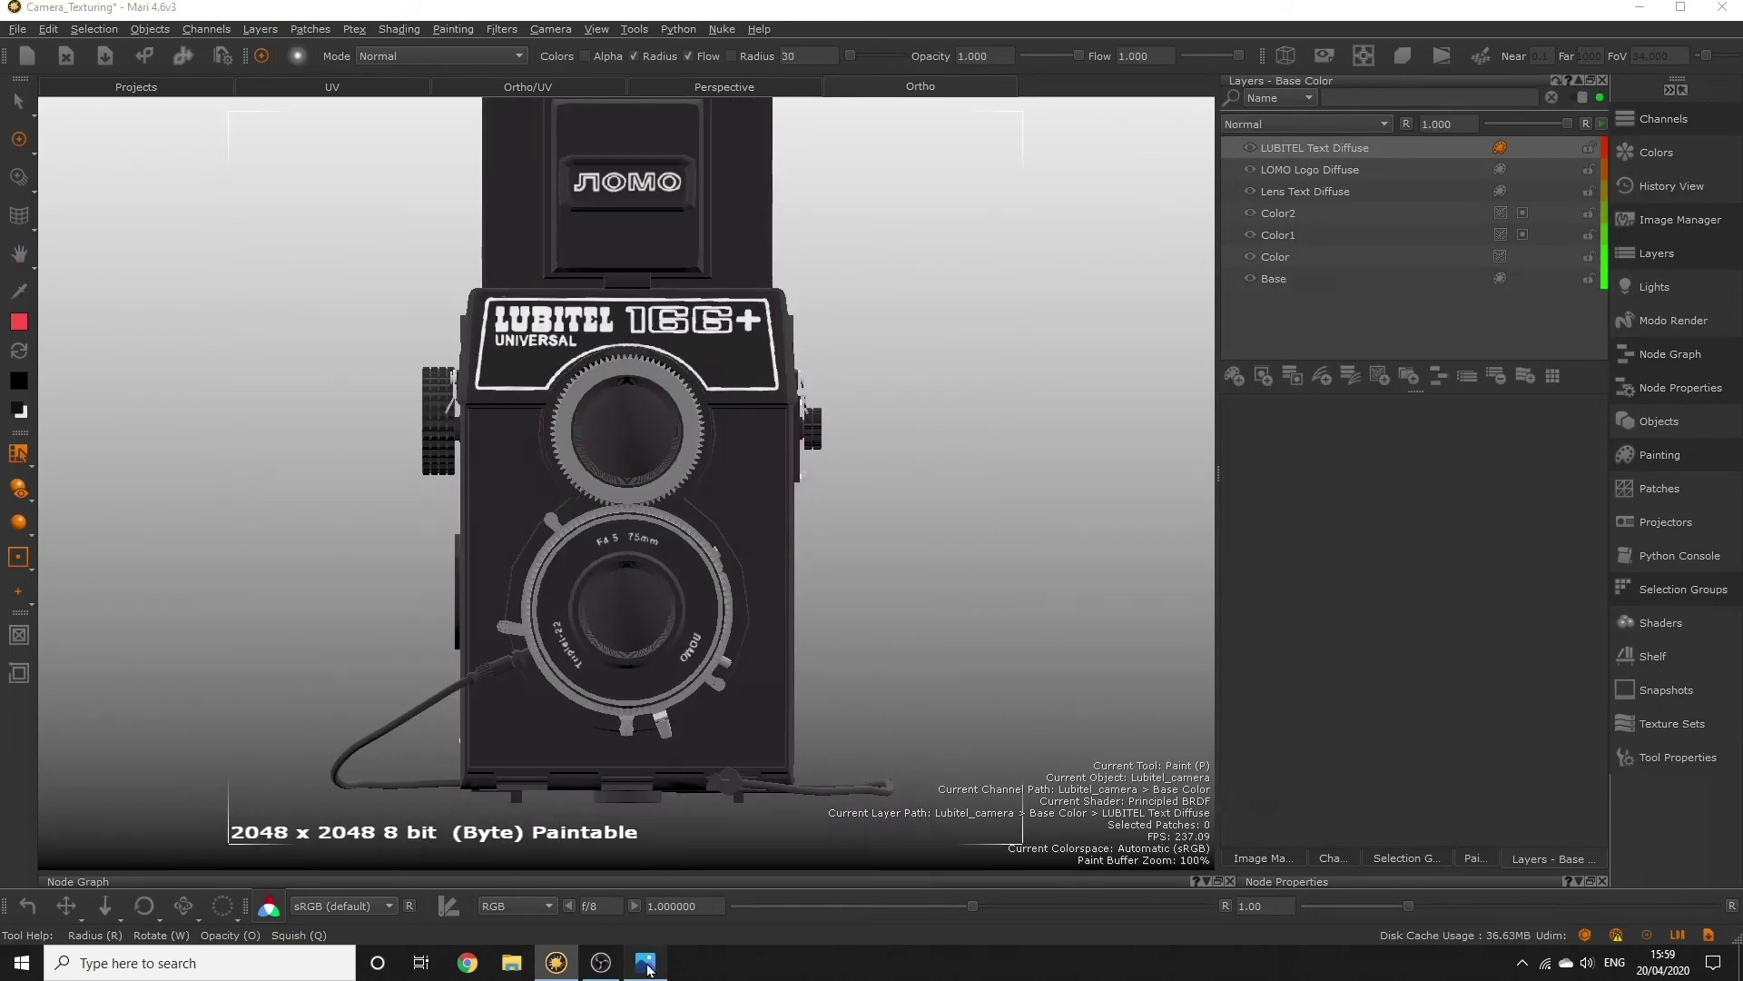
- Place the Lubitel reference photo beside the viewport, then paint red strokes over the upper lens
click(645, 962)
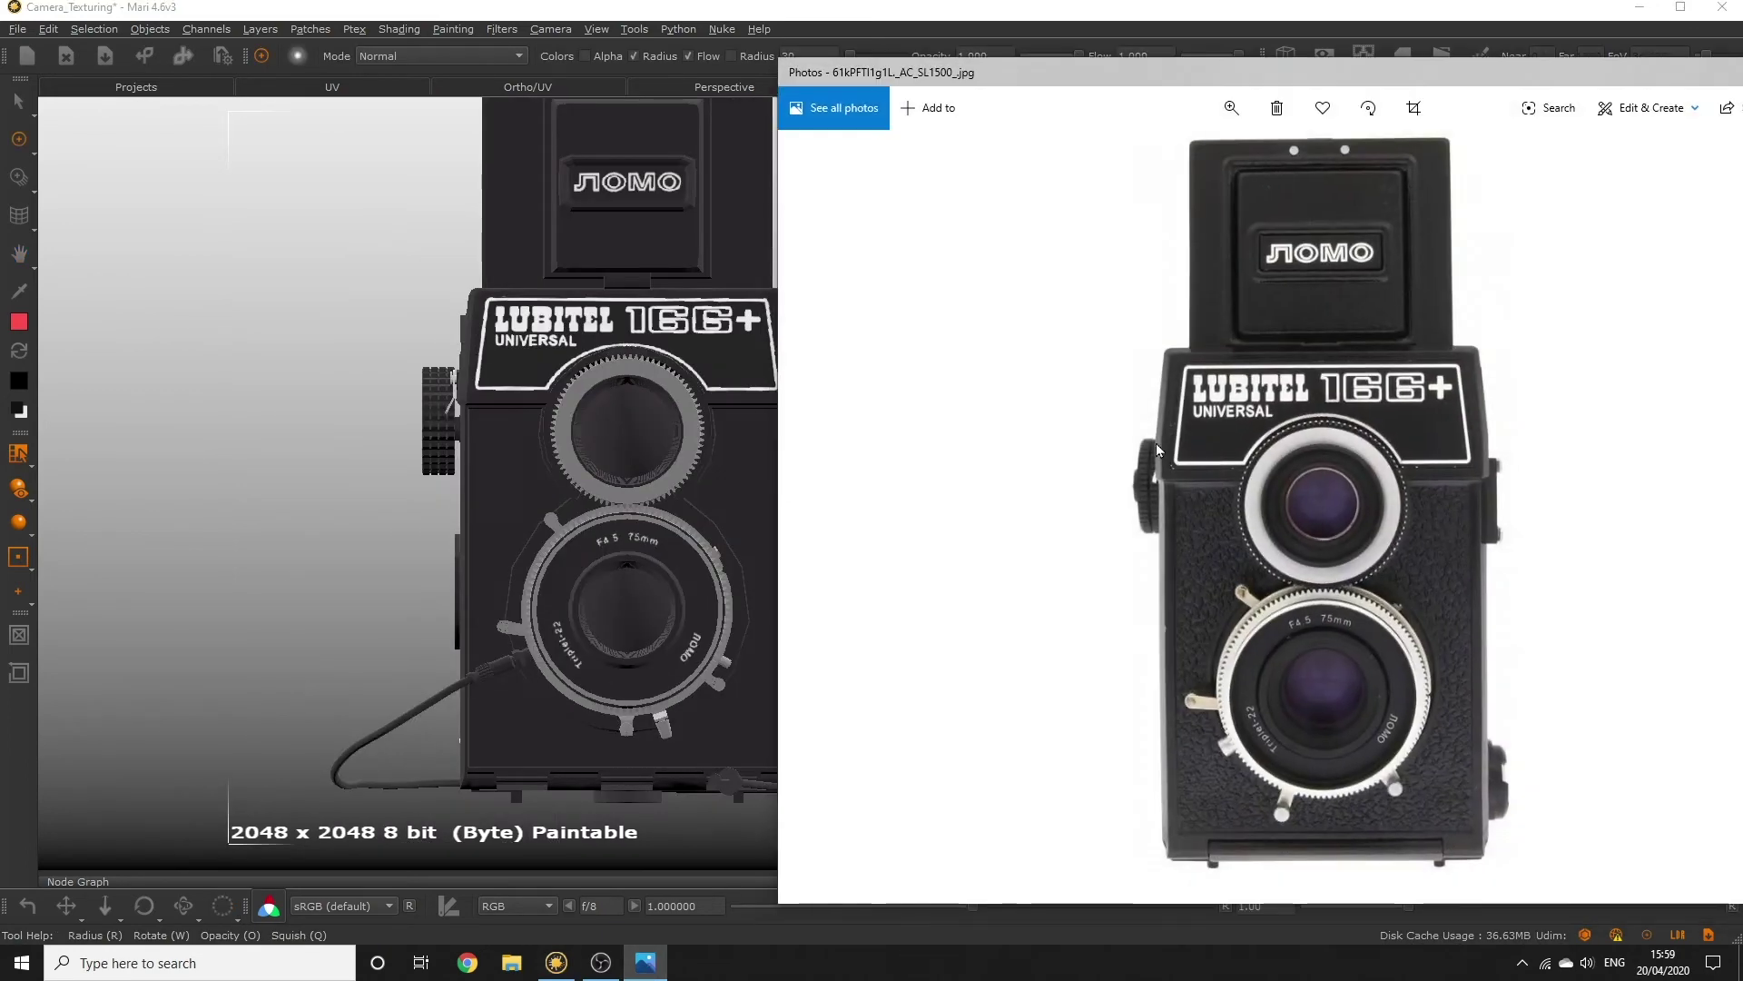
drag(1262, 73, 1293, 47)
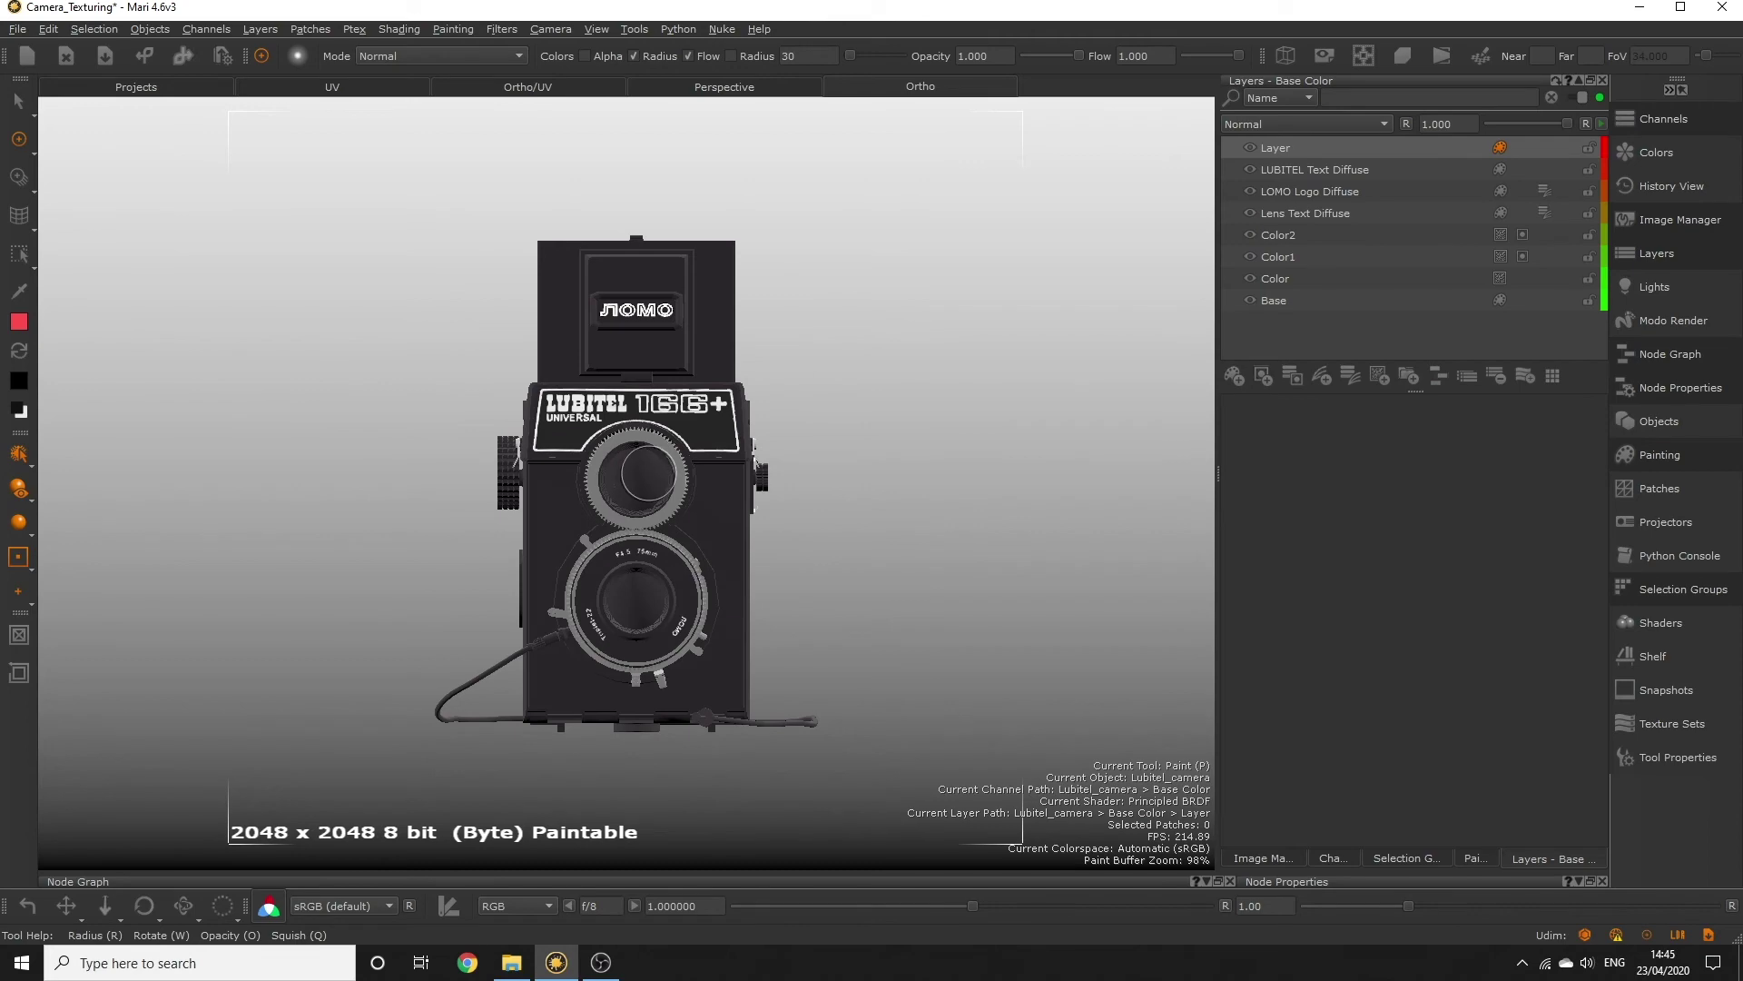
mouse_move(650, 470)
mouse_down()
mouse_move(573, 509)
mouse_move(673, 487)
mouse_move(599, 552)
mouse_move(721, 543)
mouse_move(626, 588)
mouse_move(655, 608)
mouse_move(603, 638)
mouse_move(653, 681)
mouse_up()
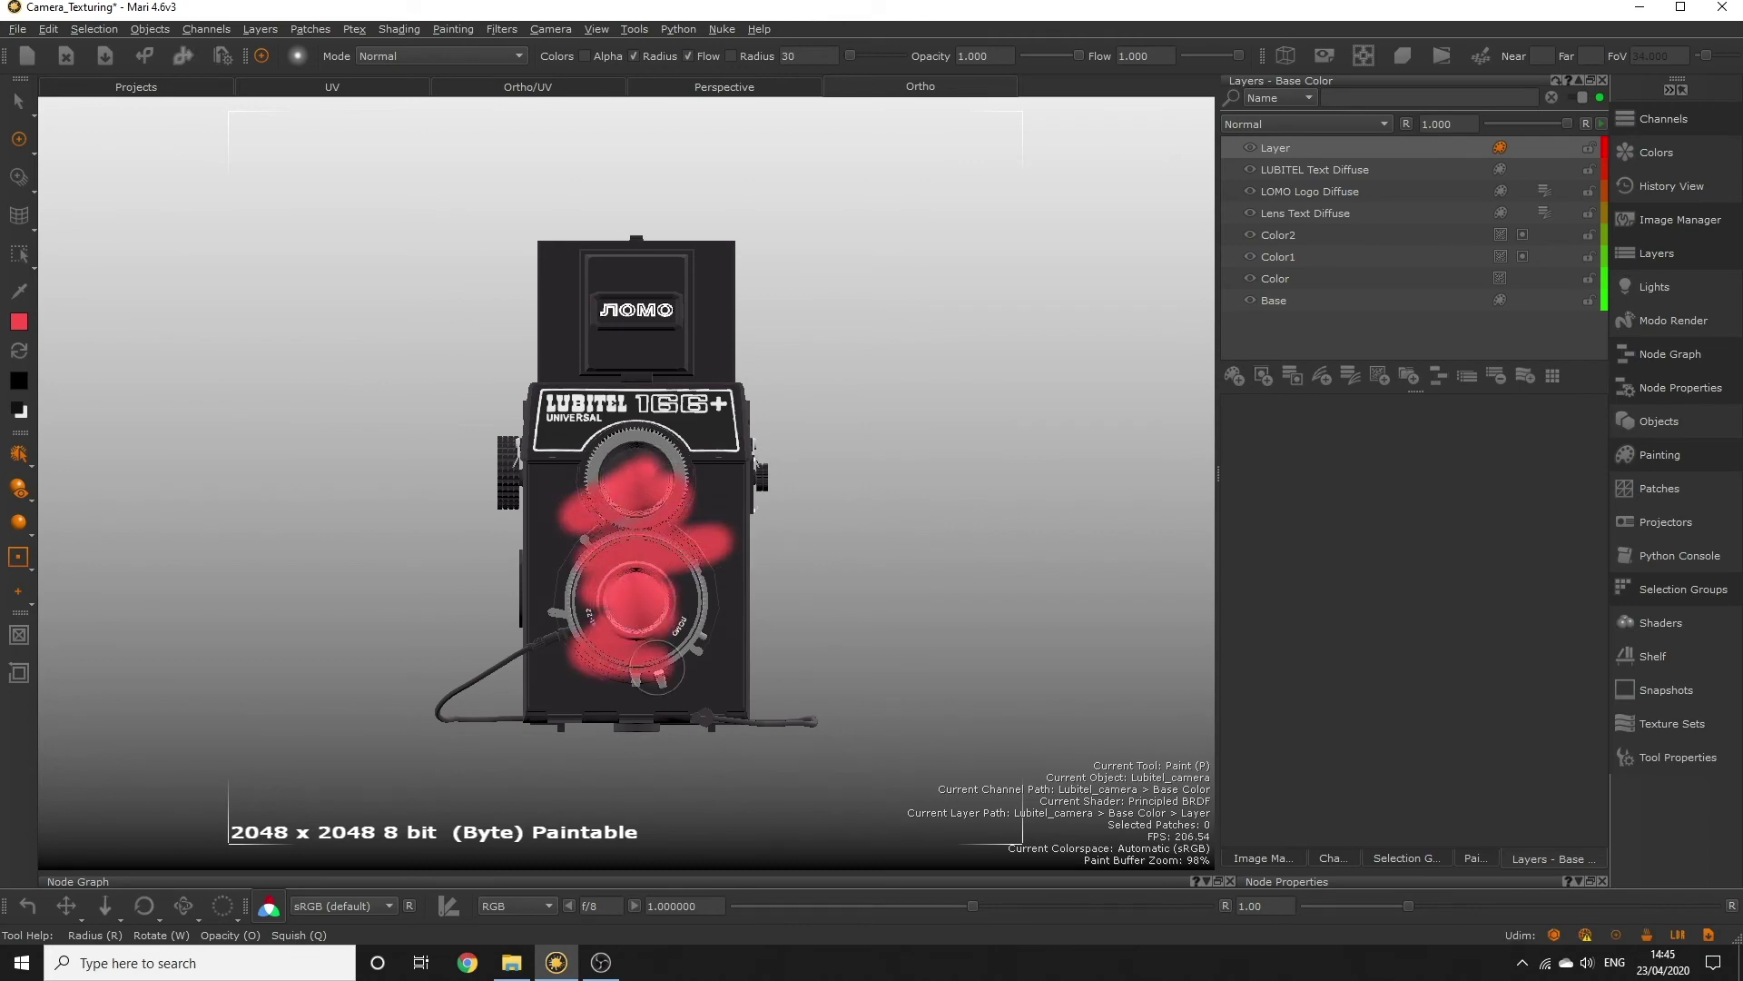
- Erase the red strokes from both lenses with the Paint Buffer Eraser
click(18, 140)
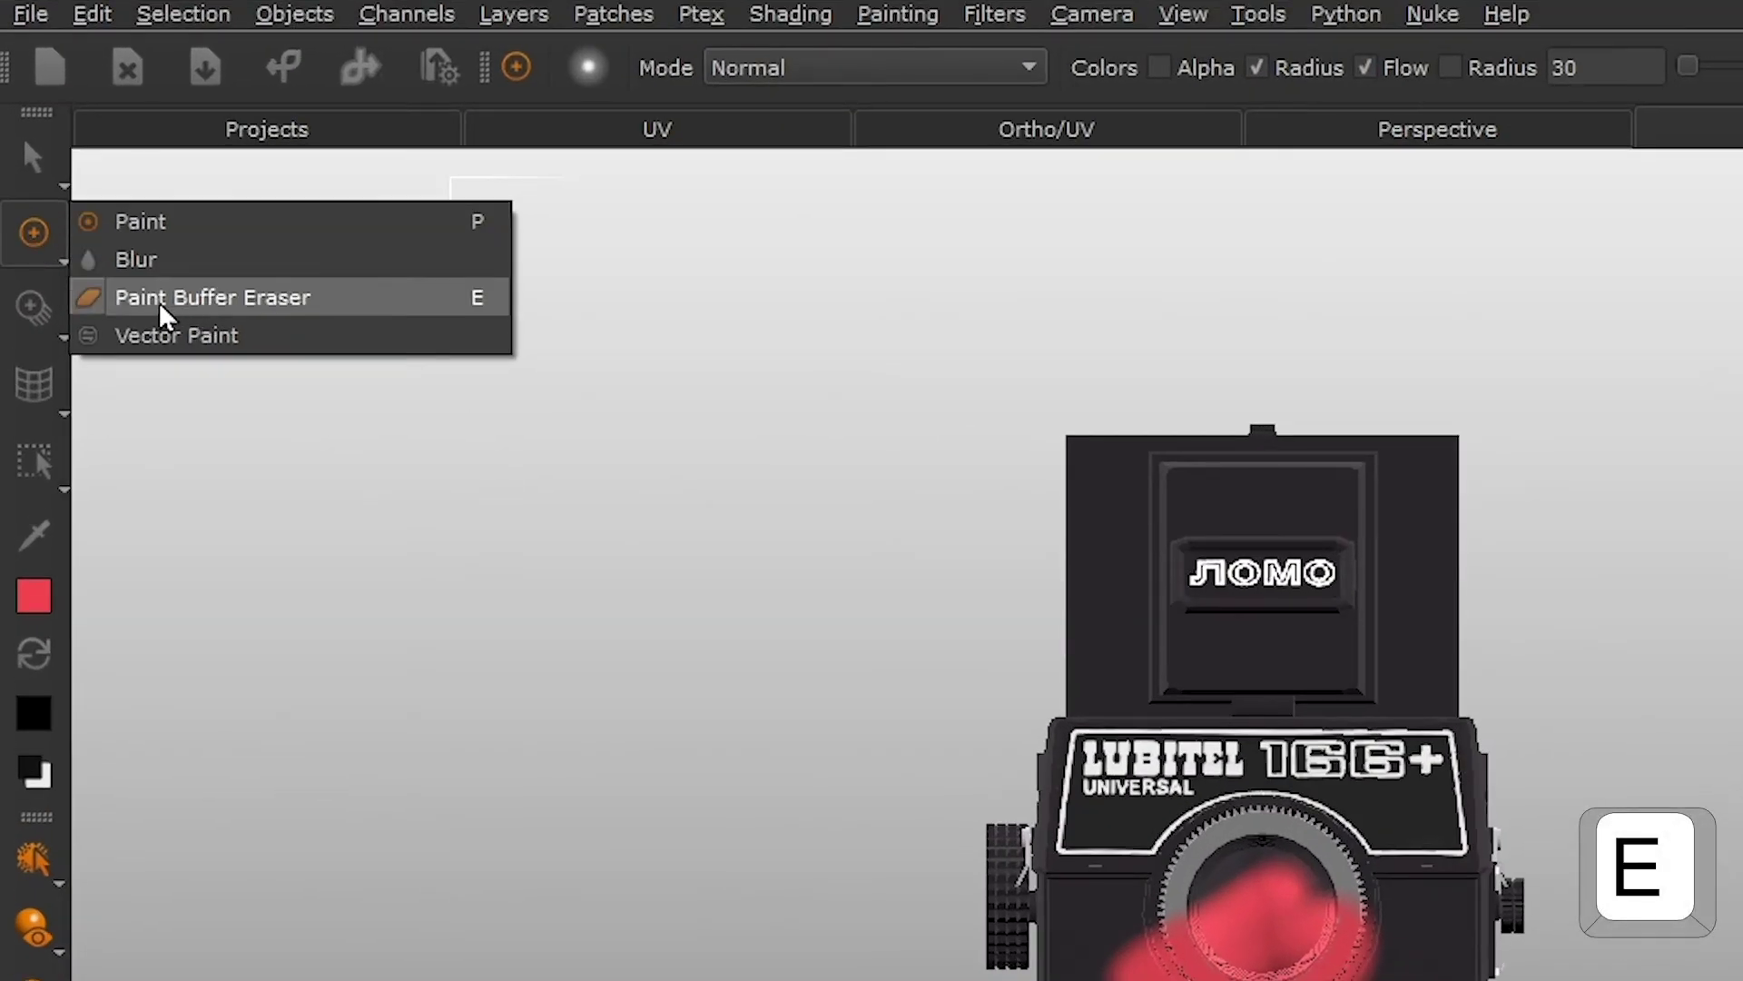
key(e)
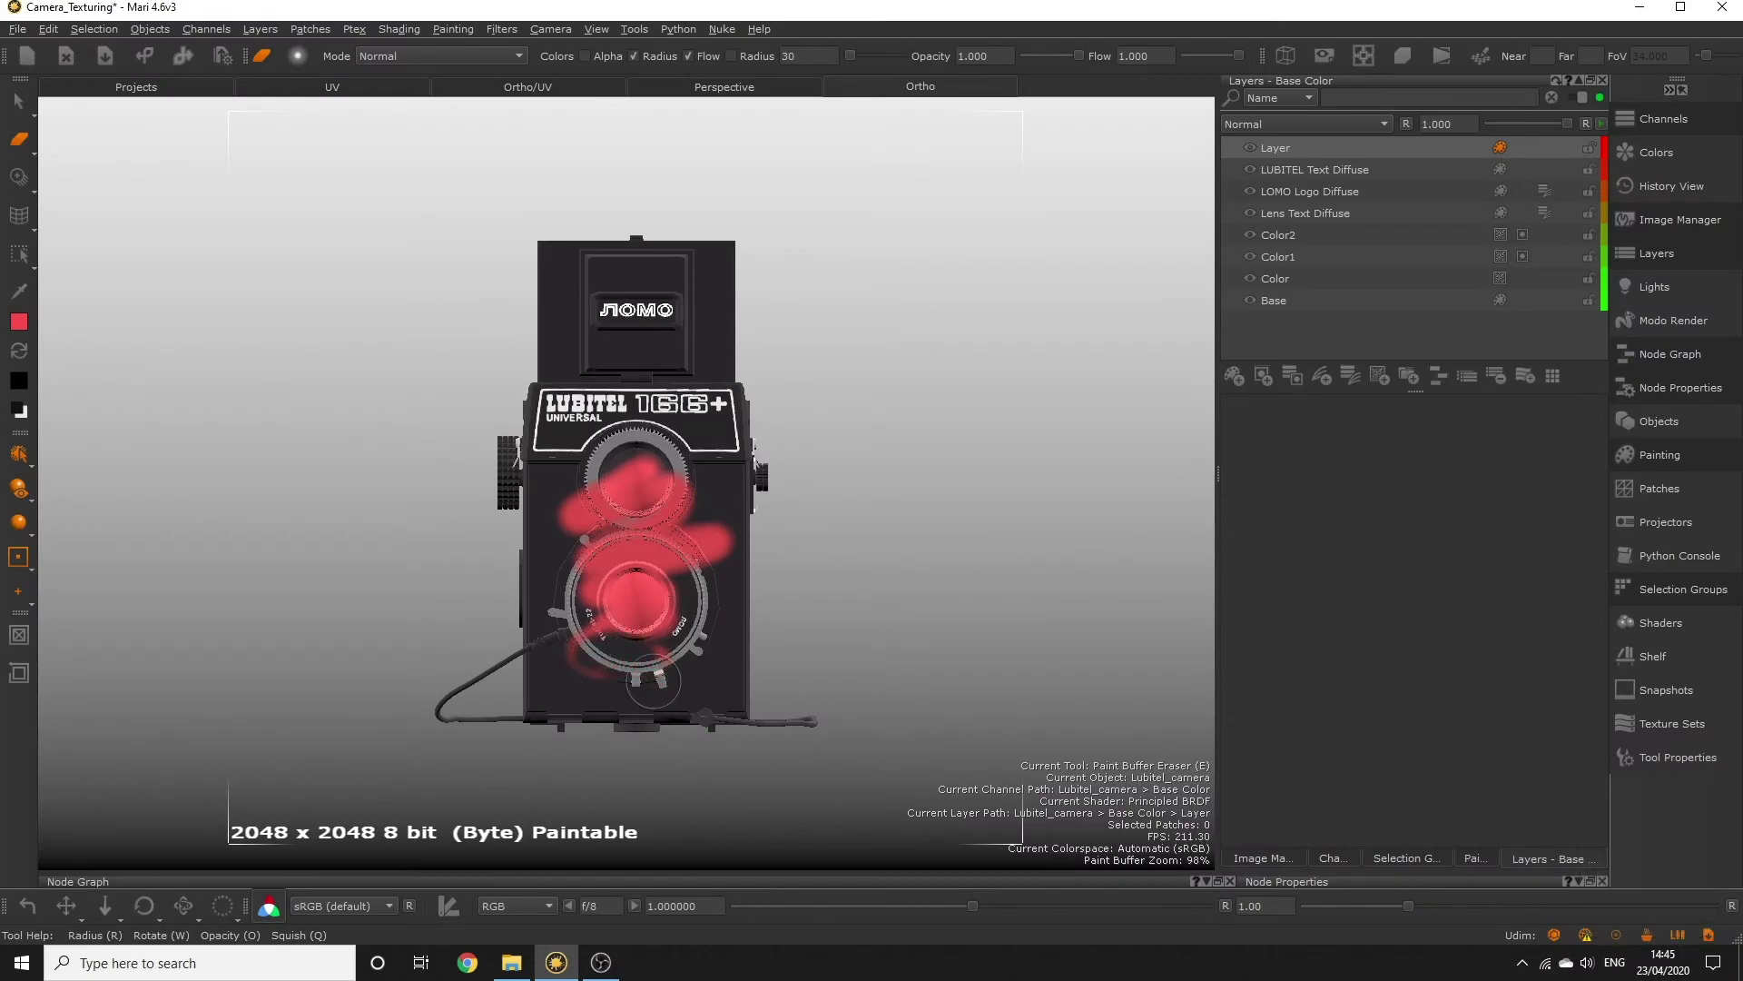
mouse_move(631, 627)
mouse_down()
mouse_move(674, 582)
mouse_move(598, 626)
mouse_move(752, 557)
mouse_move(621, 536)
mouse_move(683, 548)
mouse_move(678, 507)
mouse_up()
- Delete the temporary layer and resume painting with the Paint brush on LUBITEL Text Diffuse
key(Delete)
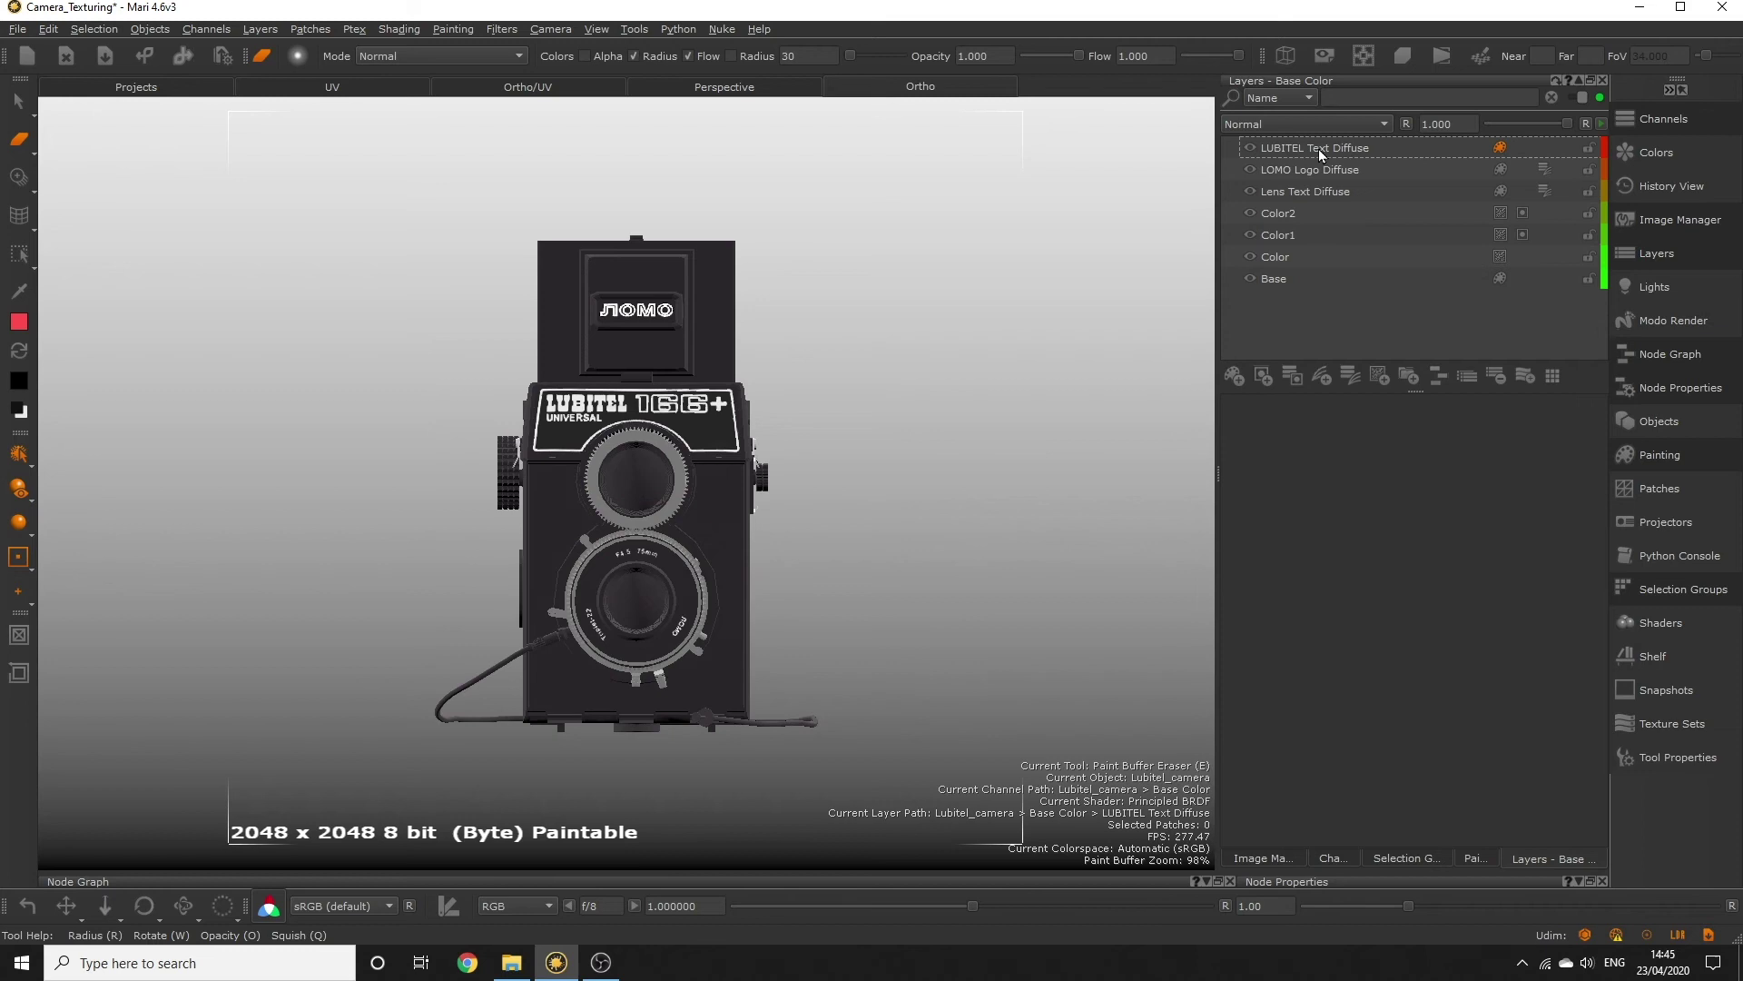
click(1294, 149)
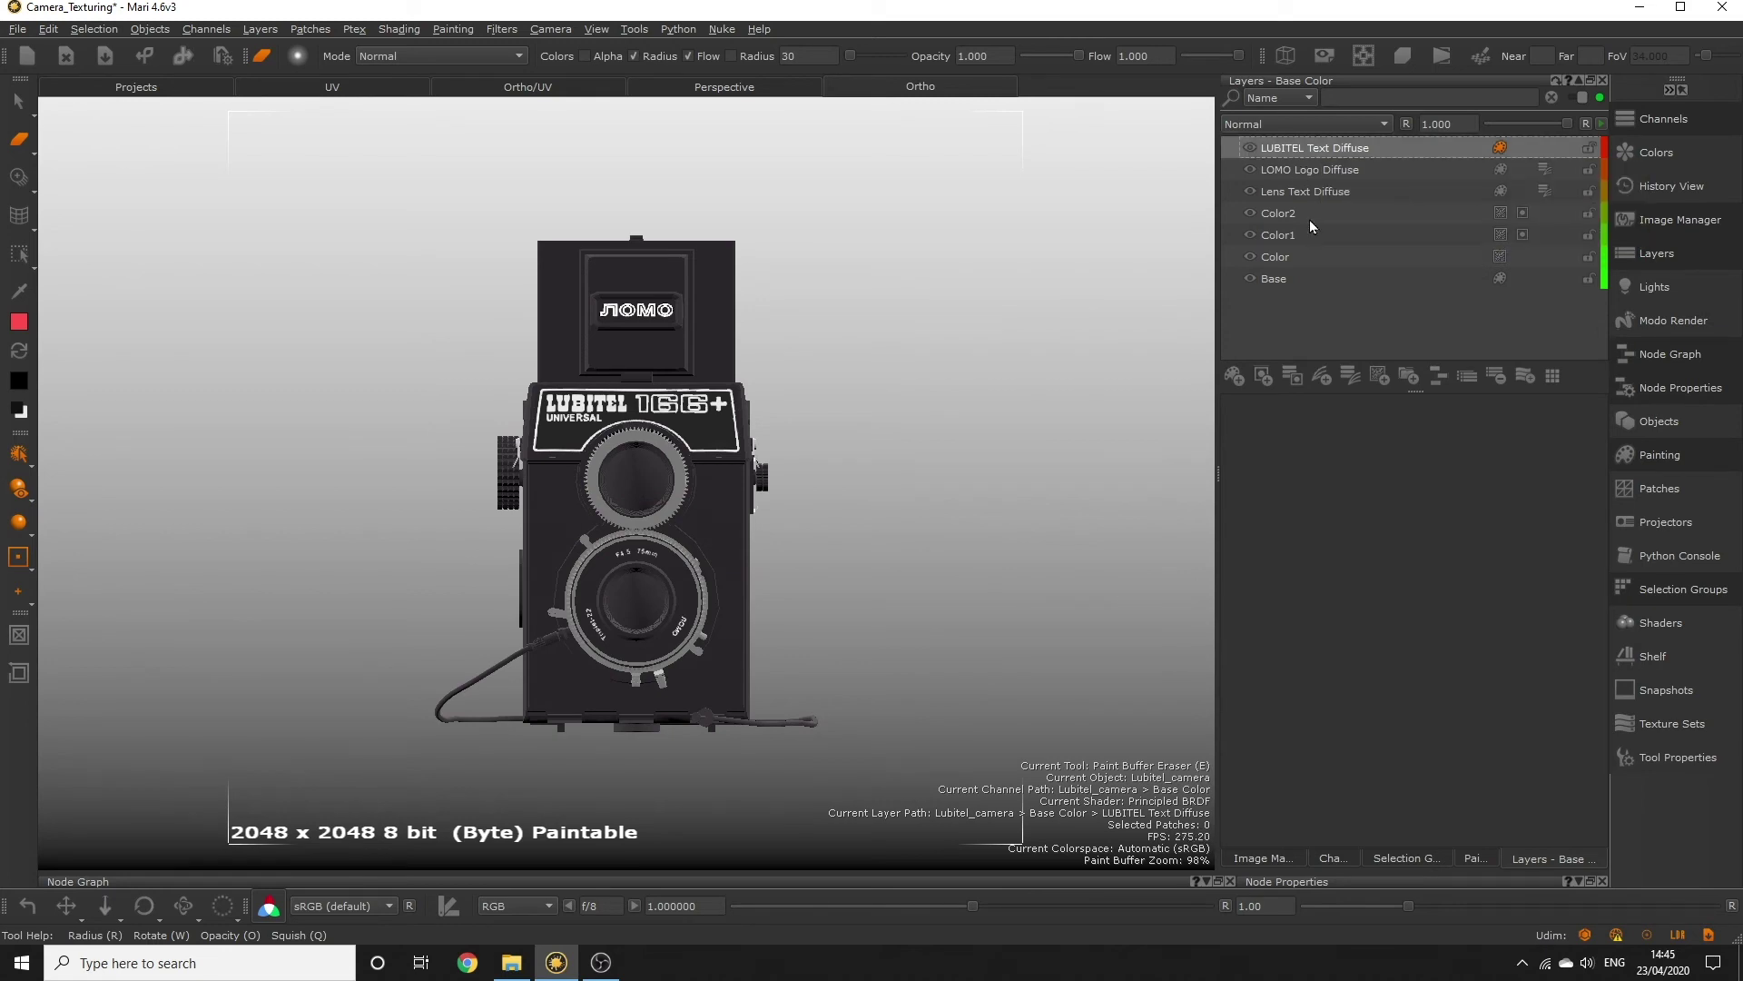
key(p)
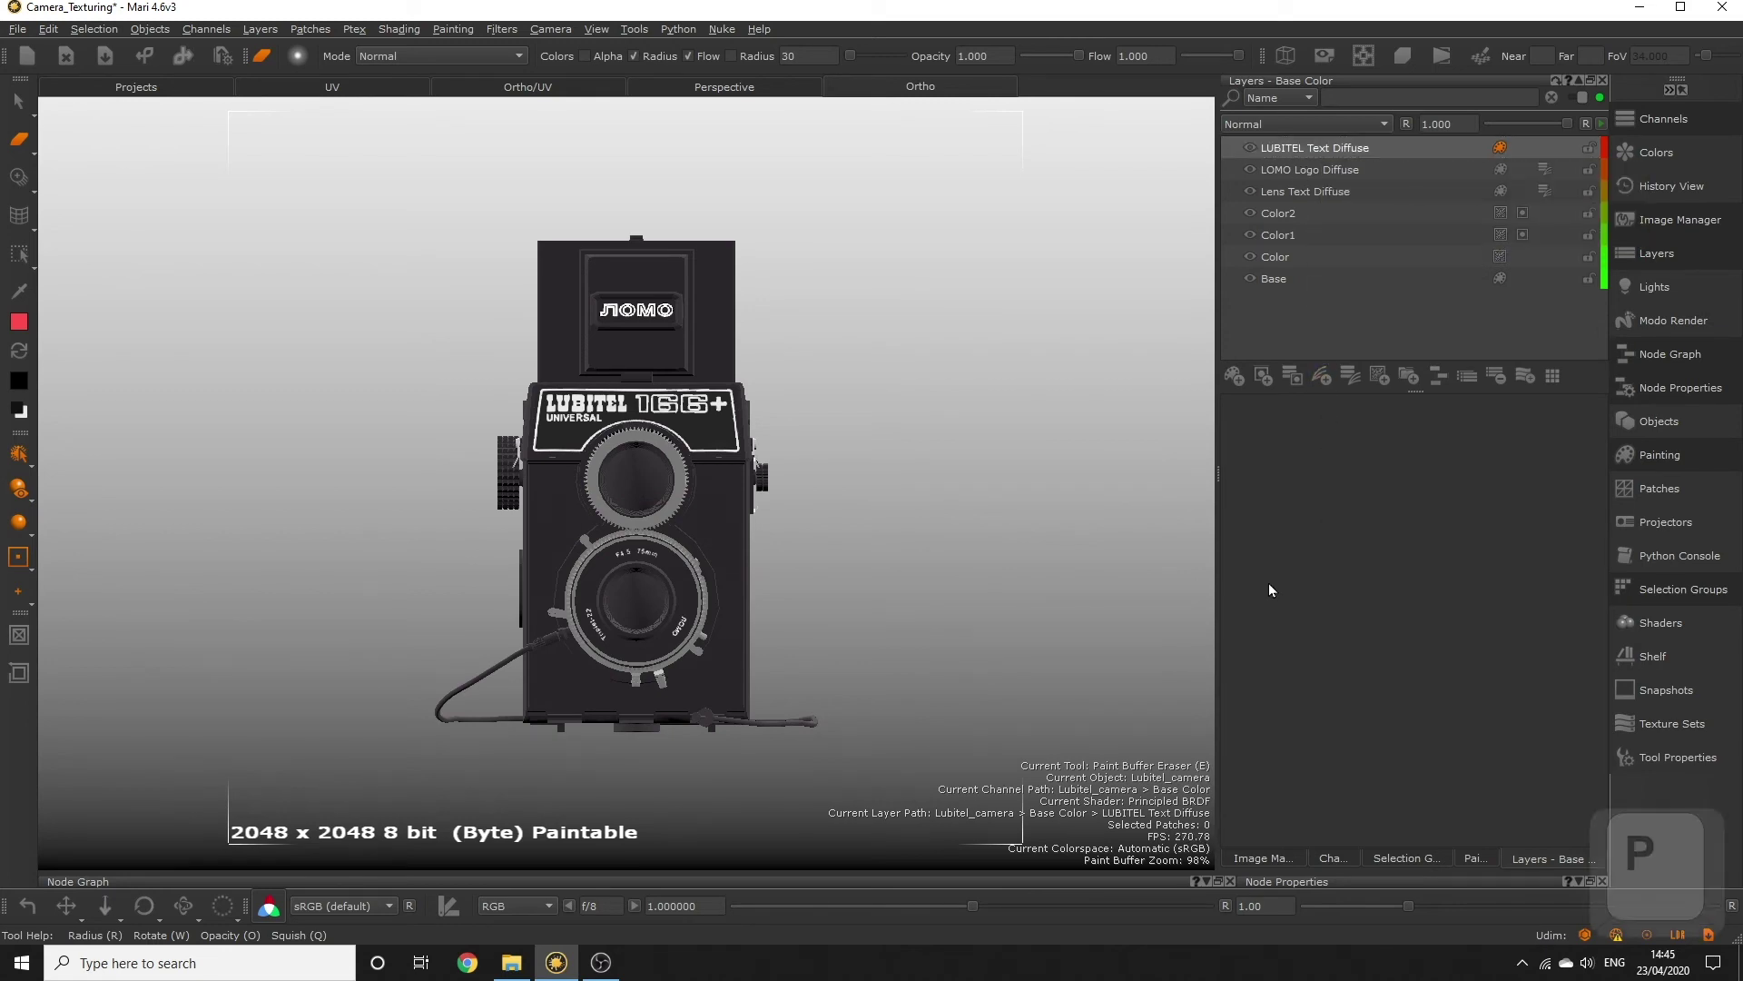
click(21, 136)
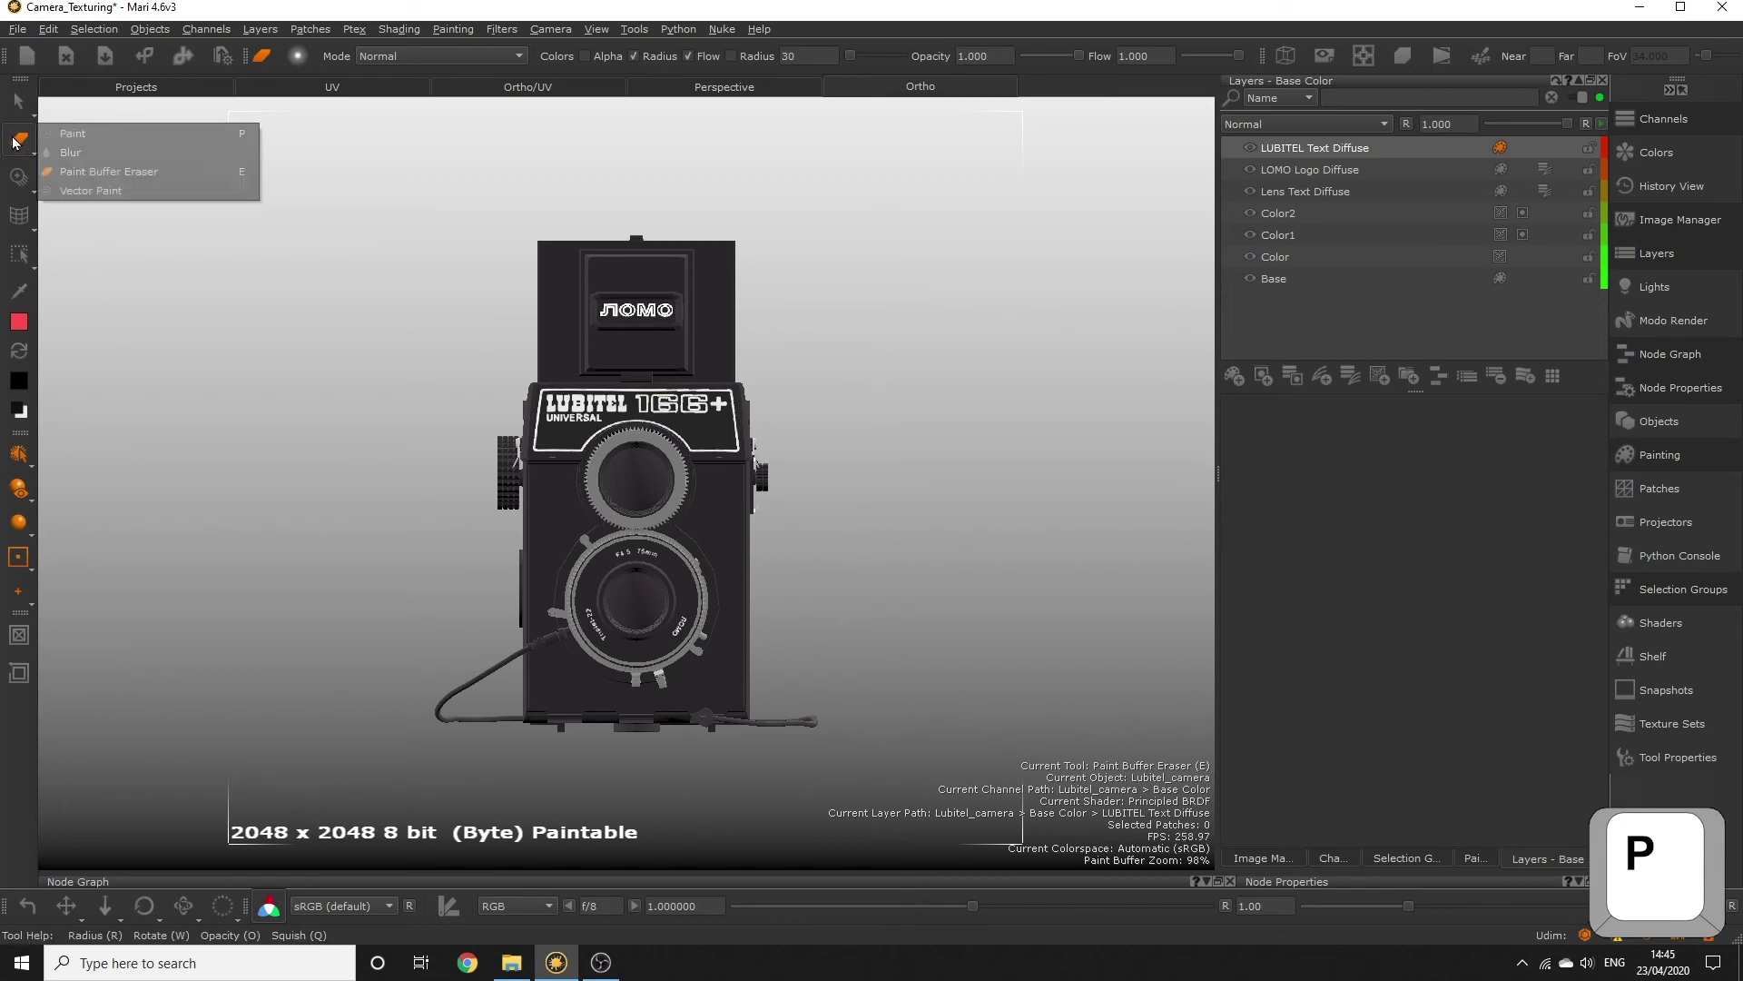
click(56, 137)
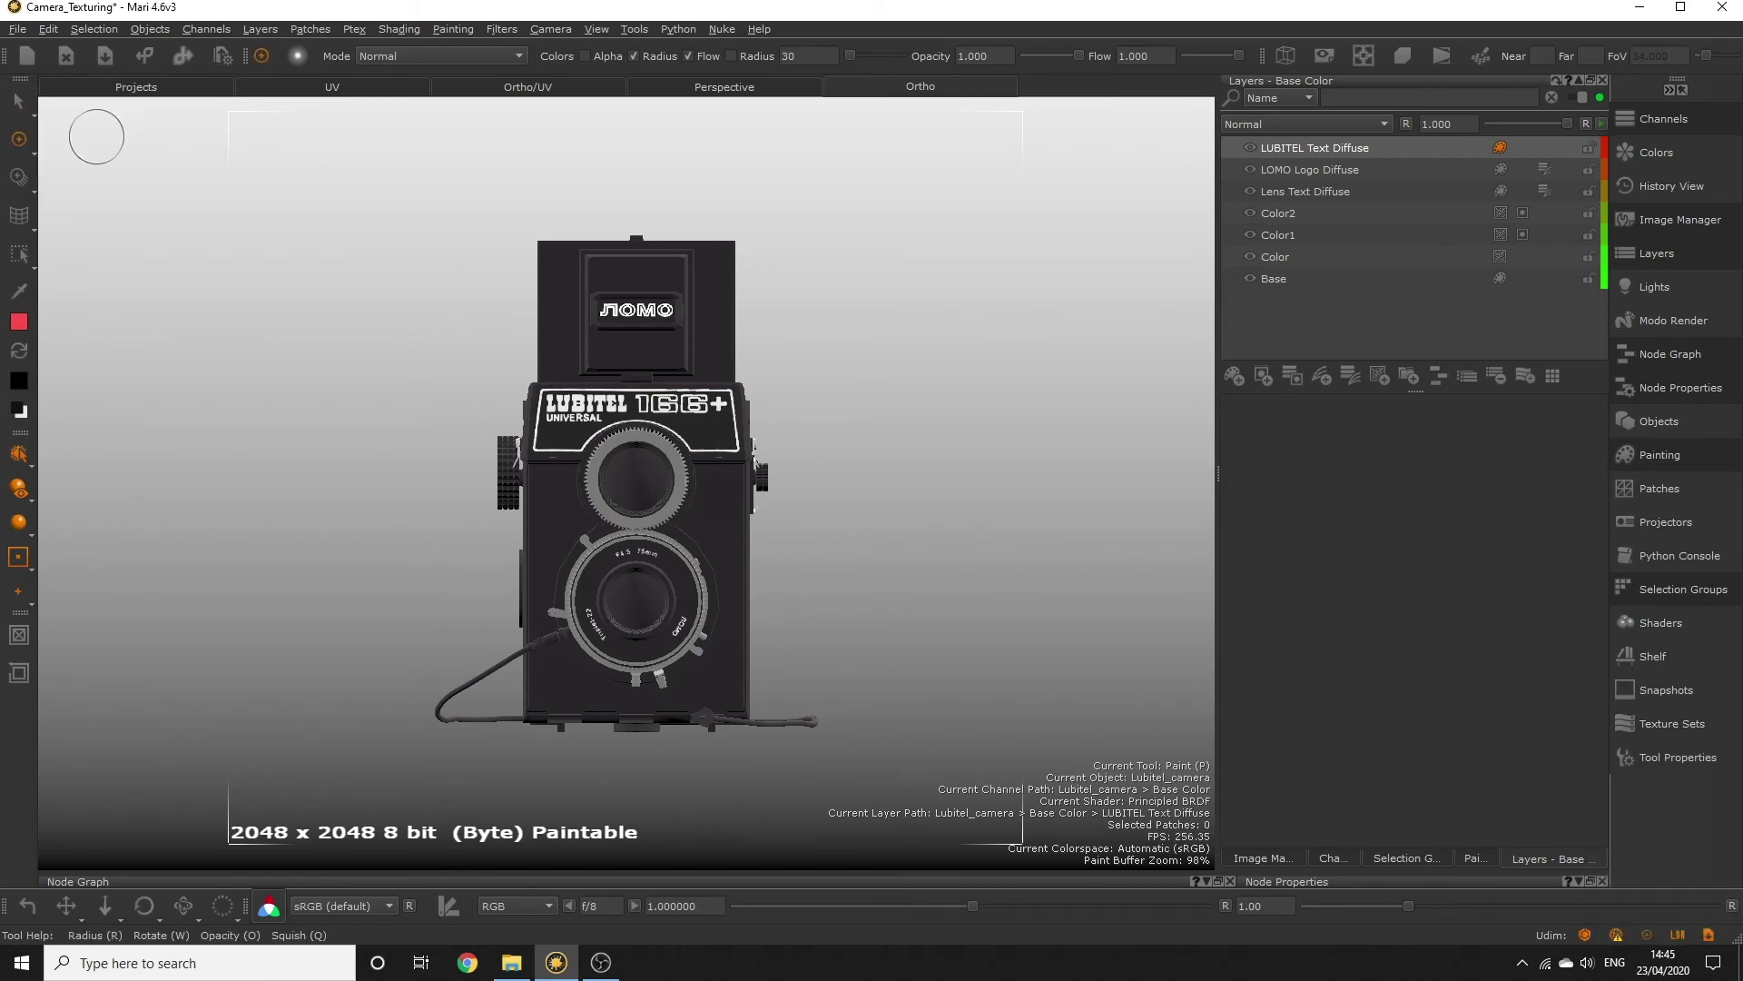
- Switch the brush mode to Clear and erase the LUBITEL 166+ UNIVERSAL lettering from the front plate
click(489, 56)
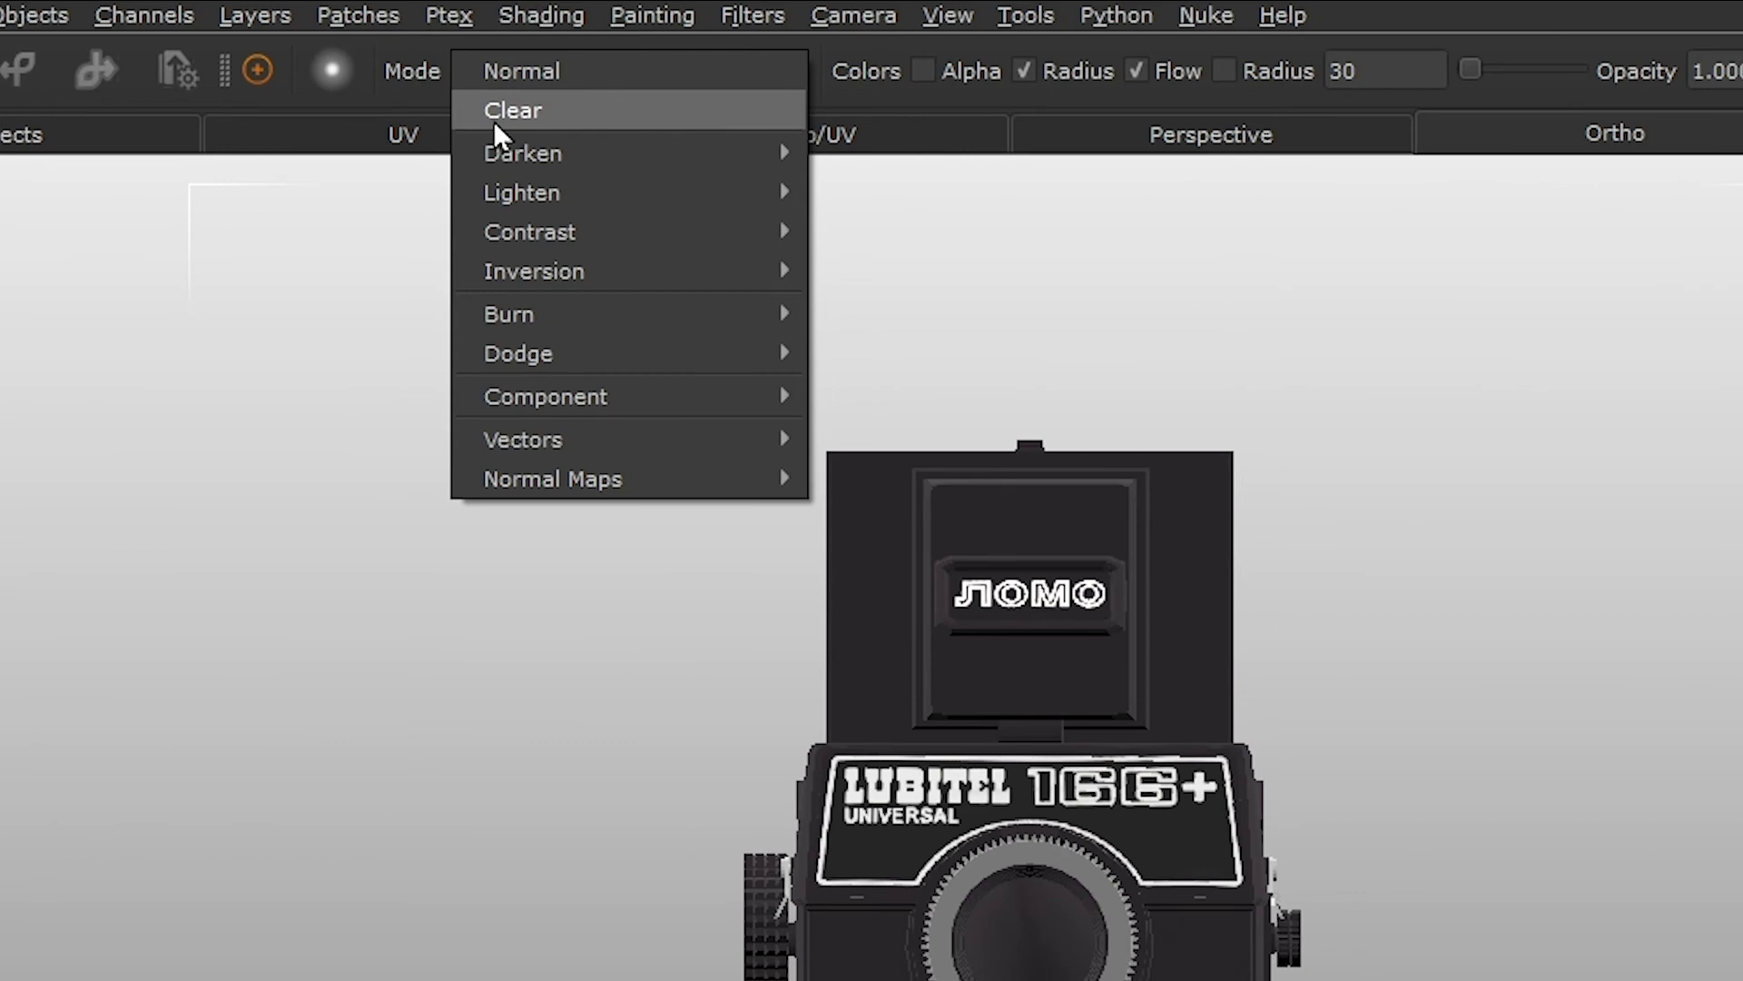
click(495, 126)
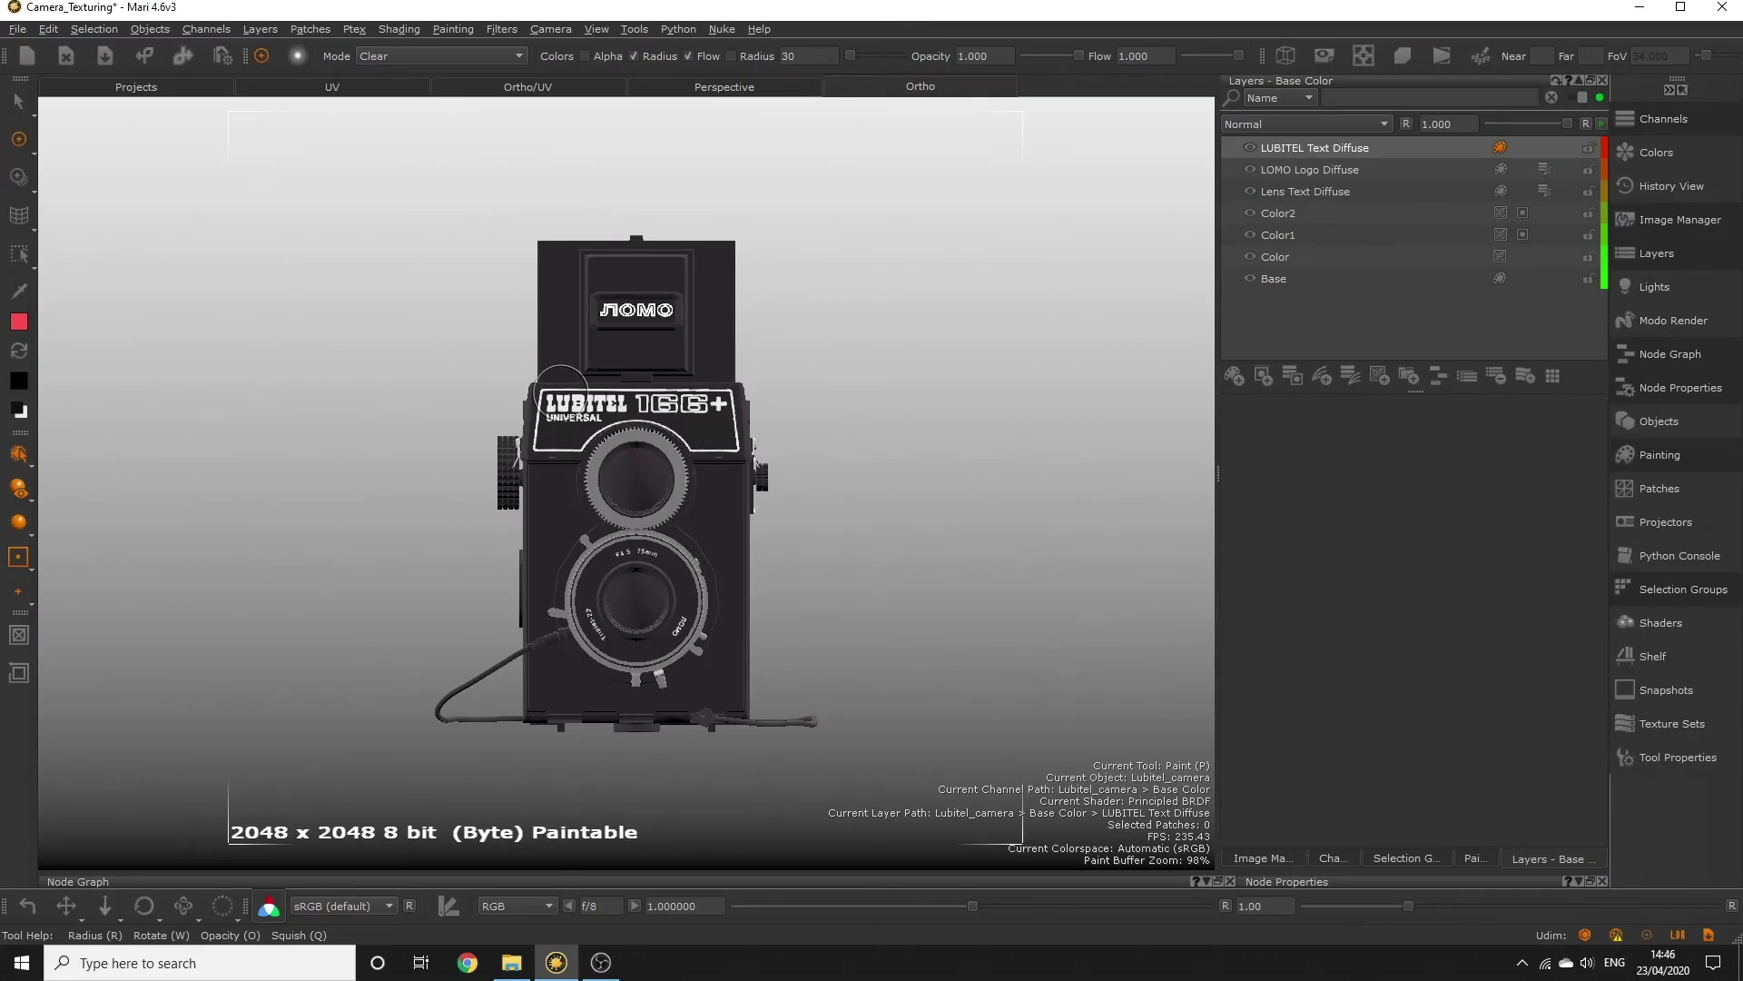
mouse_move(560, 395)
mouse_down()
mouse_move(721, 411)
mouse_move(733, 454)
mouse_move(622, 429)
mouse_move(554, 447)
mouse_move(558, 399)
mouse_move(627, 436)
mouse_move(523, 445)
mouse_move(617, 479)
mouse_move(627, 391)
mouse_move(650, 410)
mouse_up()
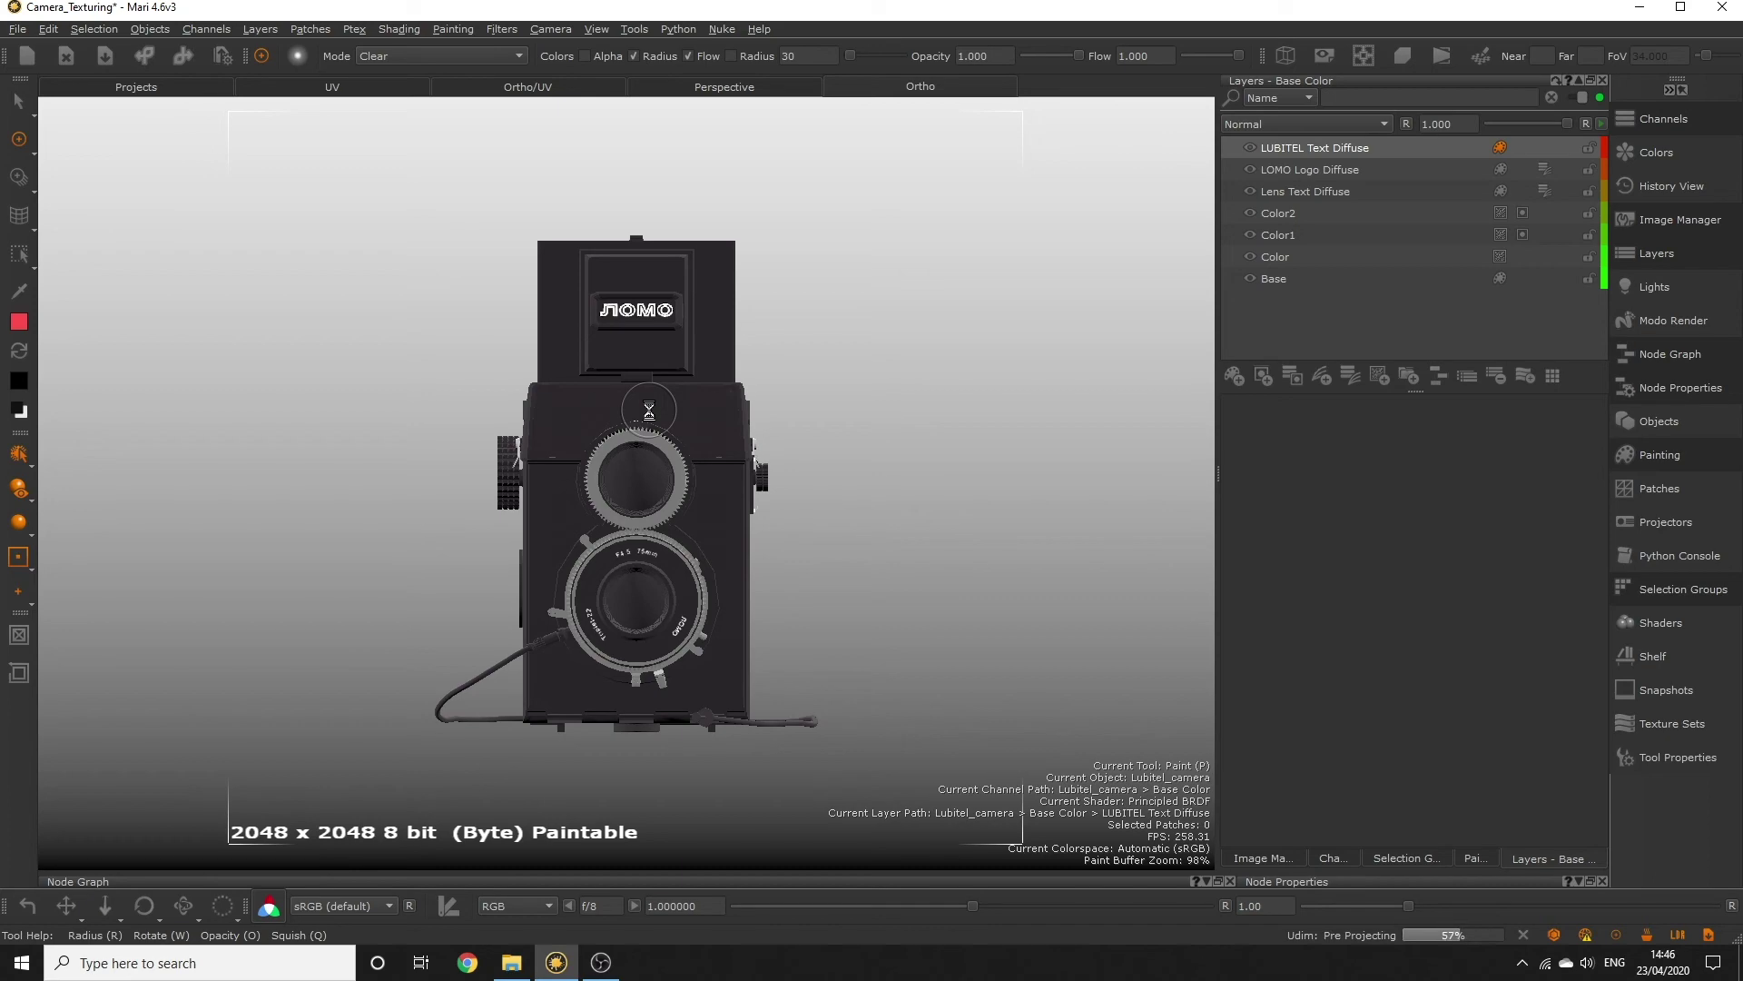
middle_drag(649, 408, 590, 413)
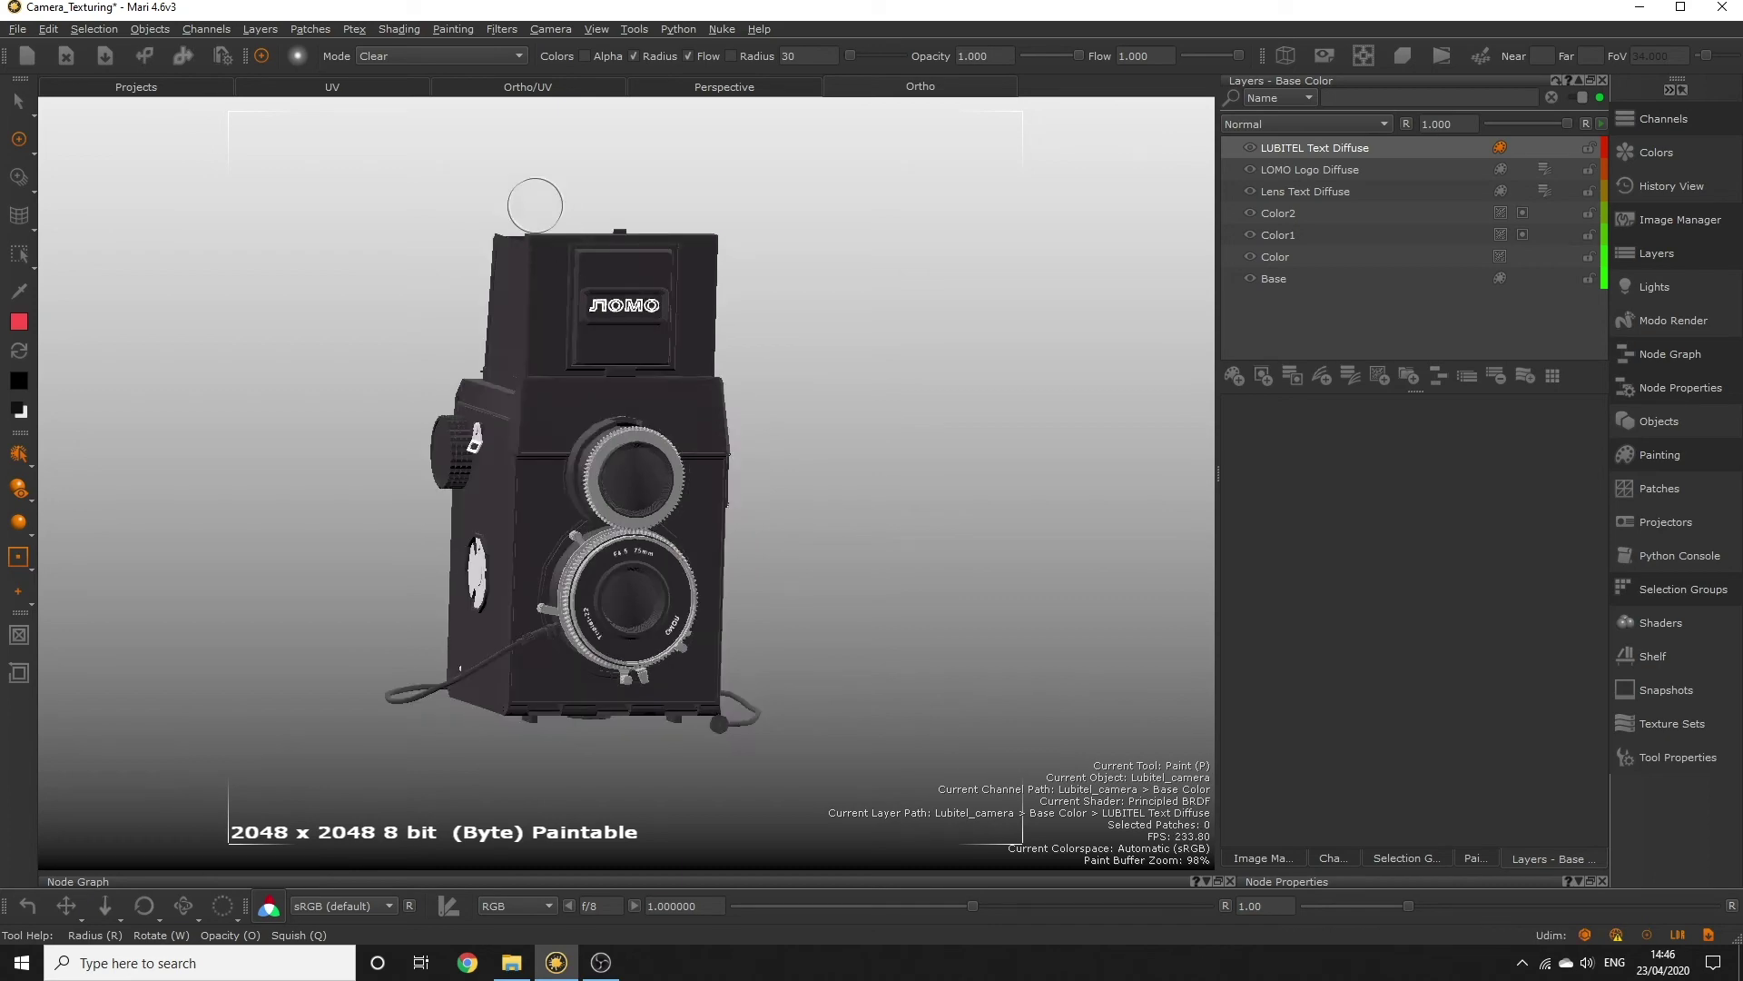
click(513, 55)
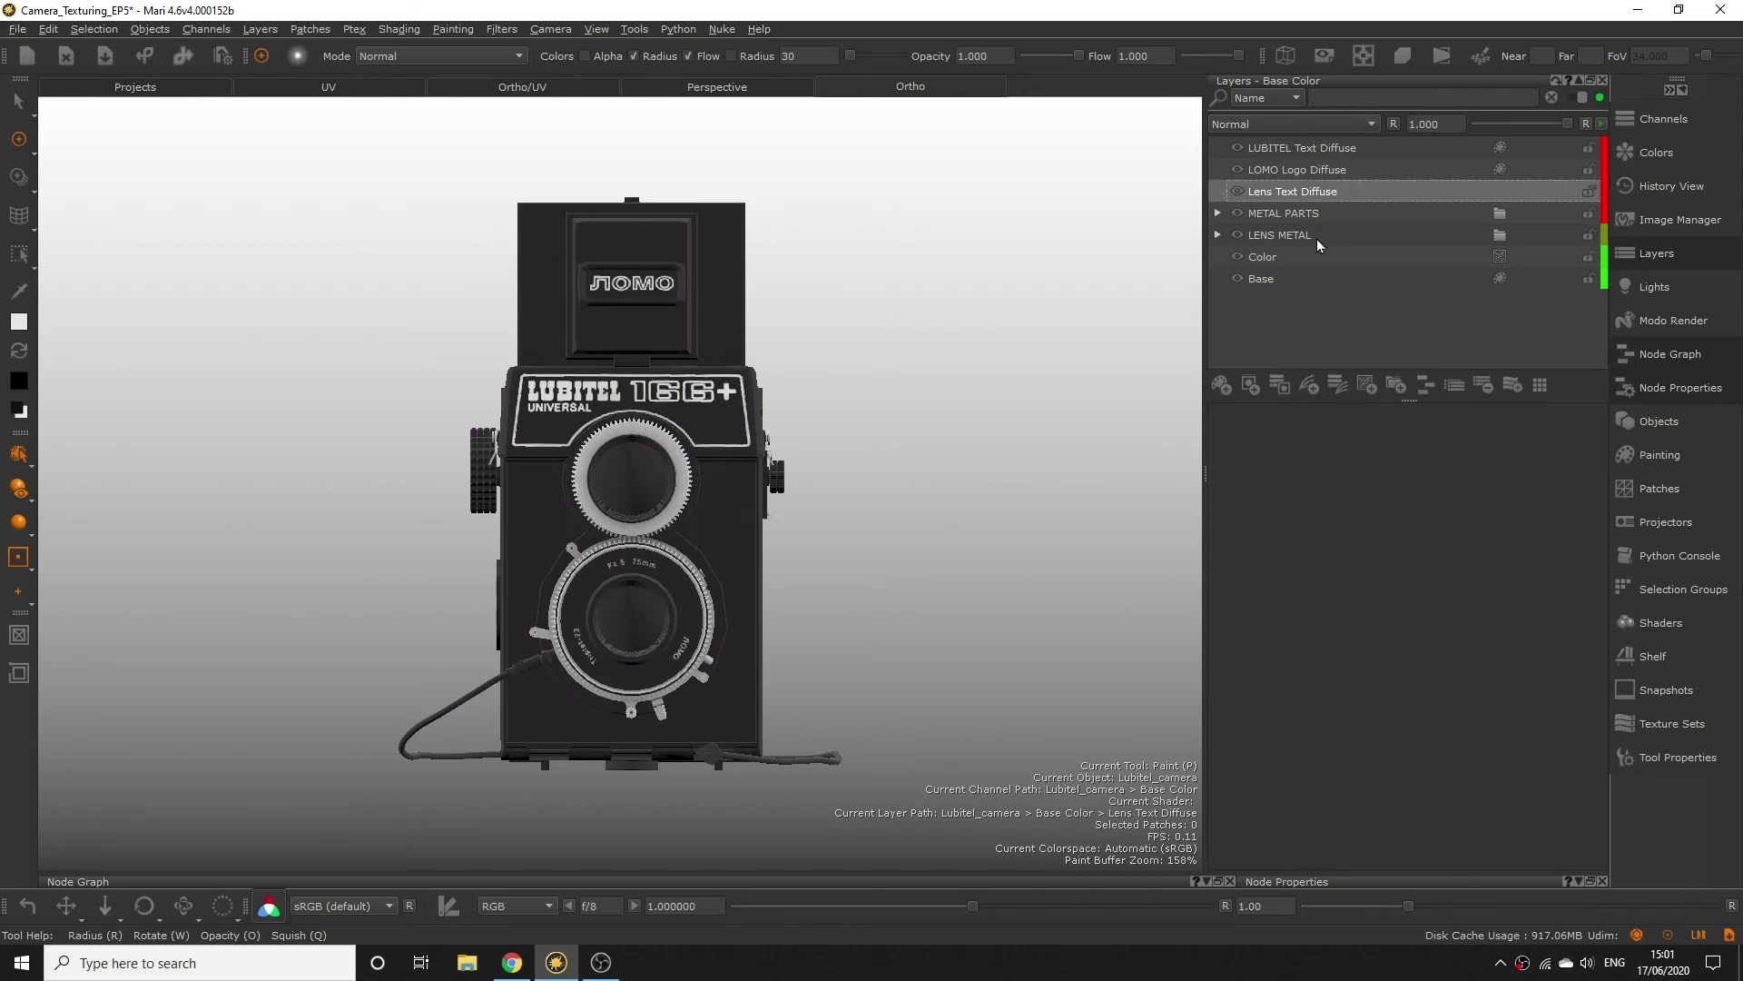
- From the Lens Text Diffuse layer menu, create a new adjustment stack starting with Levels
right_click(1307, 193)
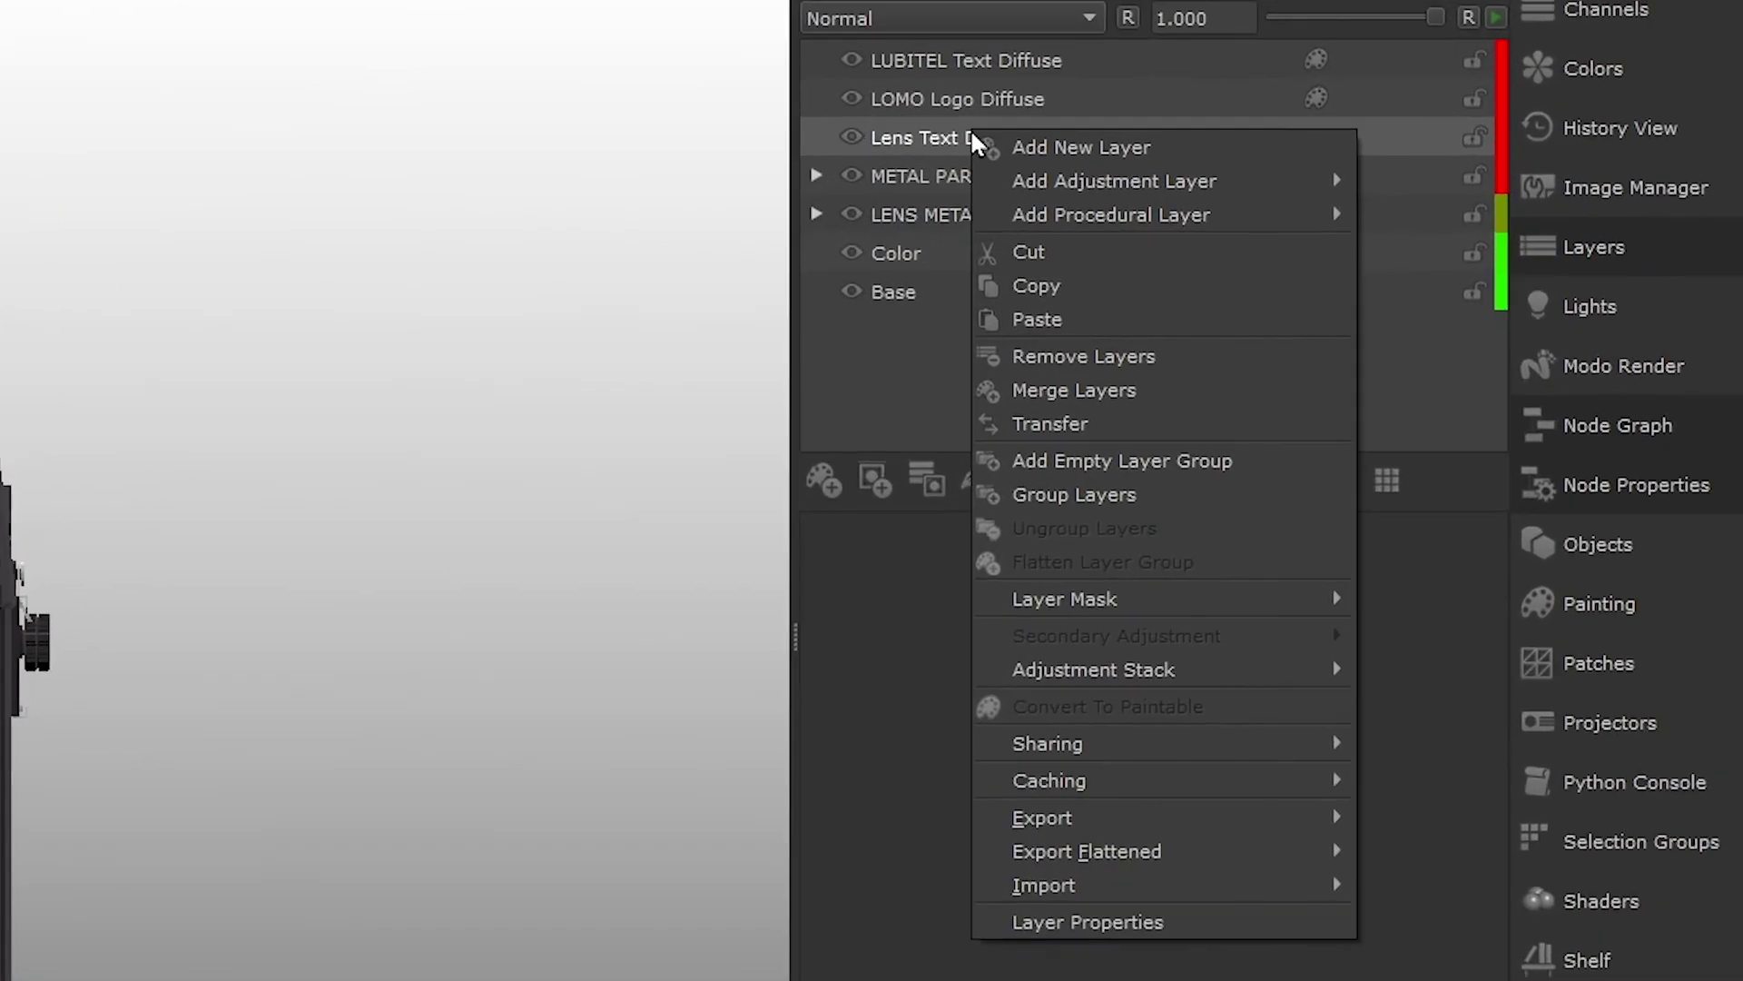
mouse_move(1321, 215)
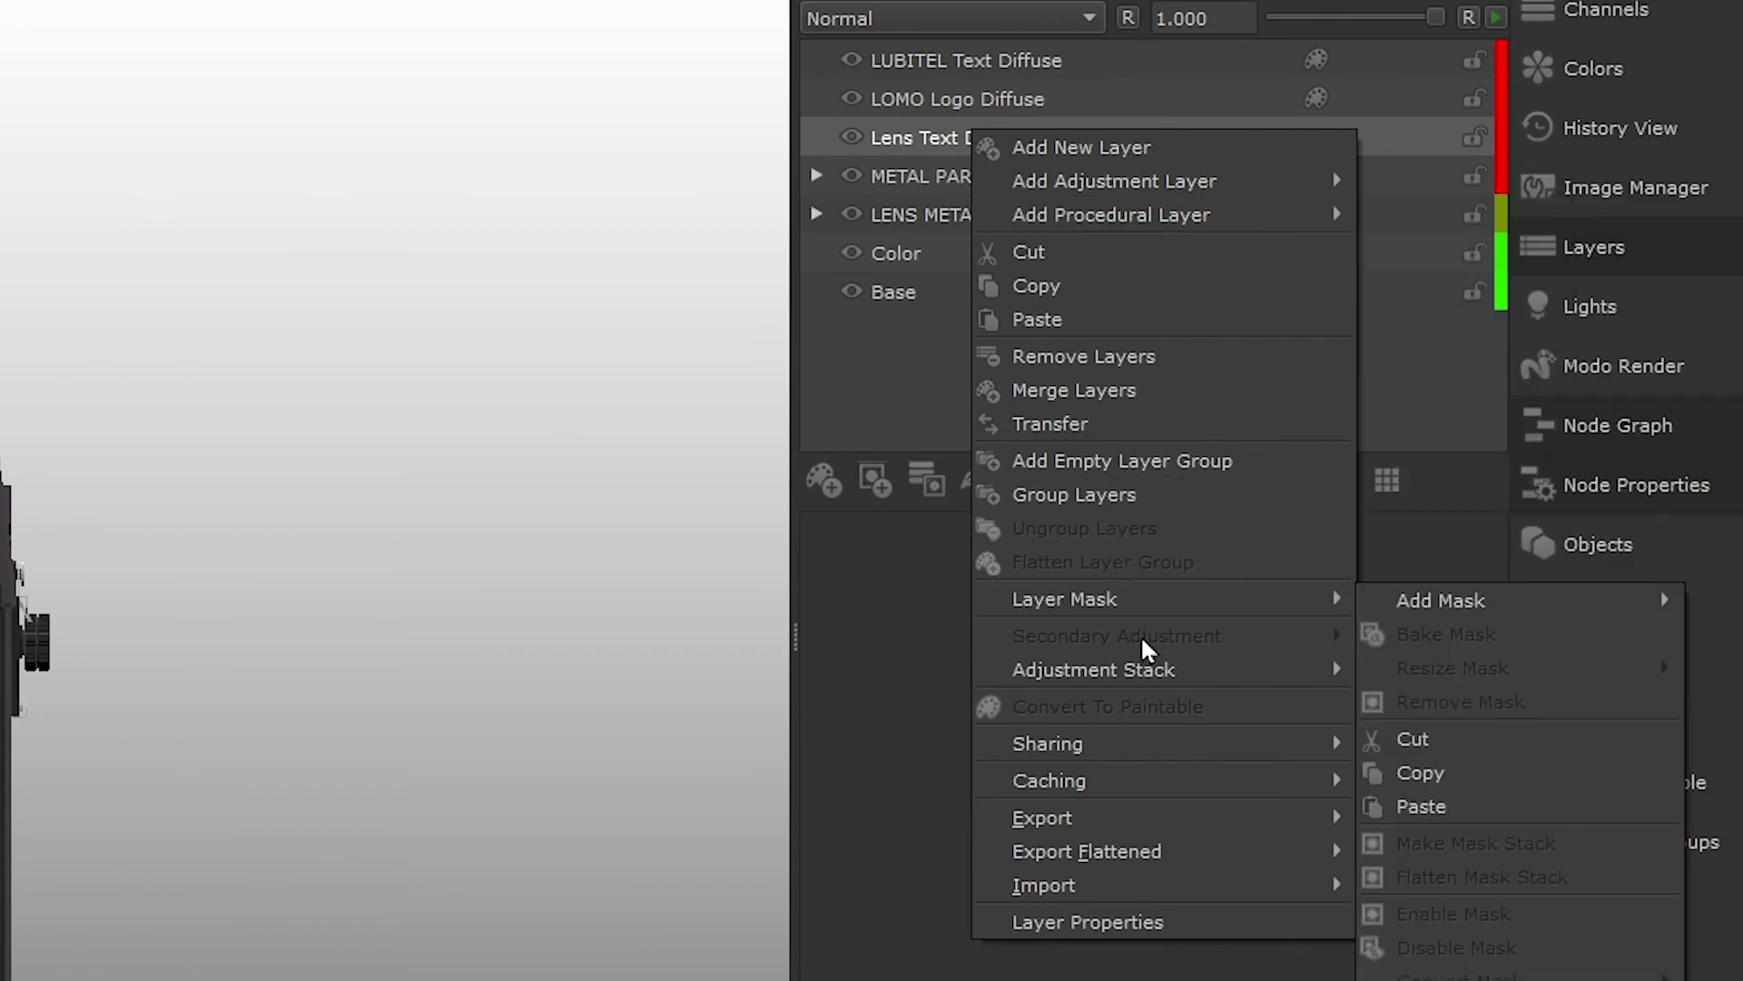
mouse_move(1142, 669)
mouse_move(1410, 671)
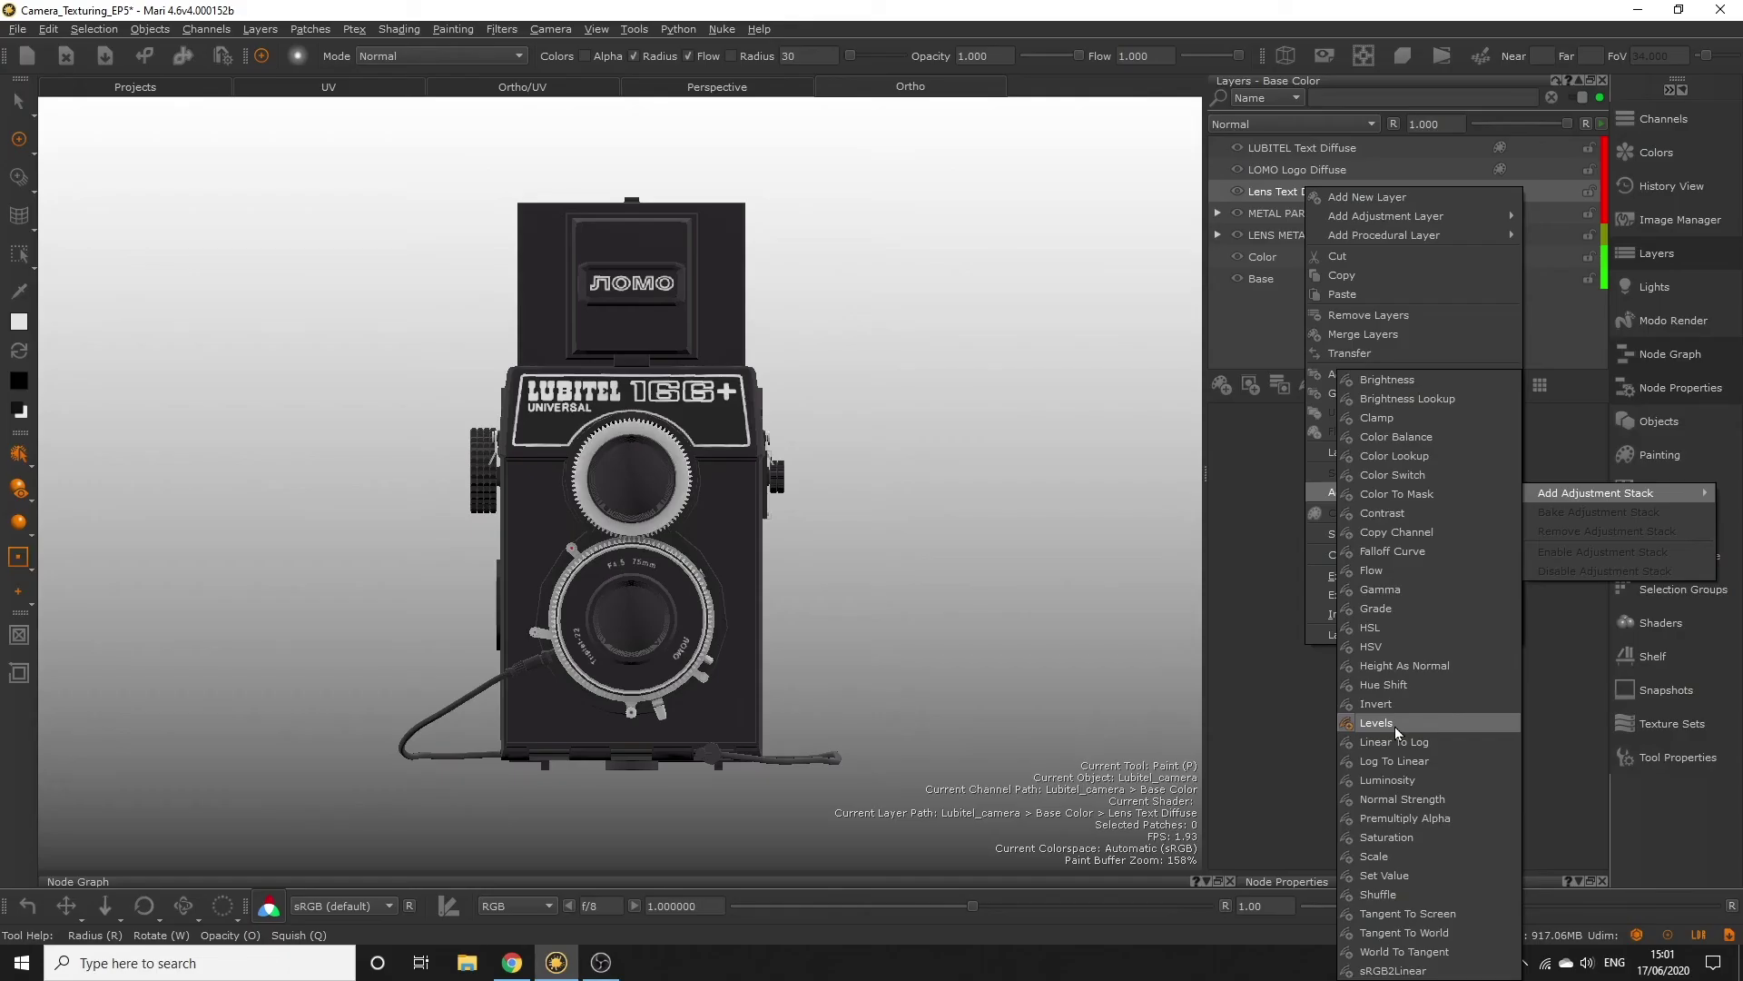
click(1130, 628)
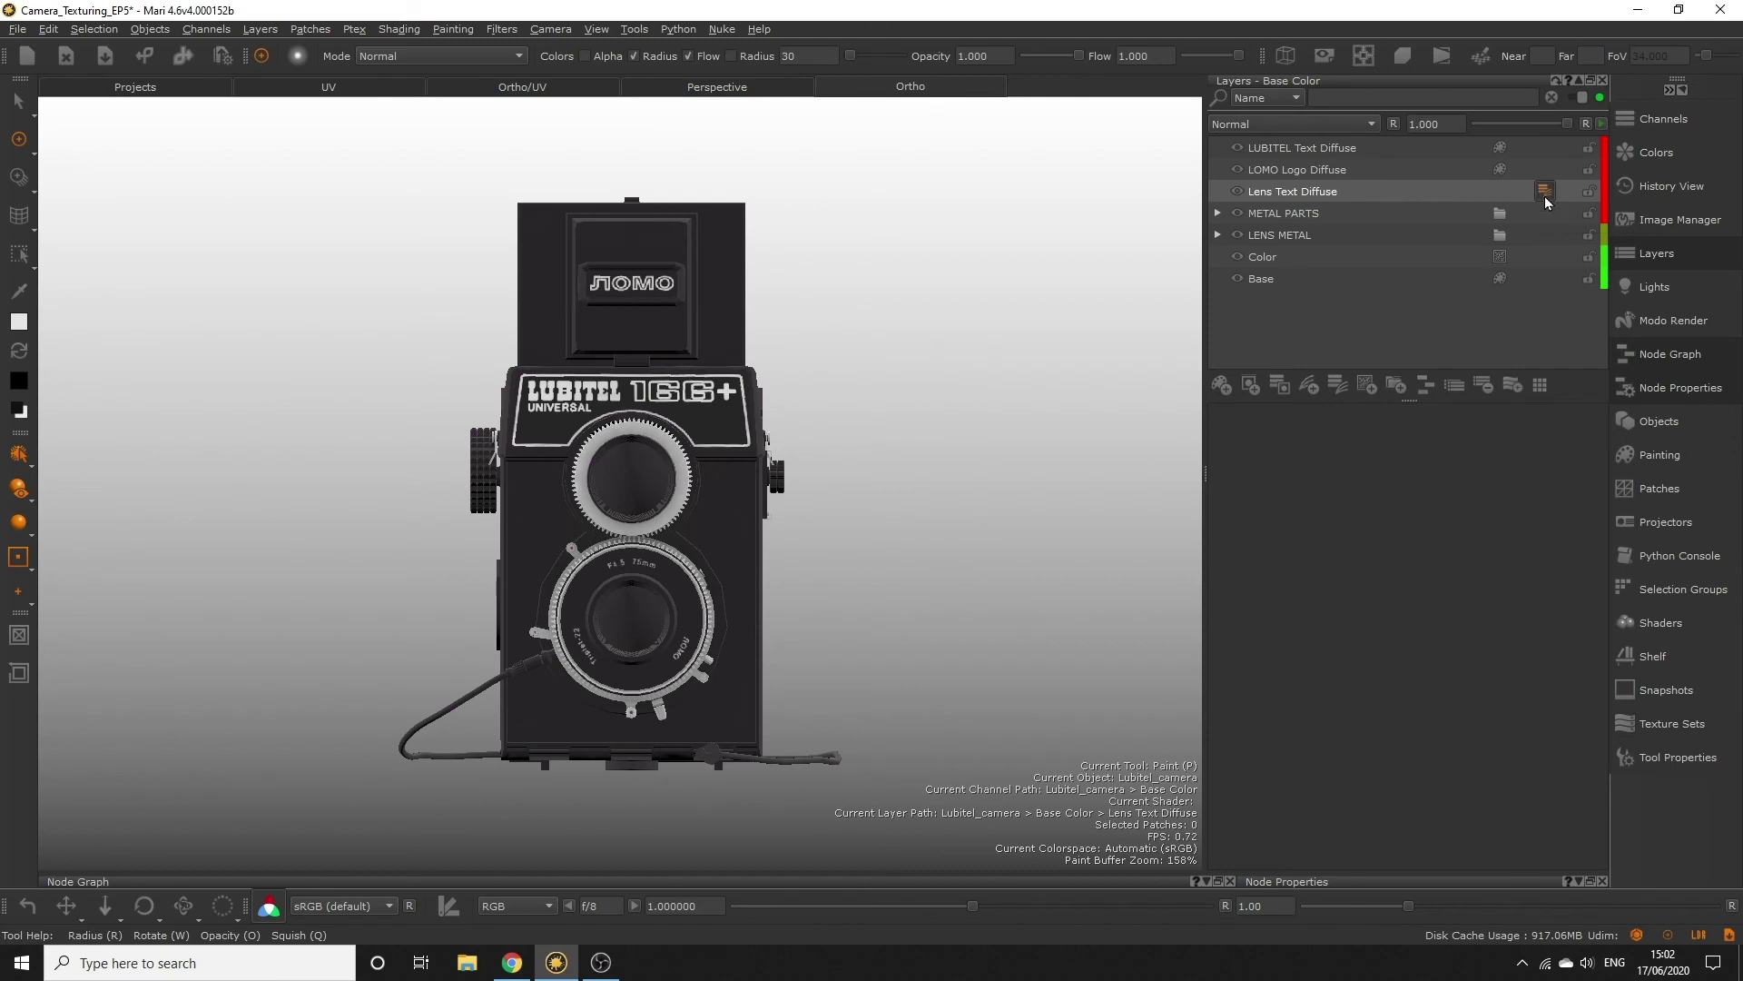
- Dock the Lens Text Diffuse adjustment stack above the layers and select its Levels adjustment
click(1269, 373)
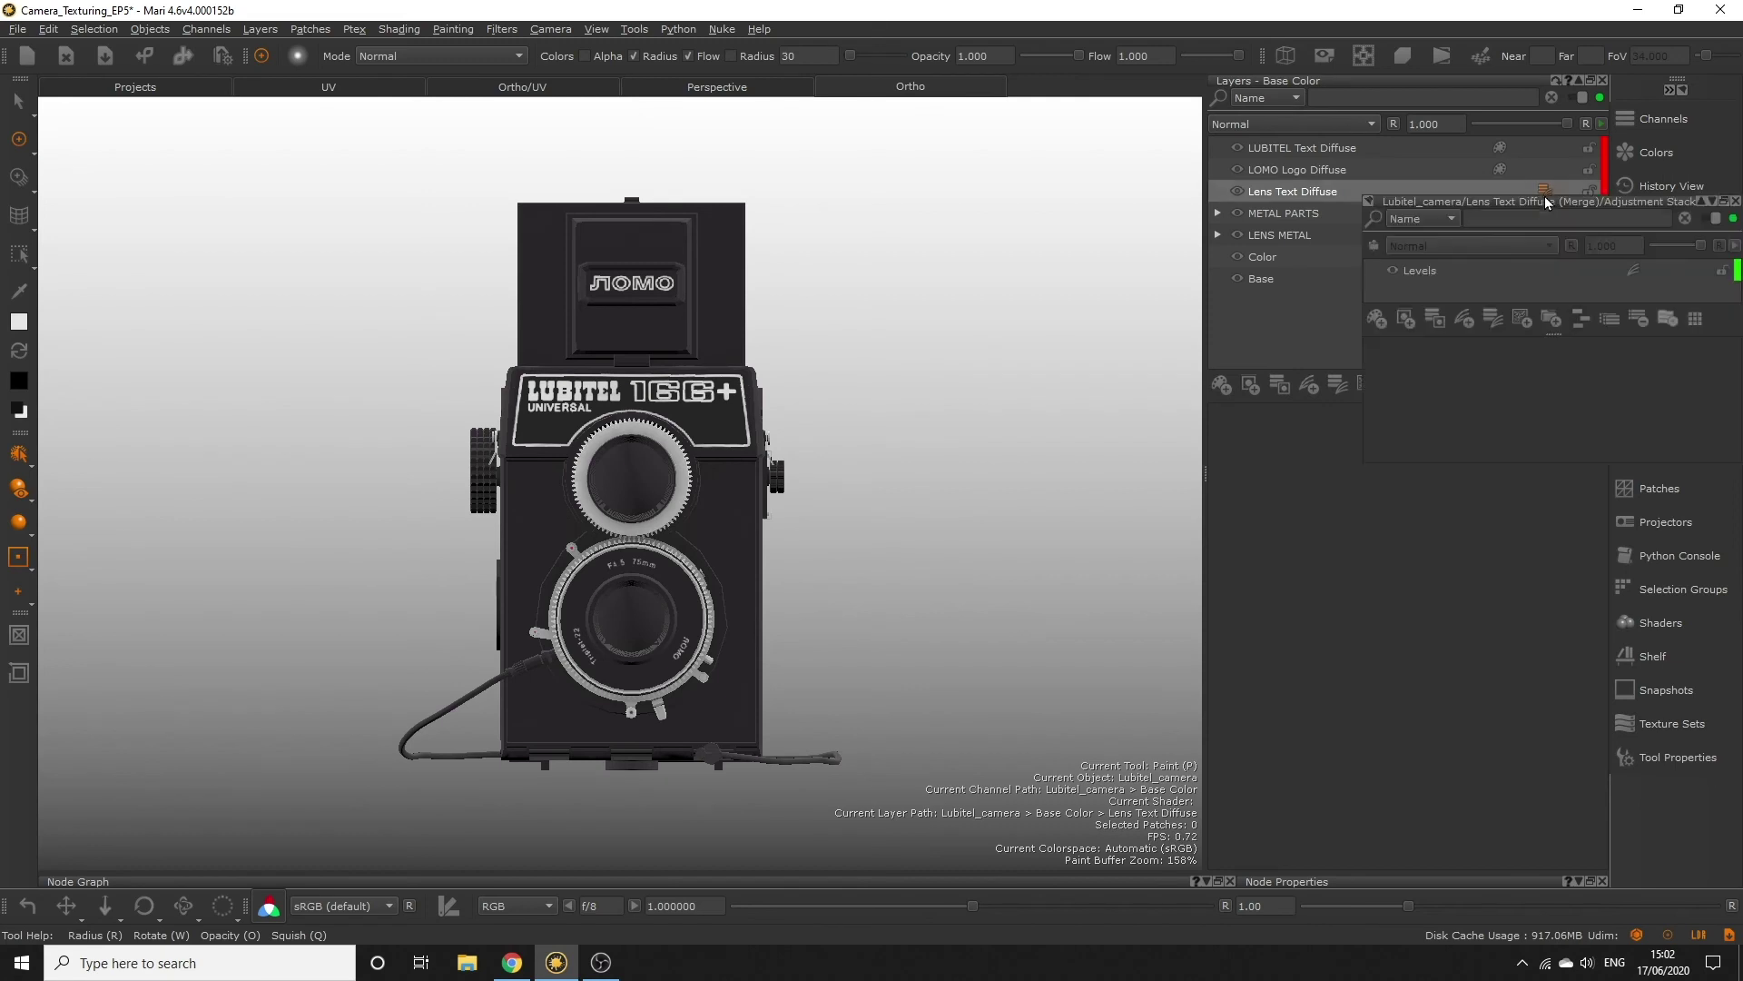
drag(1549, 202, 1421, 160)
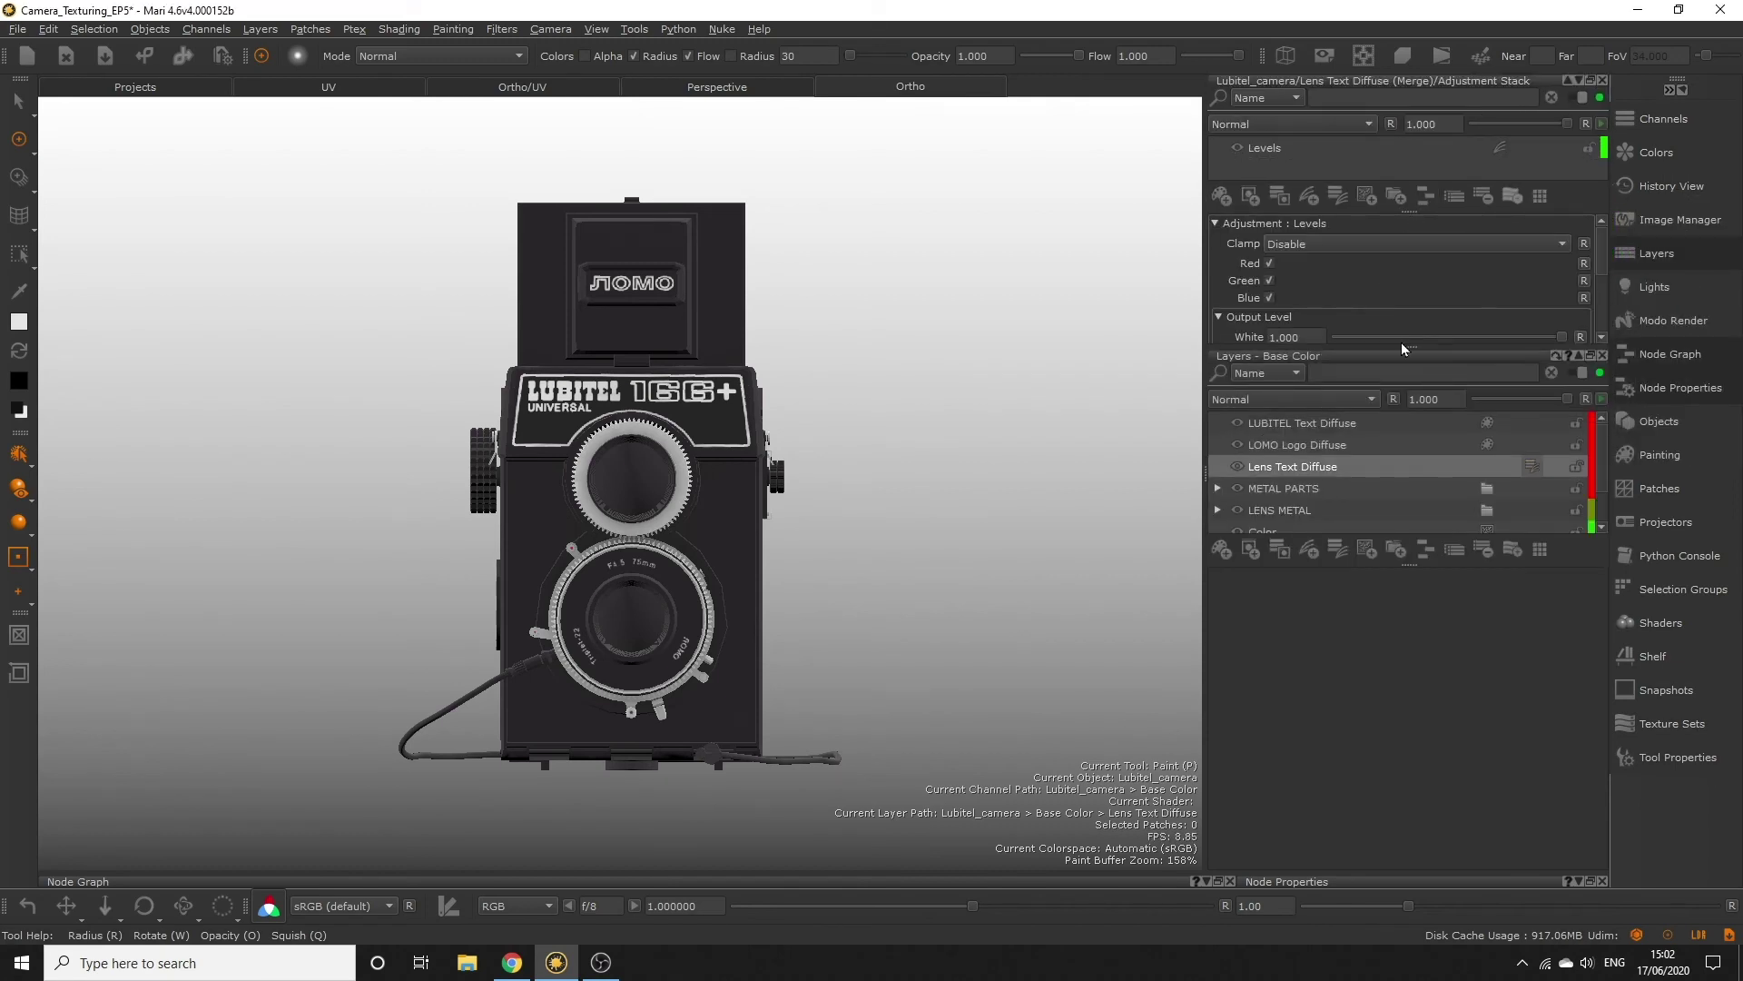
drag(1412, 225, 1413, 270)
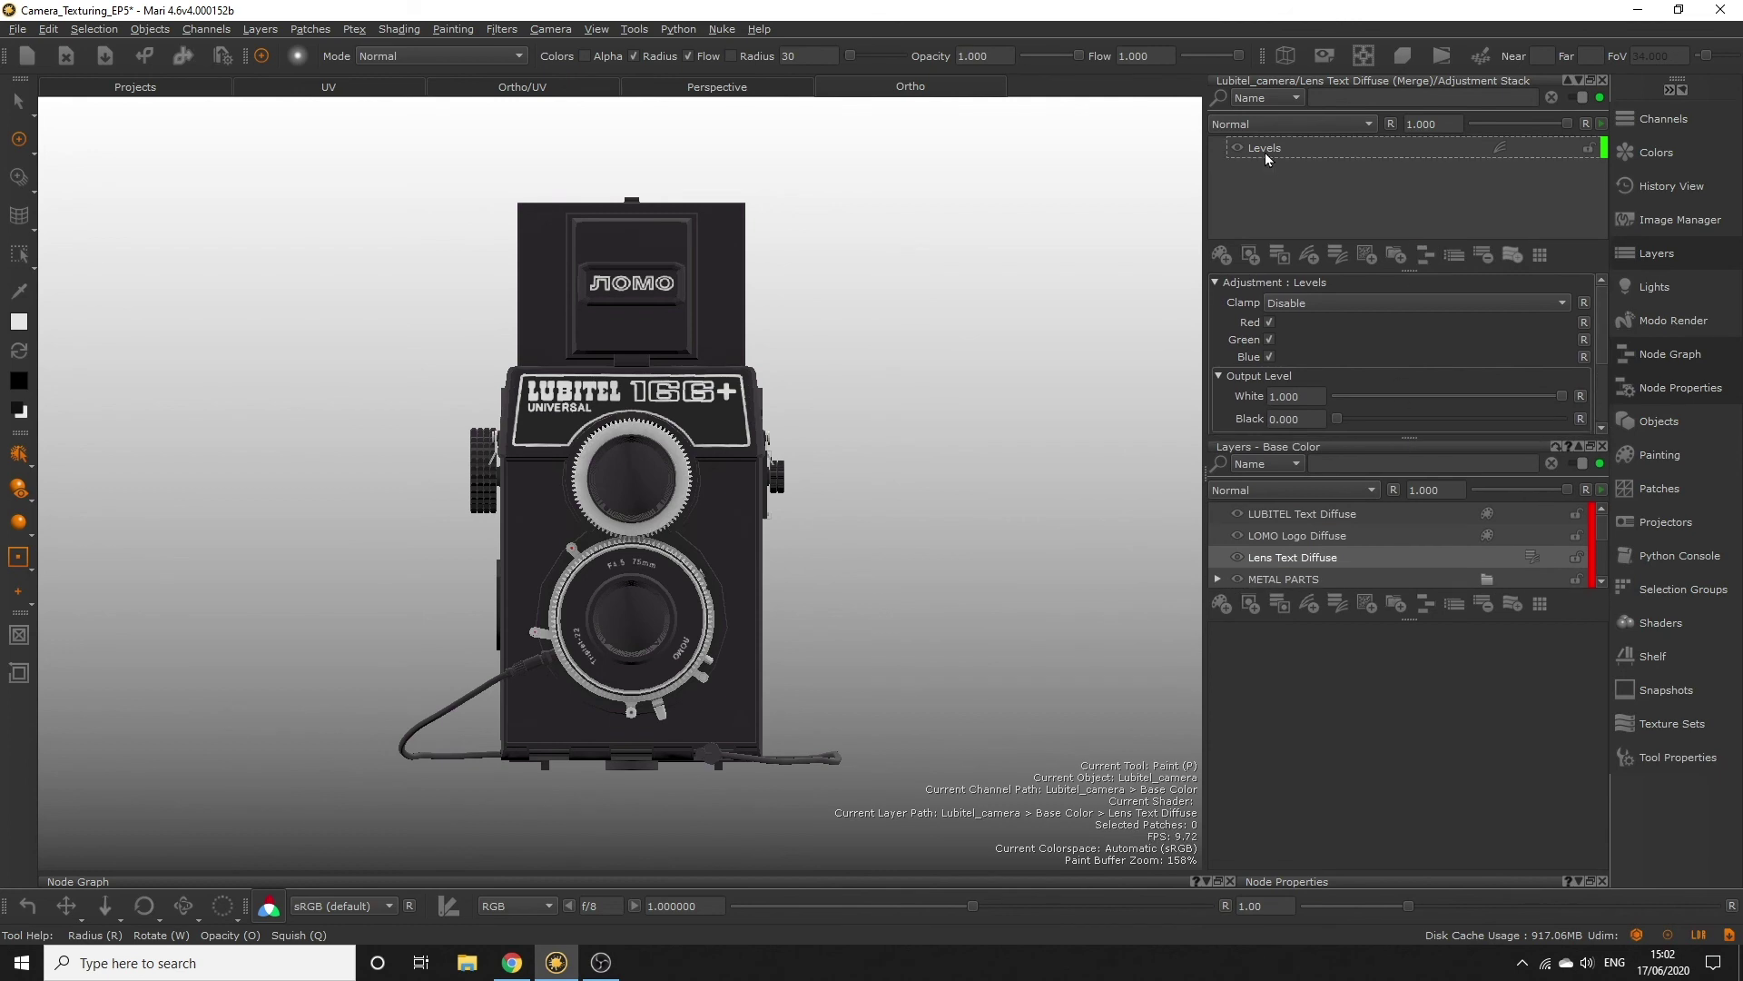
click(1262, 152)
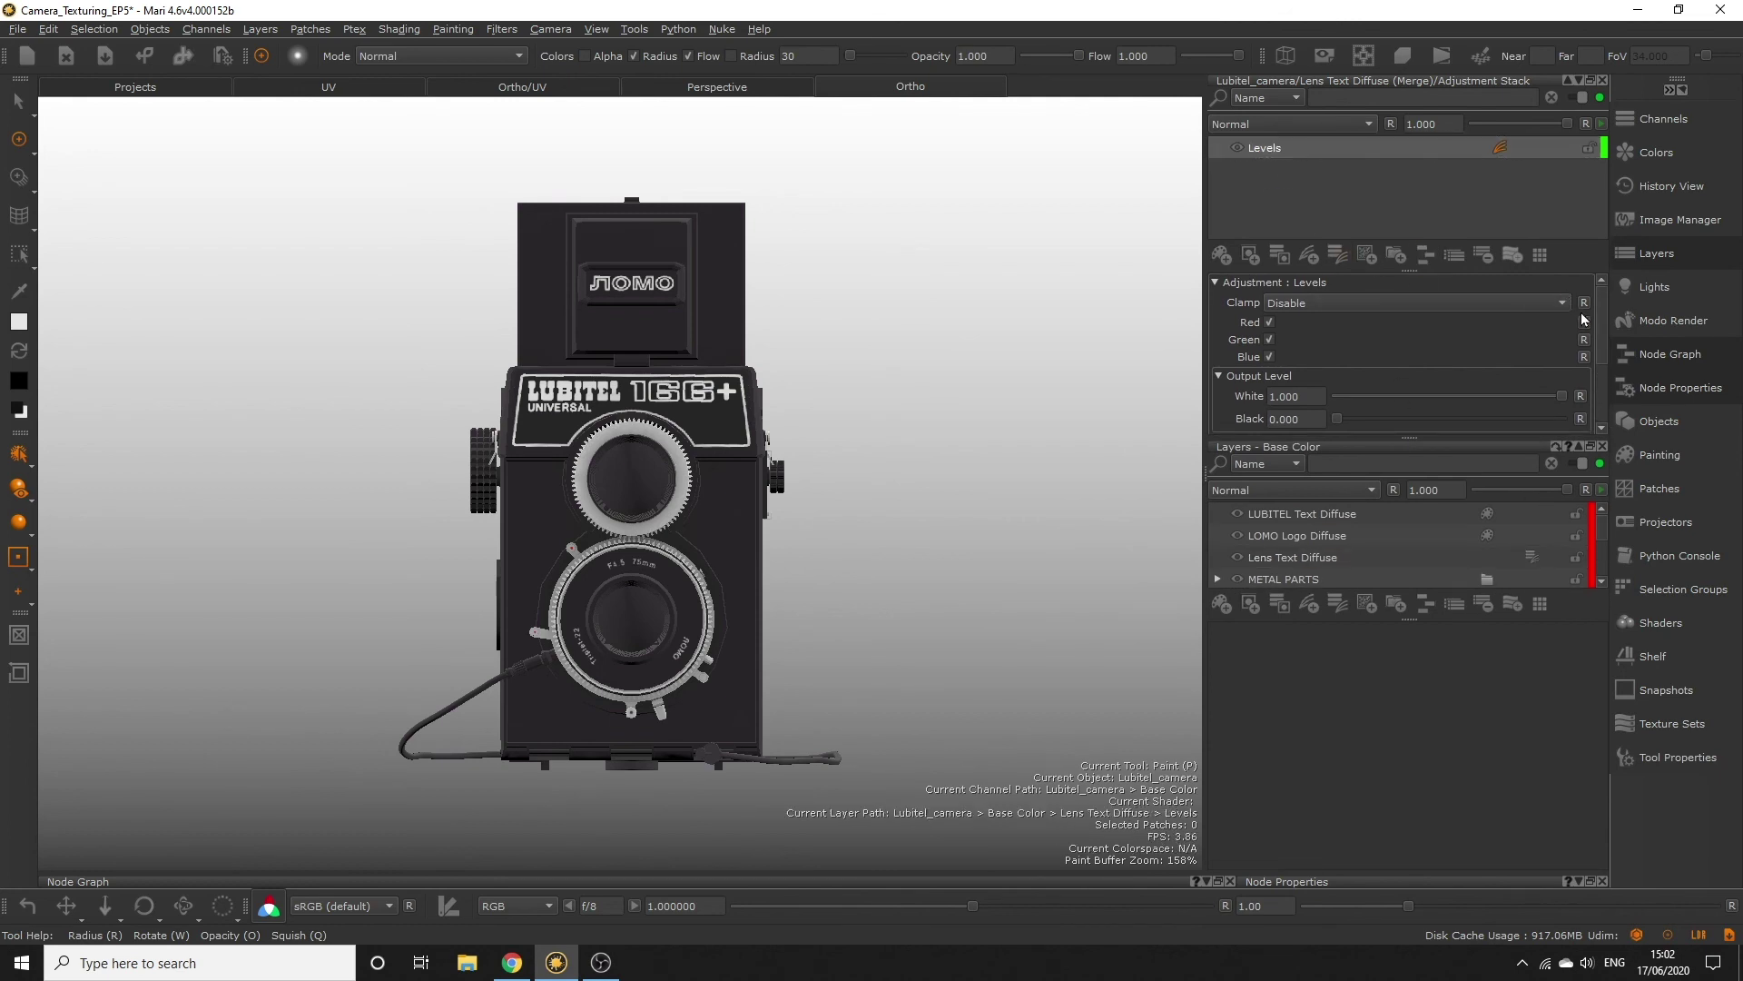
- Lower the Levels input Mid to 0.052 with Mid Mode set to Relative
drag(1604, 307, 1605, 331)
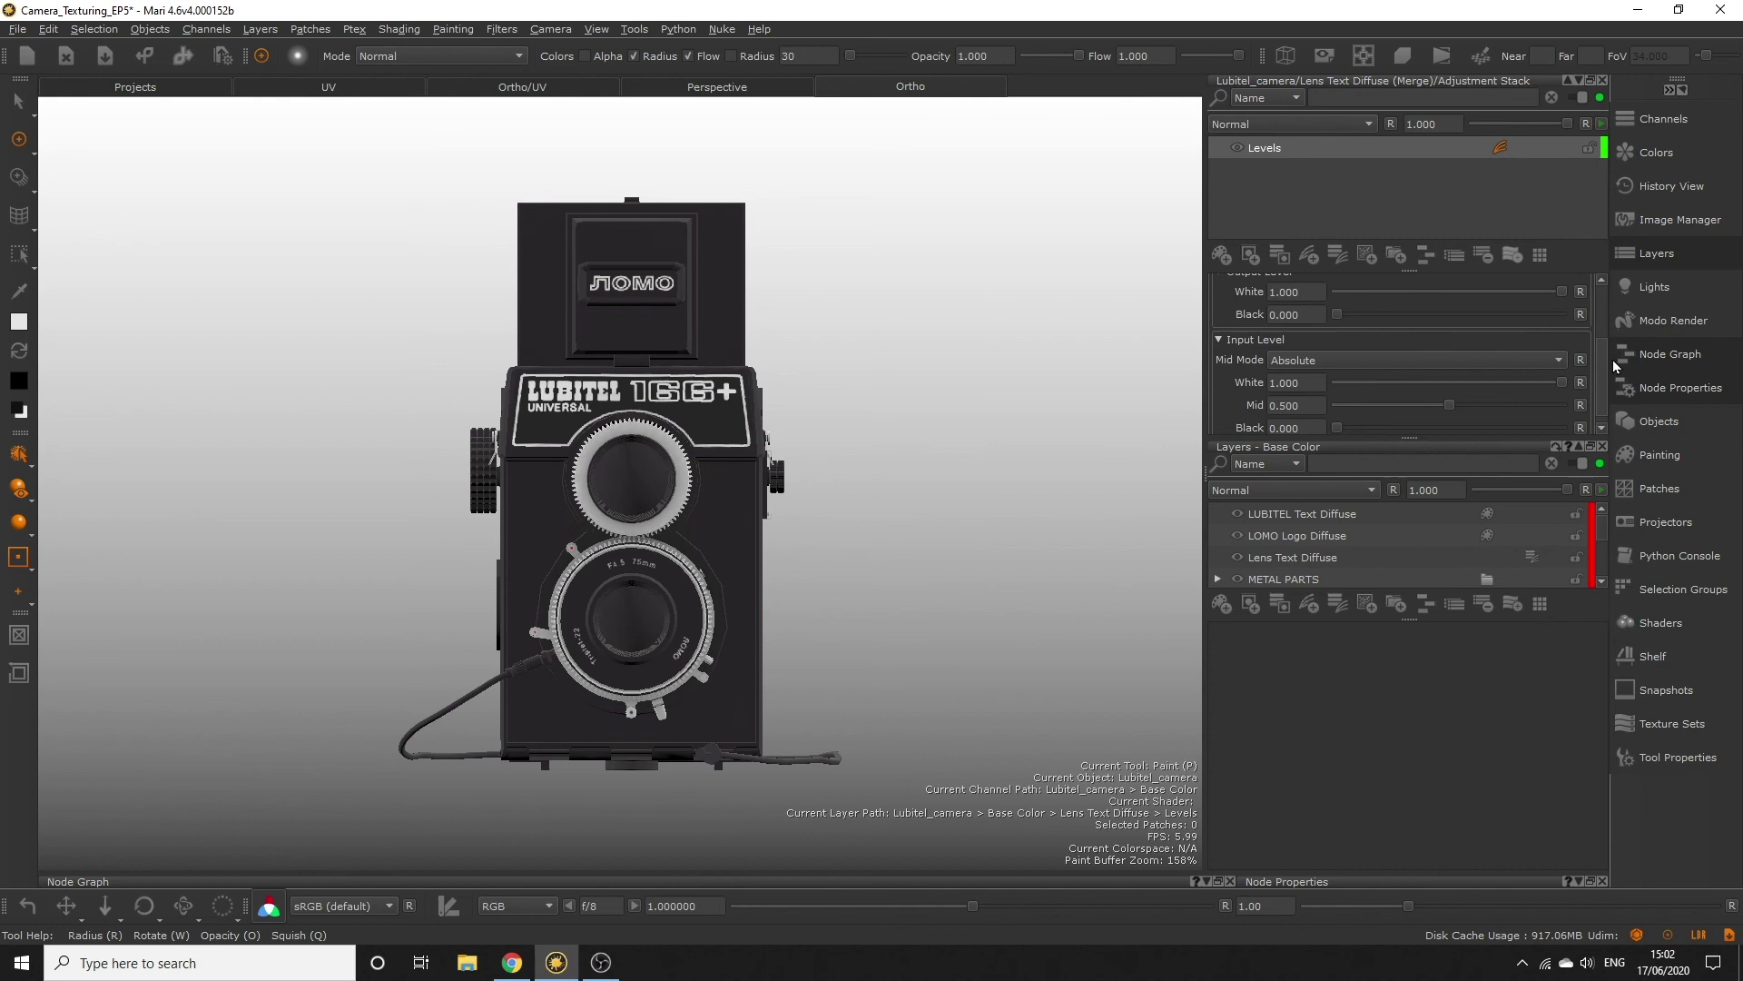
scroll(1612, 363, down, 1)
drag(1449, 394, 1350, 407)
scroll(1416, 349, down, 1)
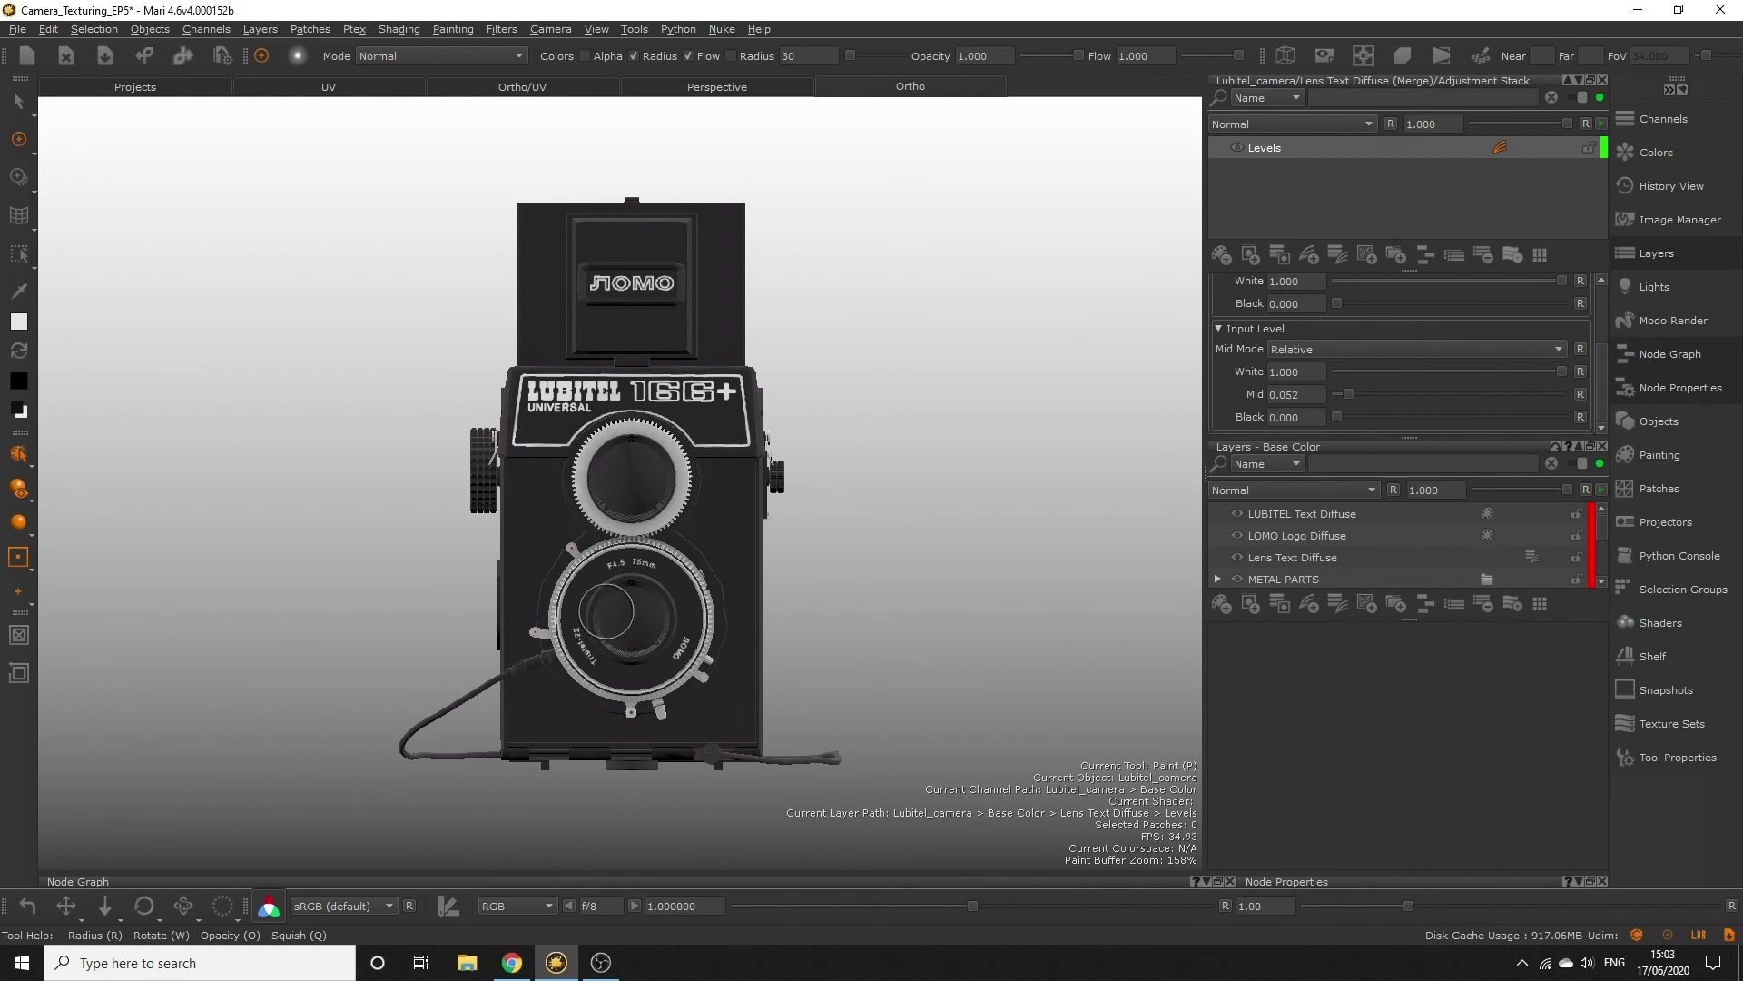
scroll(636, 454, up, 5)
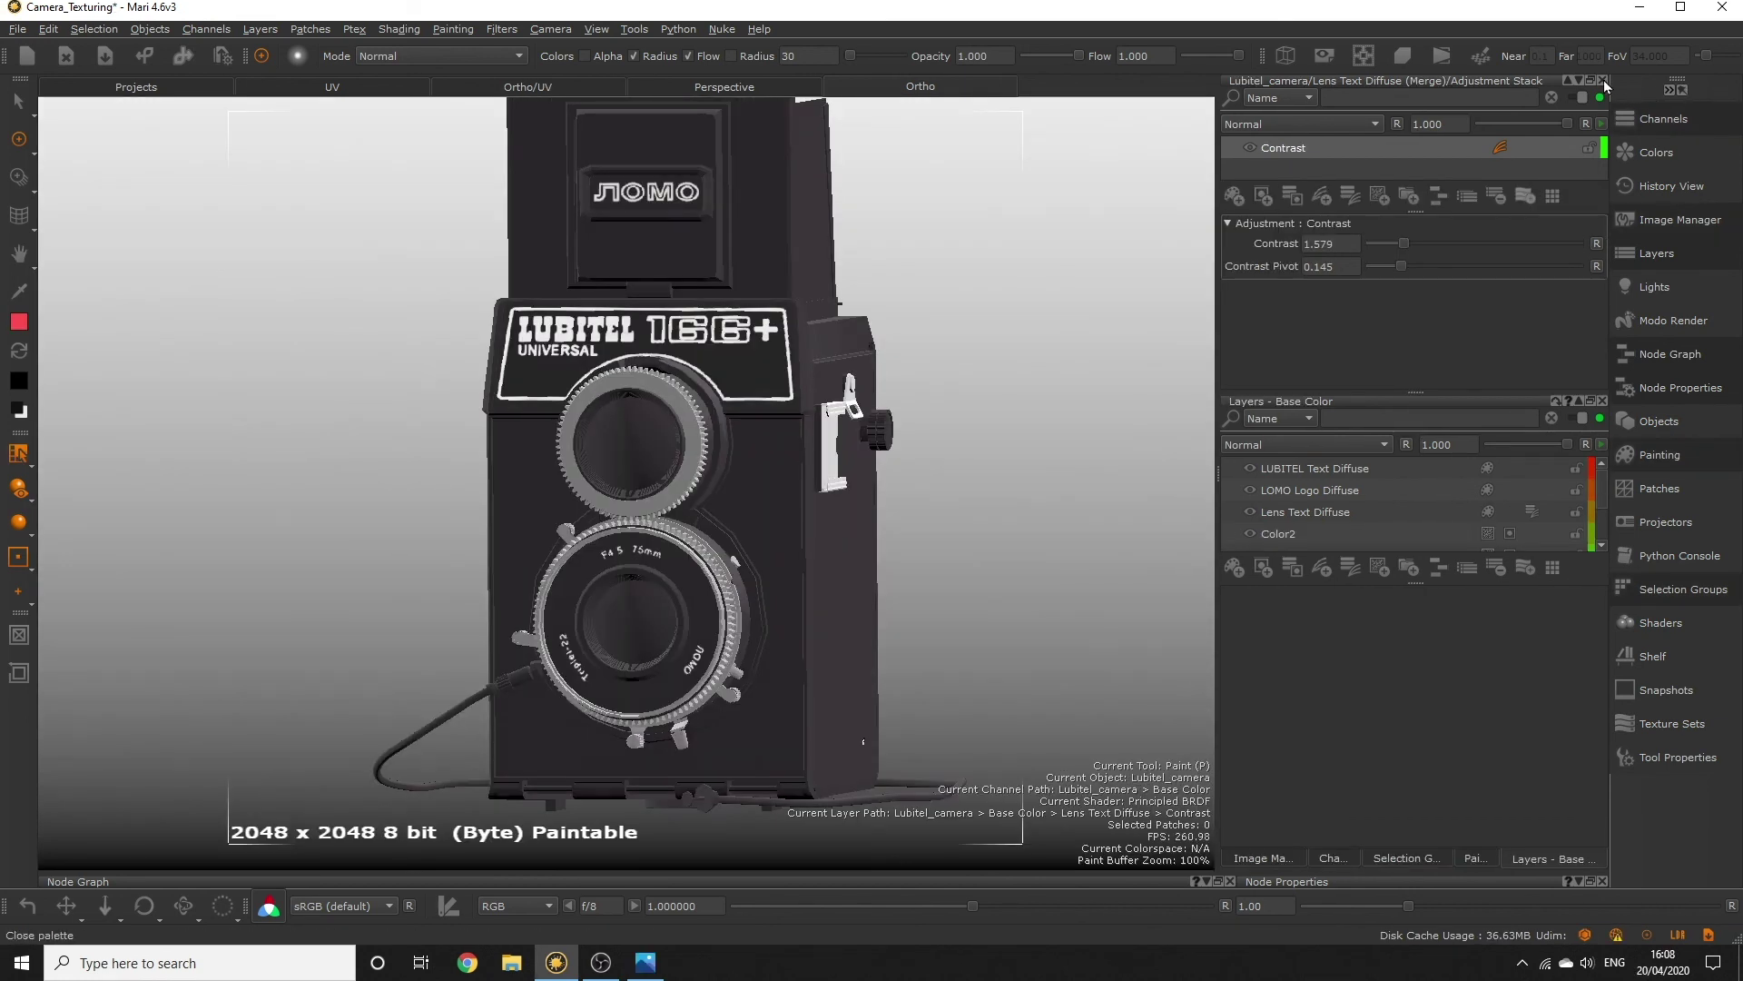
- Reopen the Lens Text Diffuse stack and insert a Brightness adjustment above Contrast
click(1603, 80)
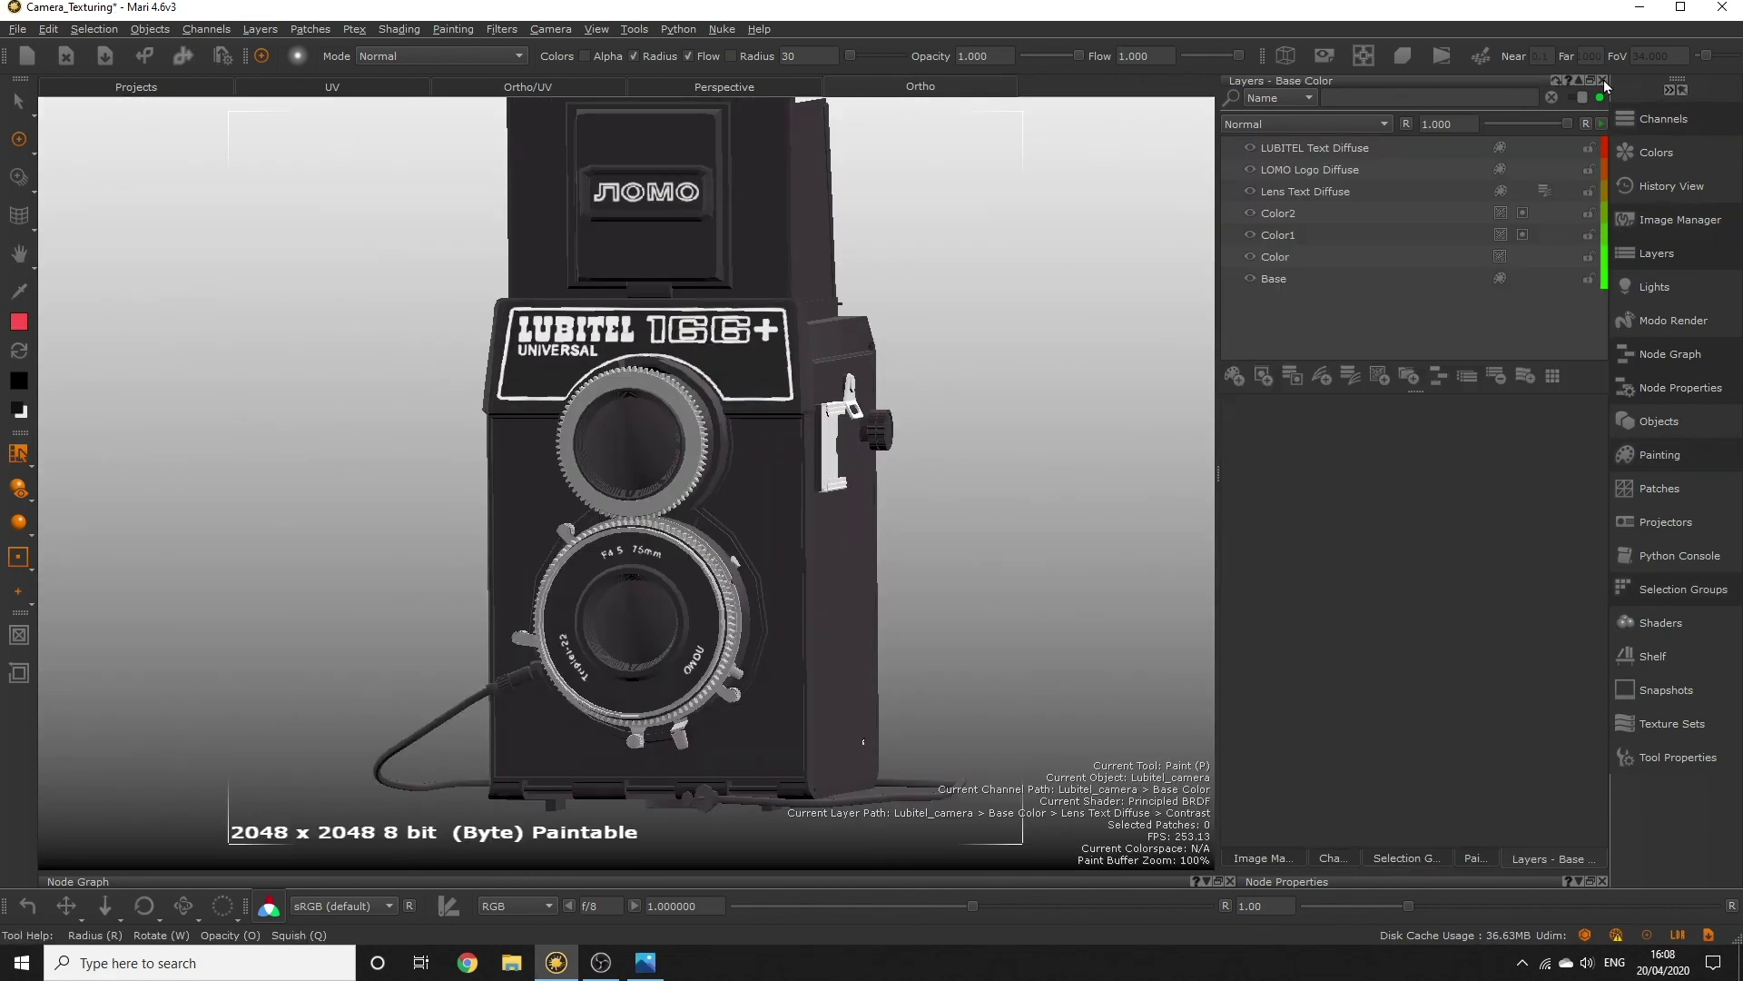
click(1544, 191)
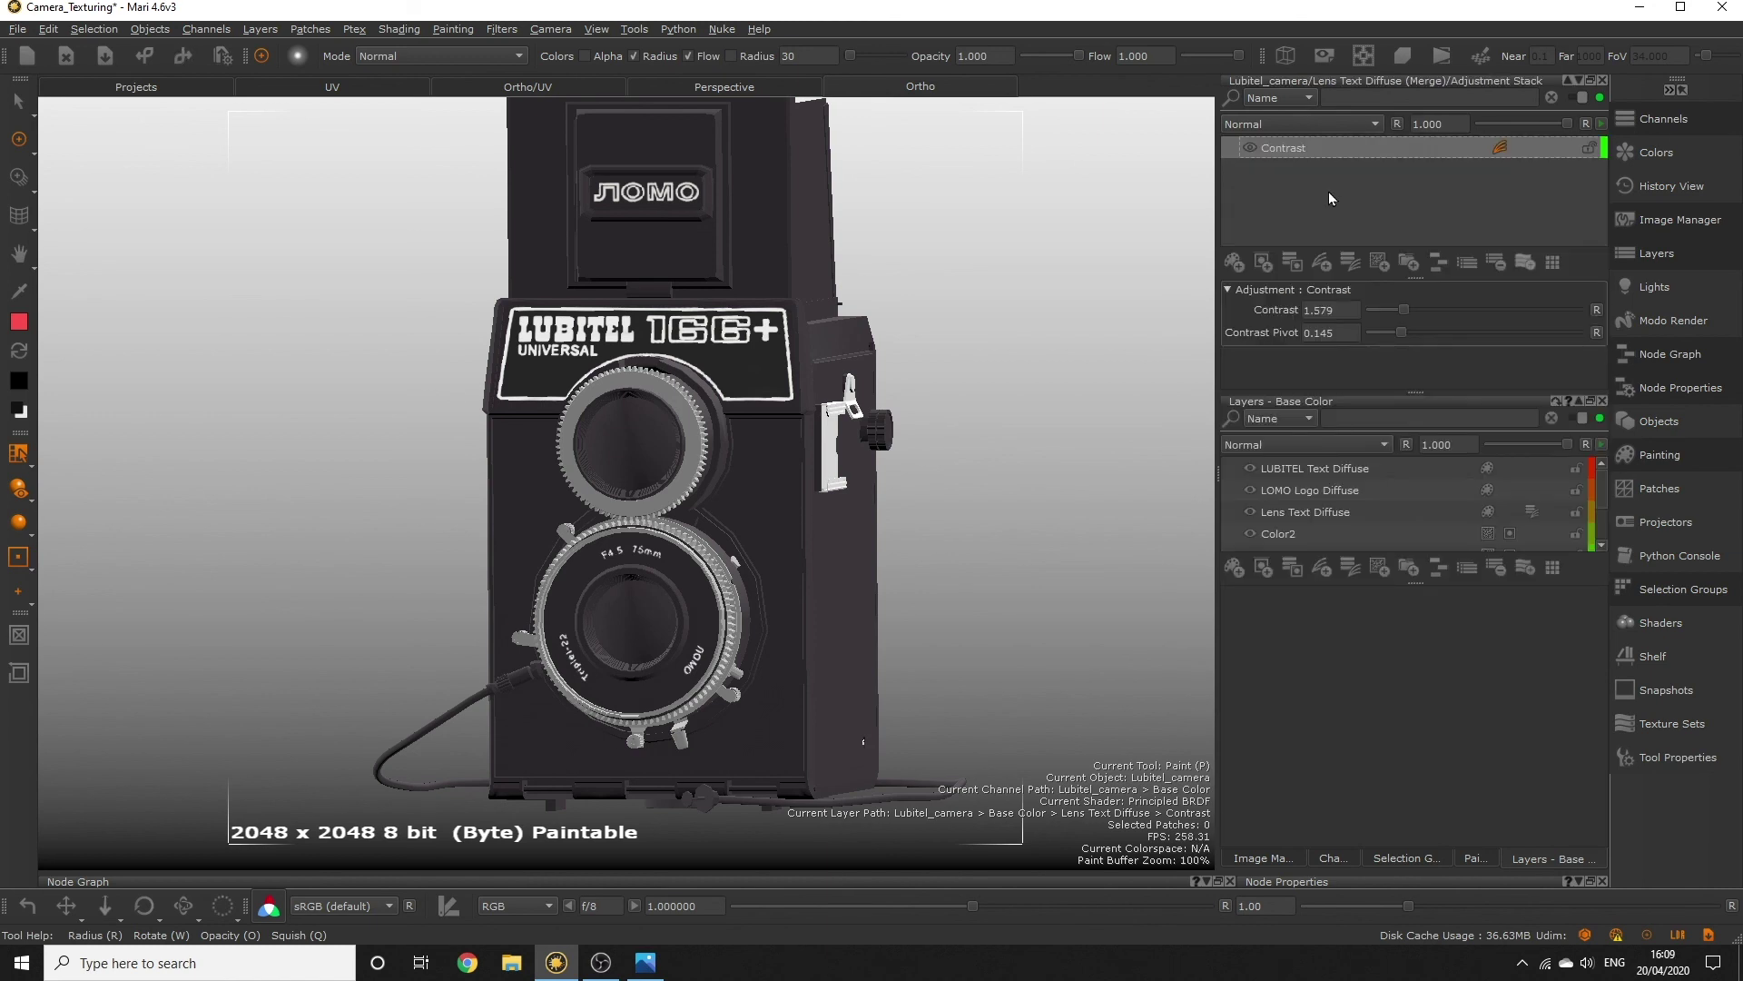
right_click(1309, 152)
mouse_move(1359, 183)
click(1576, 181)
- Add an HSL adjustment from the Brightness menu and close the stack panel
right_click(1302, 148)
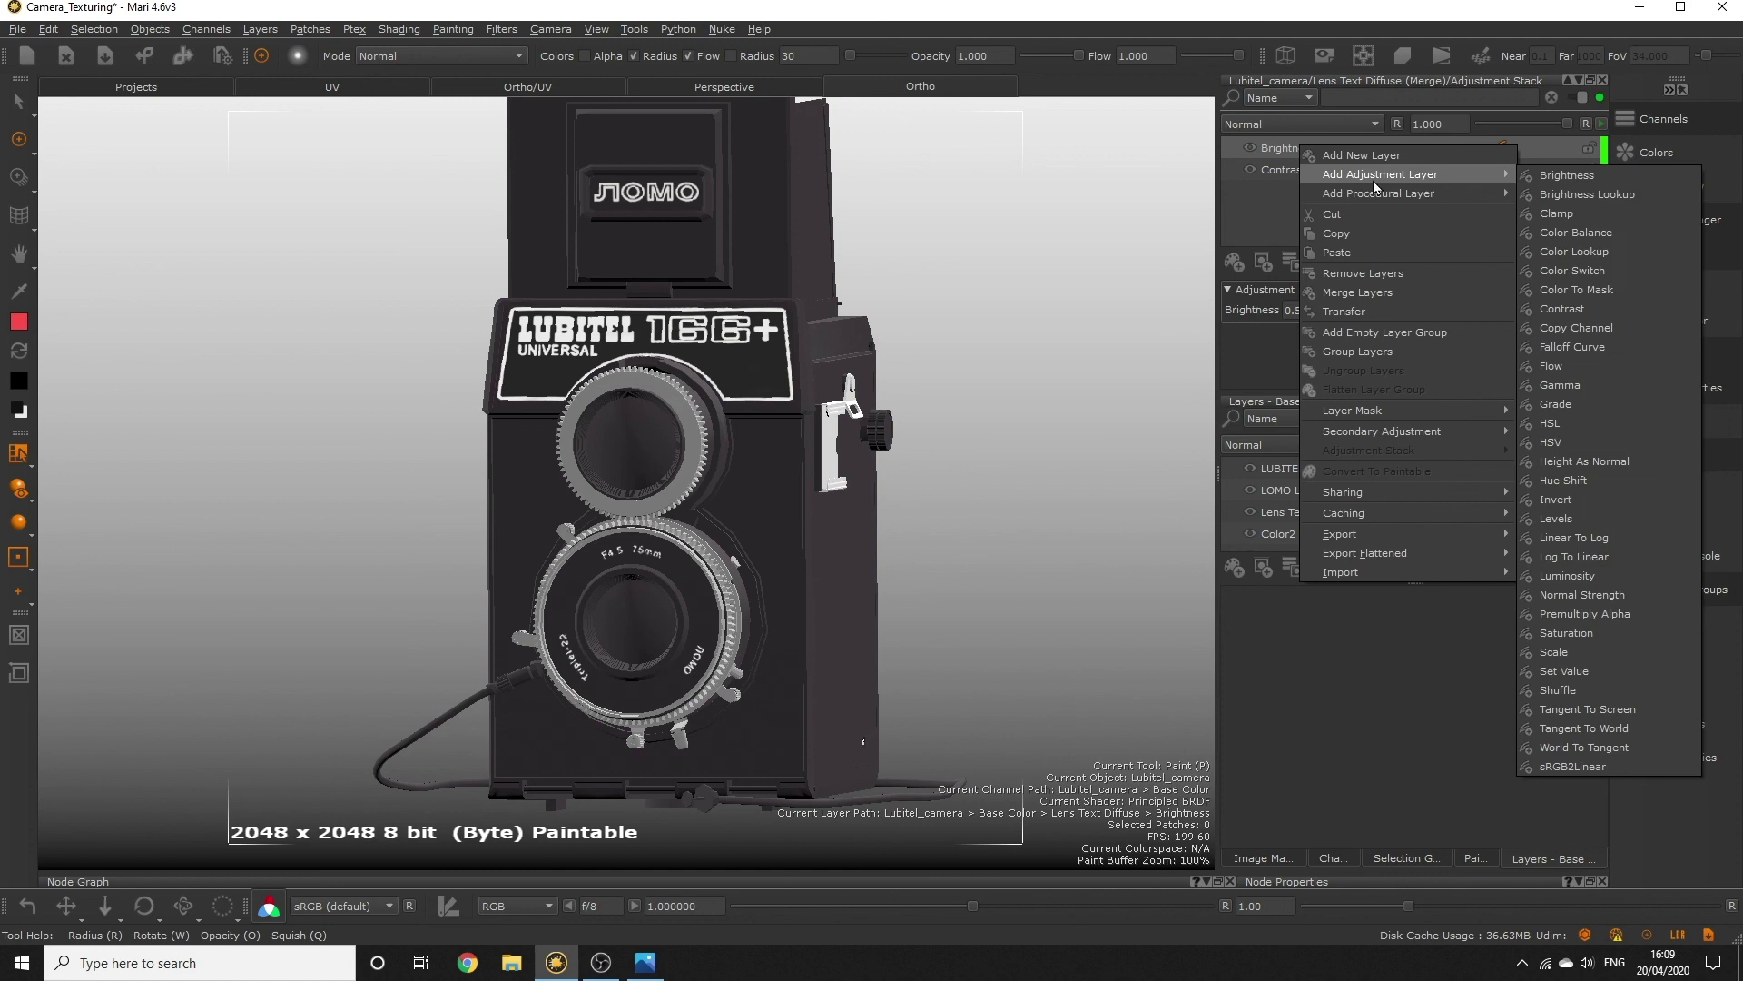
click(1564, 425)
click(1603, 80)
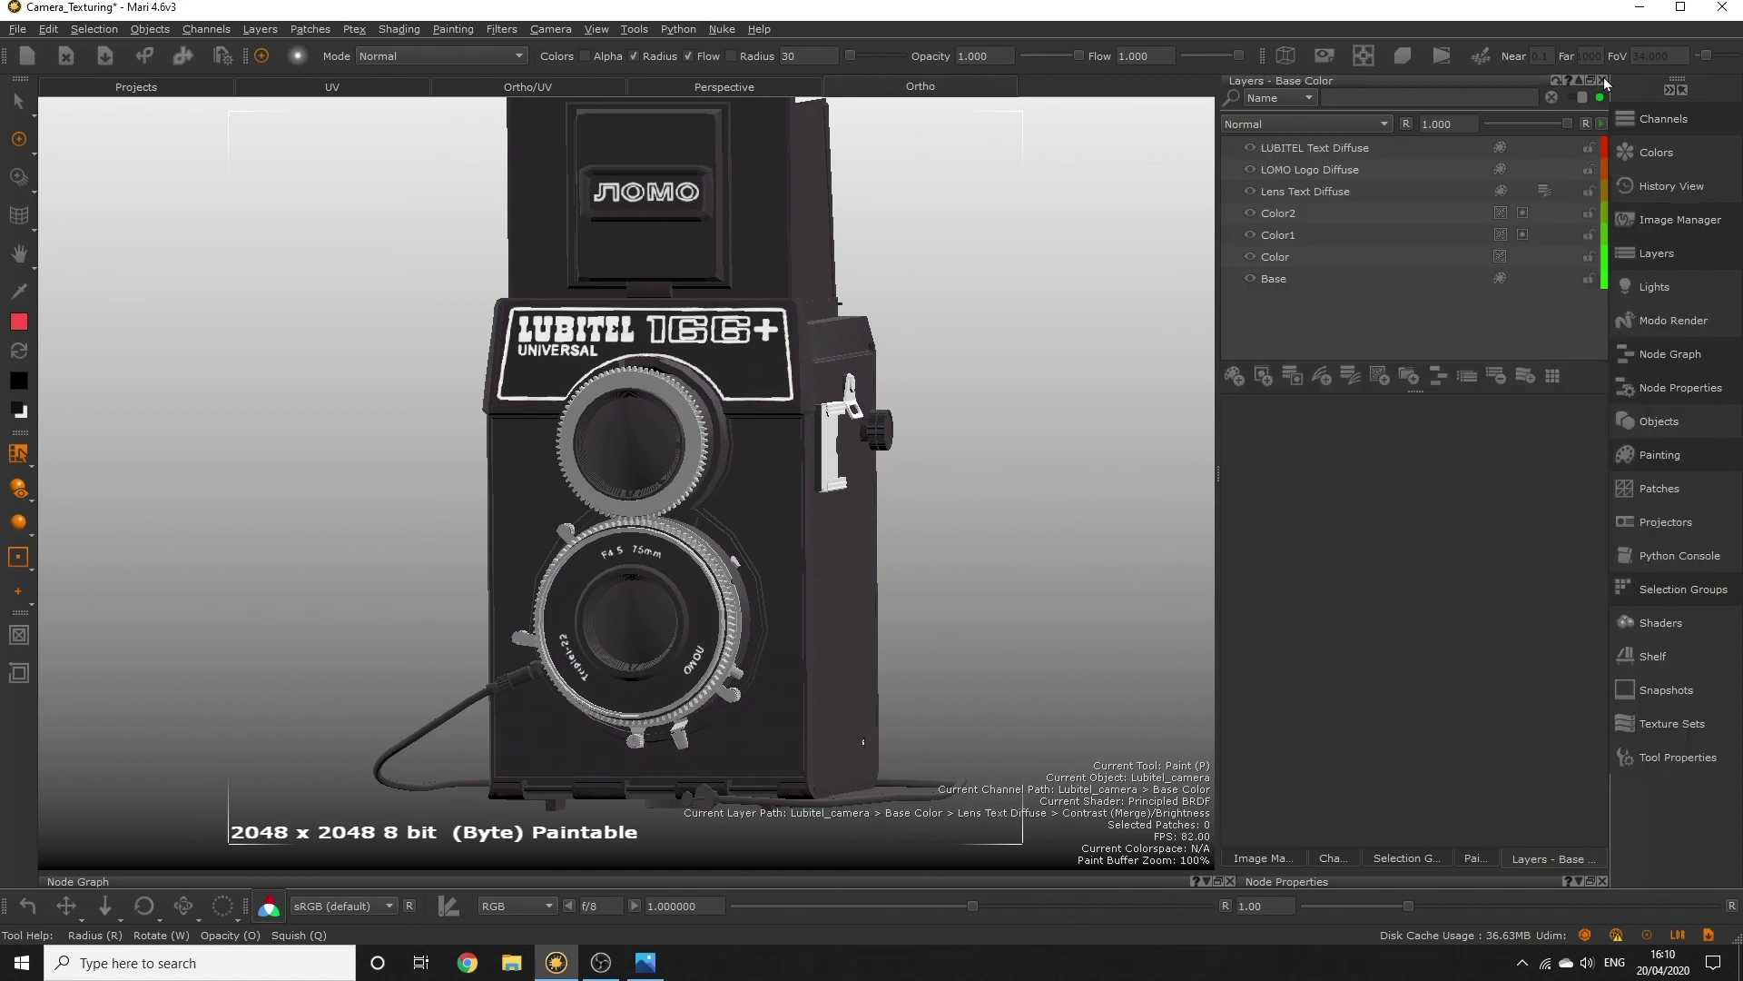